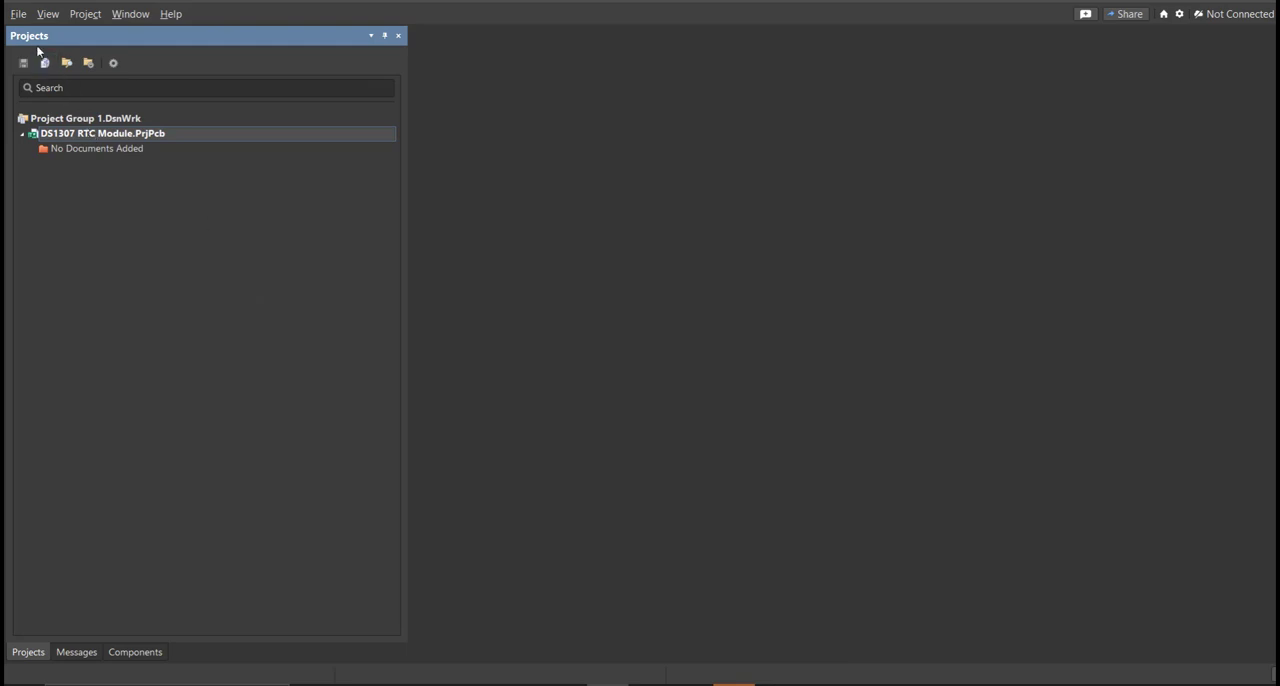
Add a new schematic document to the DS1307 RTC Module project.
click(20, 14)
mouse_move(77, 63)
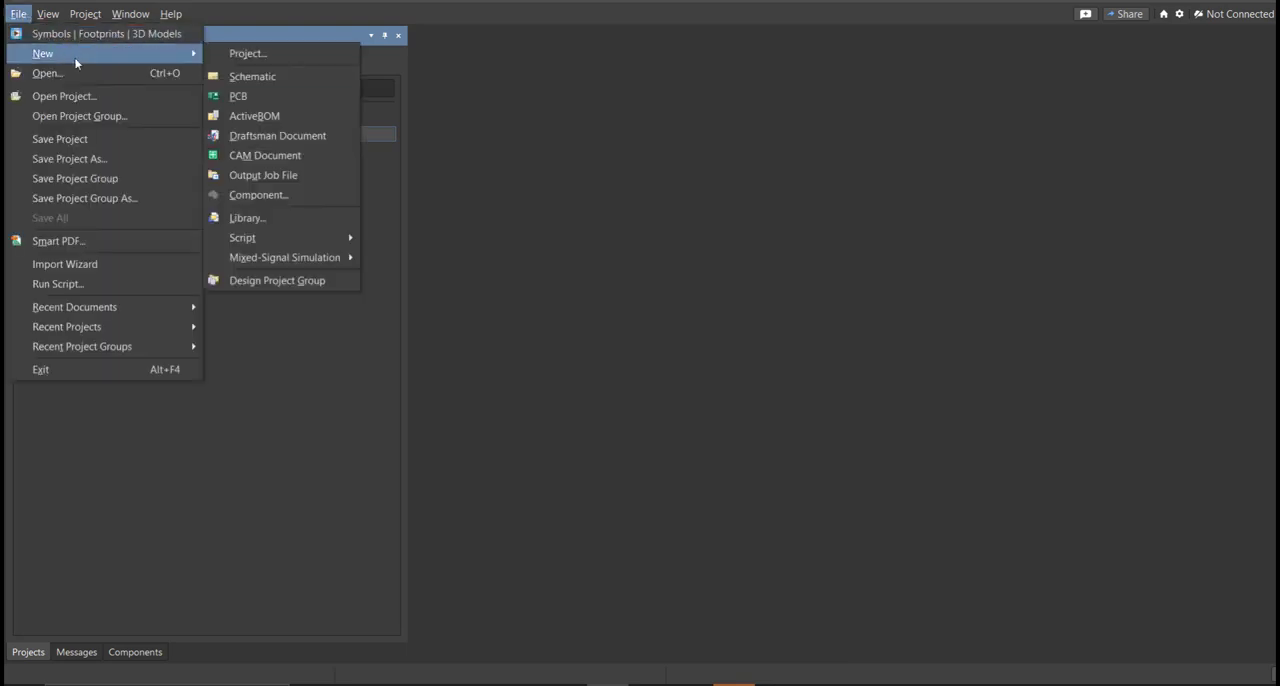
click(286, 79)
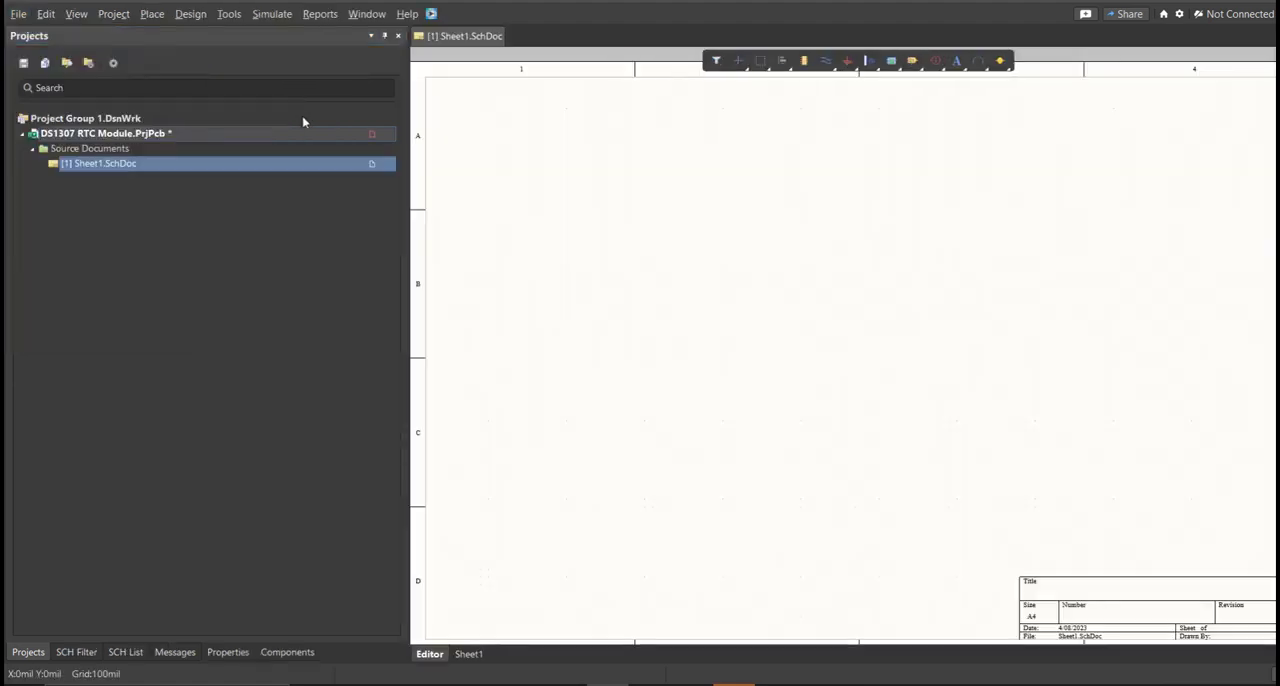
ctrl+scroll(640, 260, down, 2)
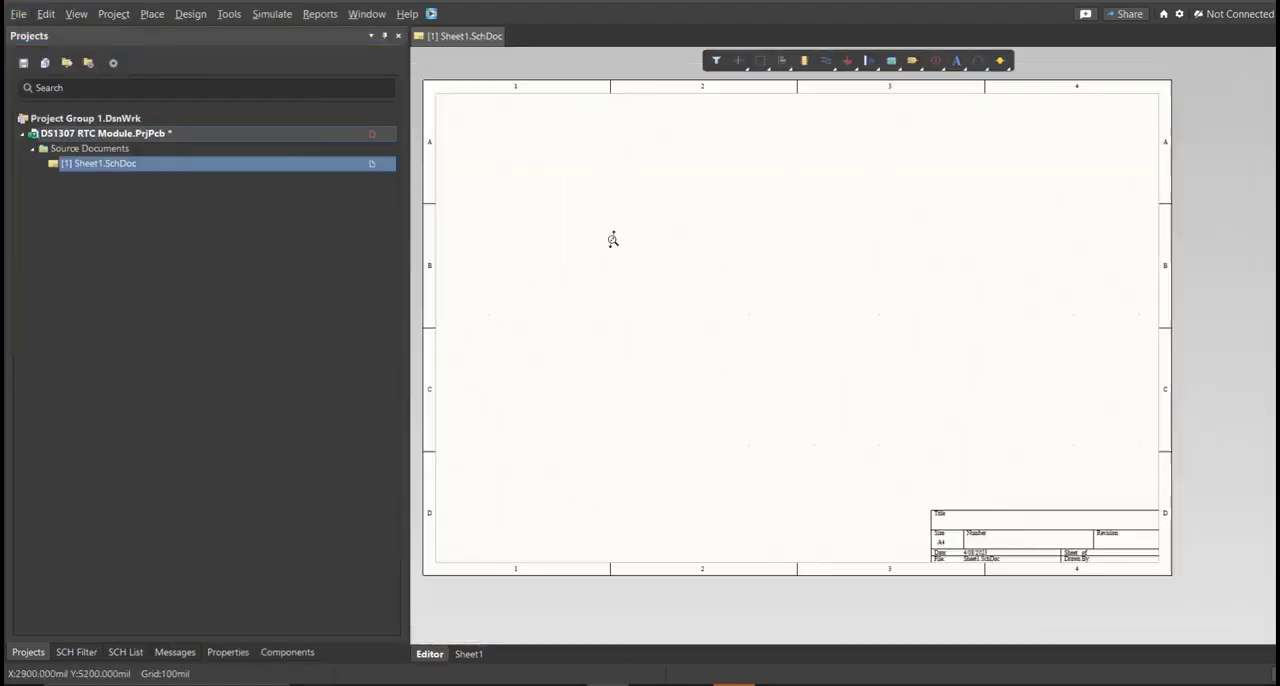
right_drag(616, 265, 630, 272)
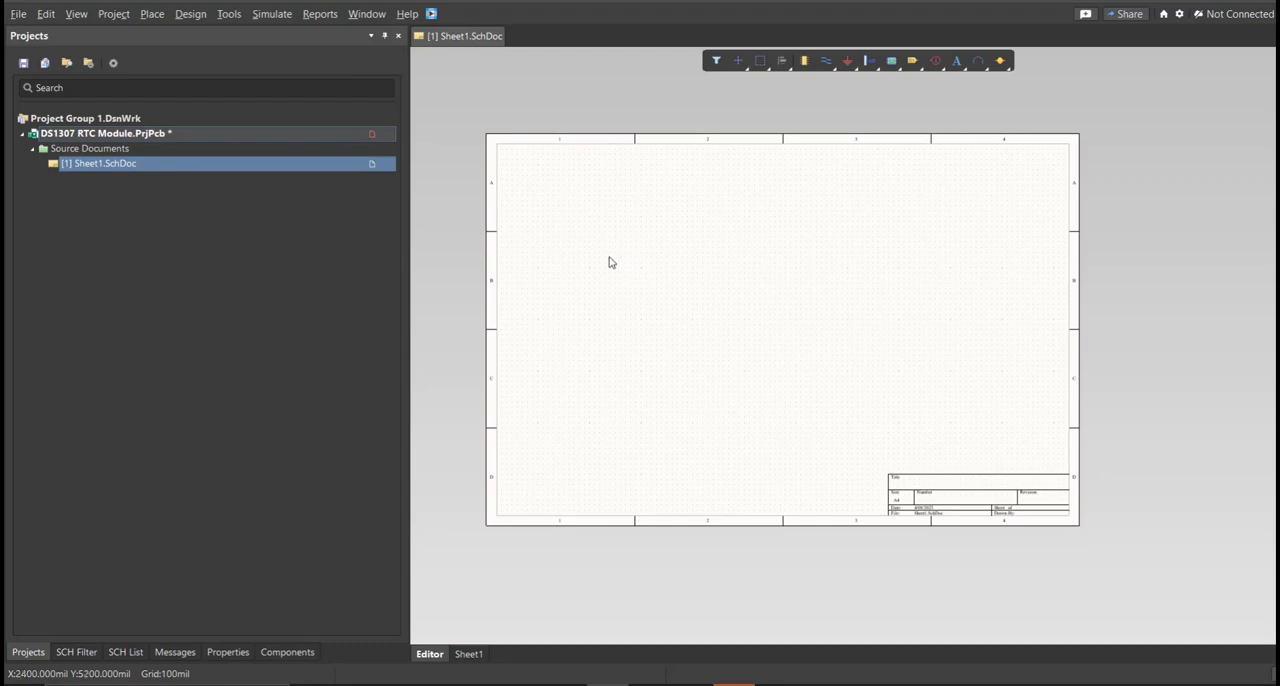
Save the new schematic in the project folder as DS1307 RTC Module.
right_click(333, 137)
click(398, 213)
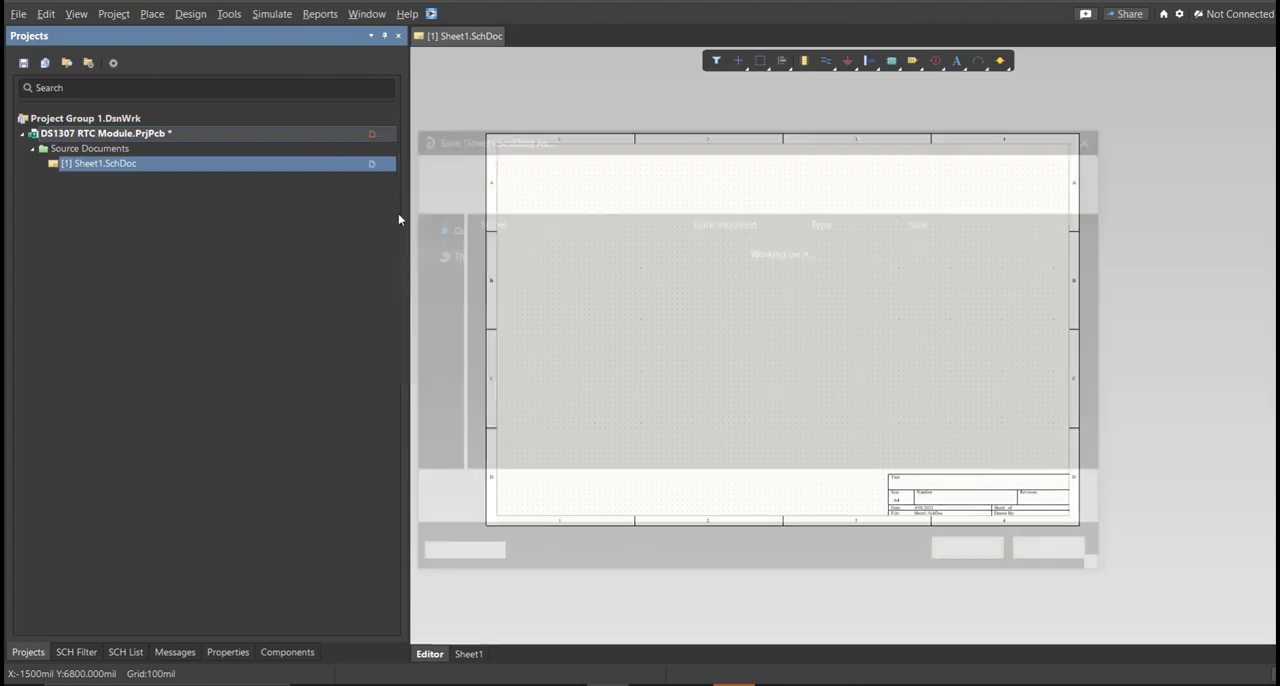
text(DS1307 RTC Module)
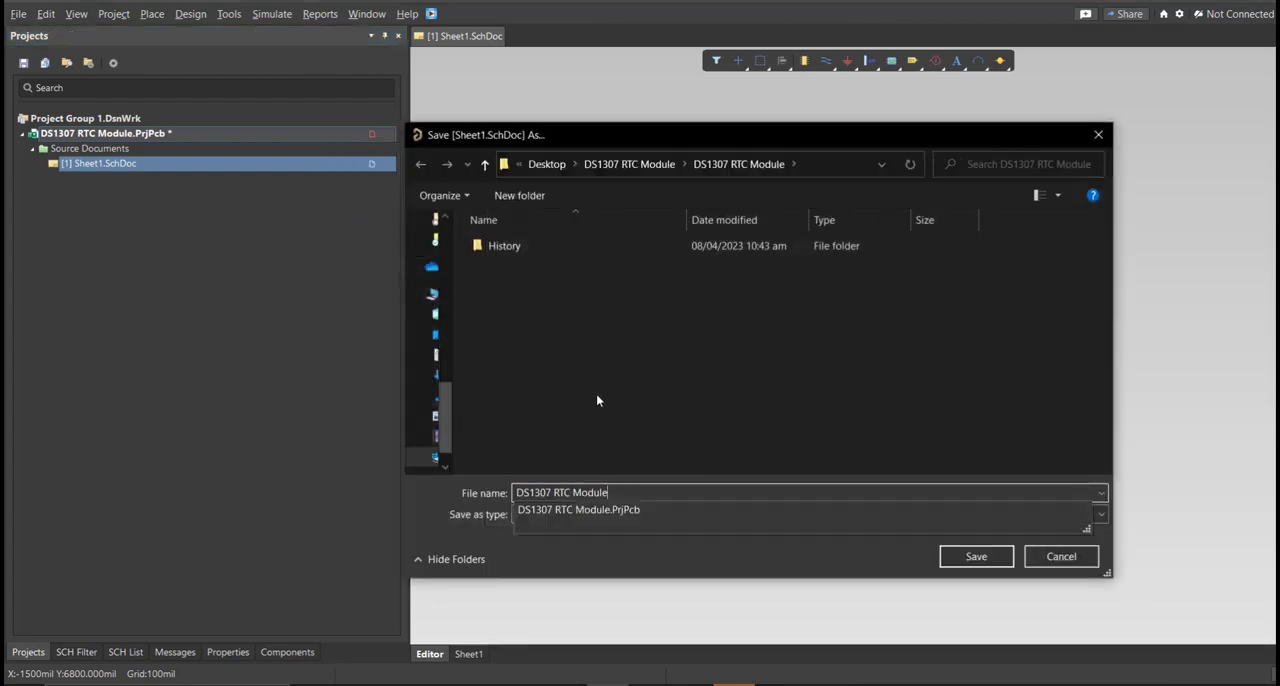
click(976, 556)
Create a new file-based Schematic Library in the project.
click(18, 13)
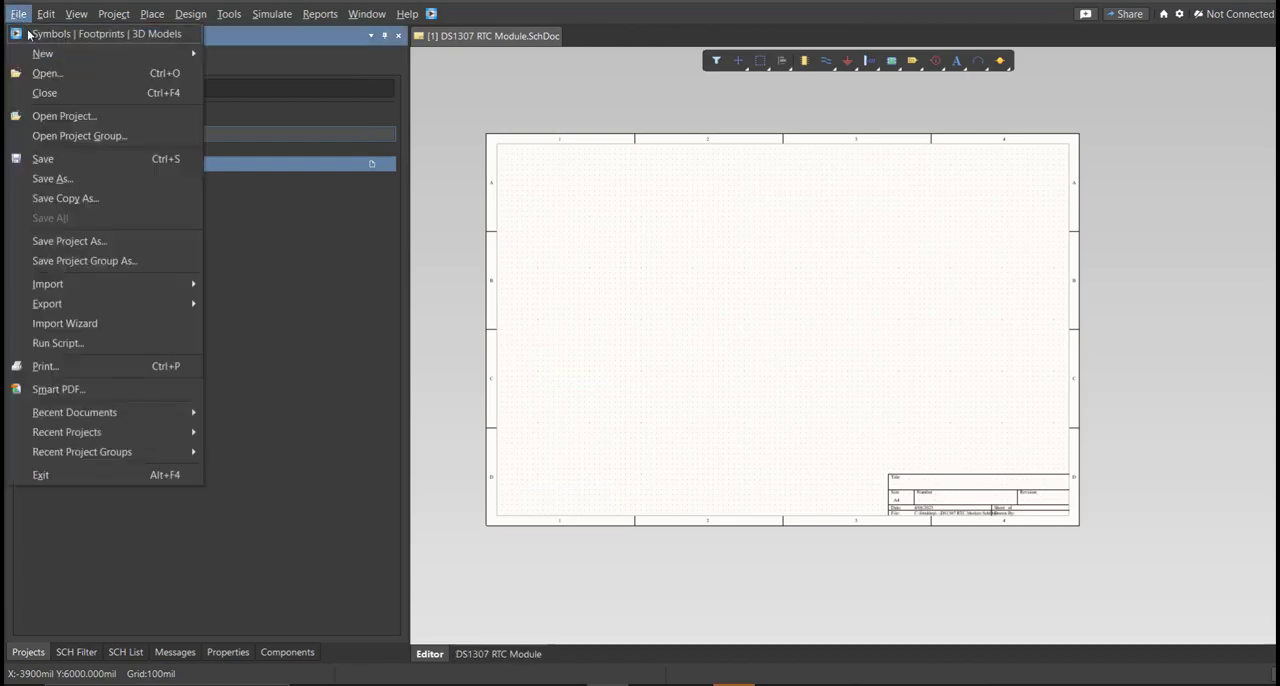
mouse_move(172, 55)
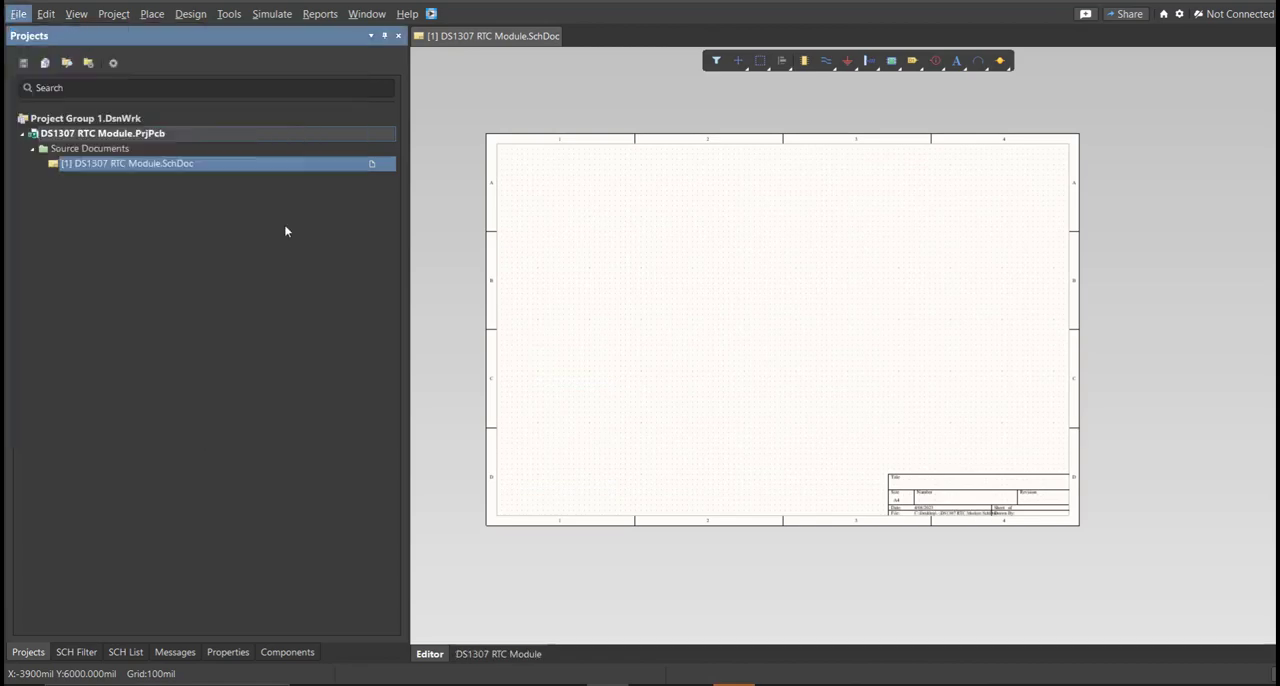
click(243, 218)
click(626, 382)
click(838, 543)
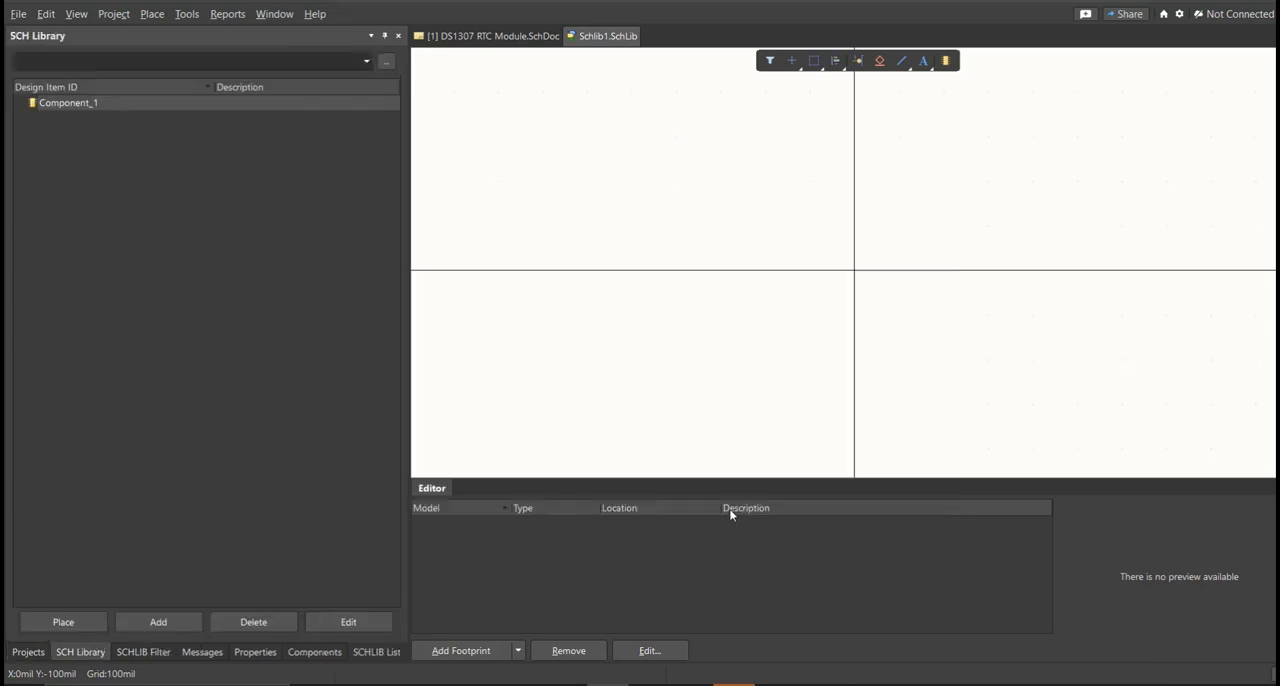
Save the new schematic library in the project folder as DS1307 RTC Module.
key(f)
text(a)
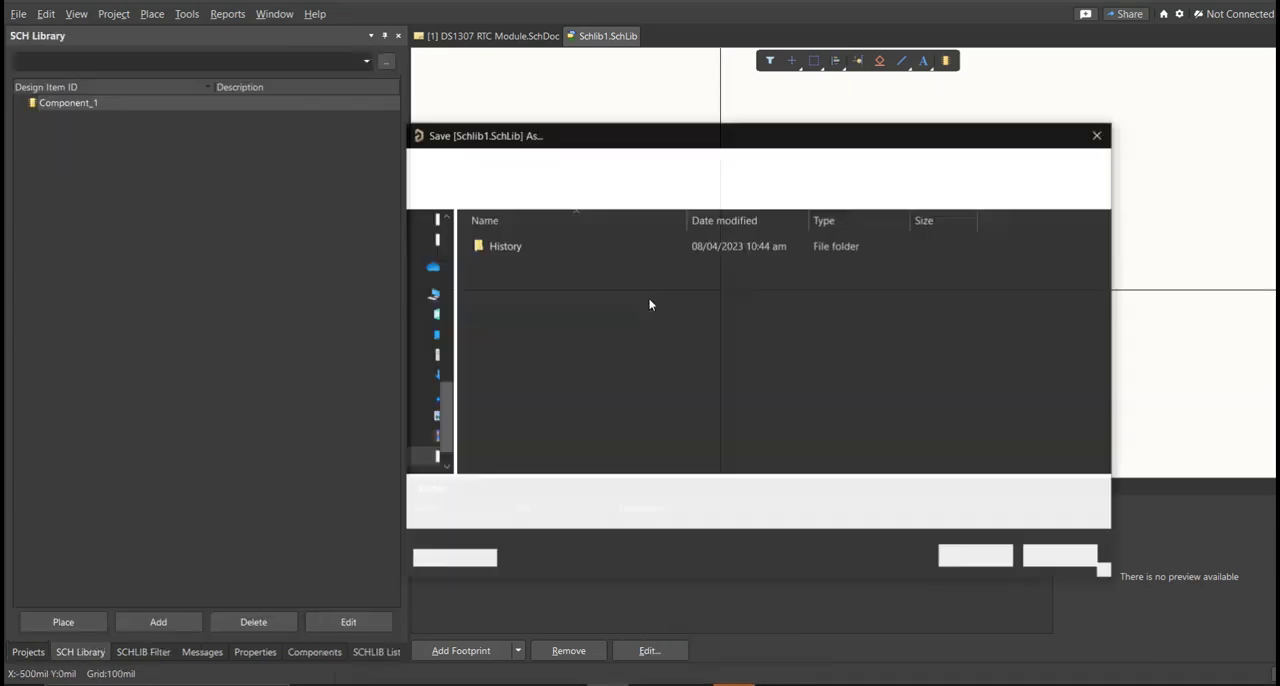
text(DS1307 RTC Module)
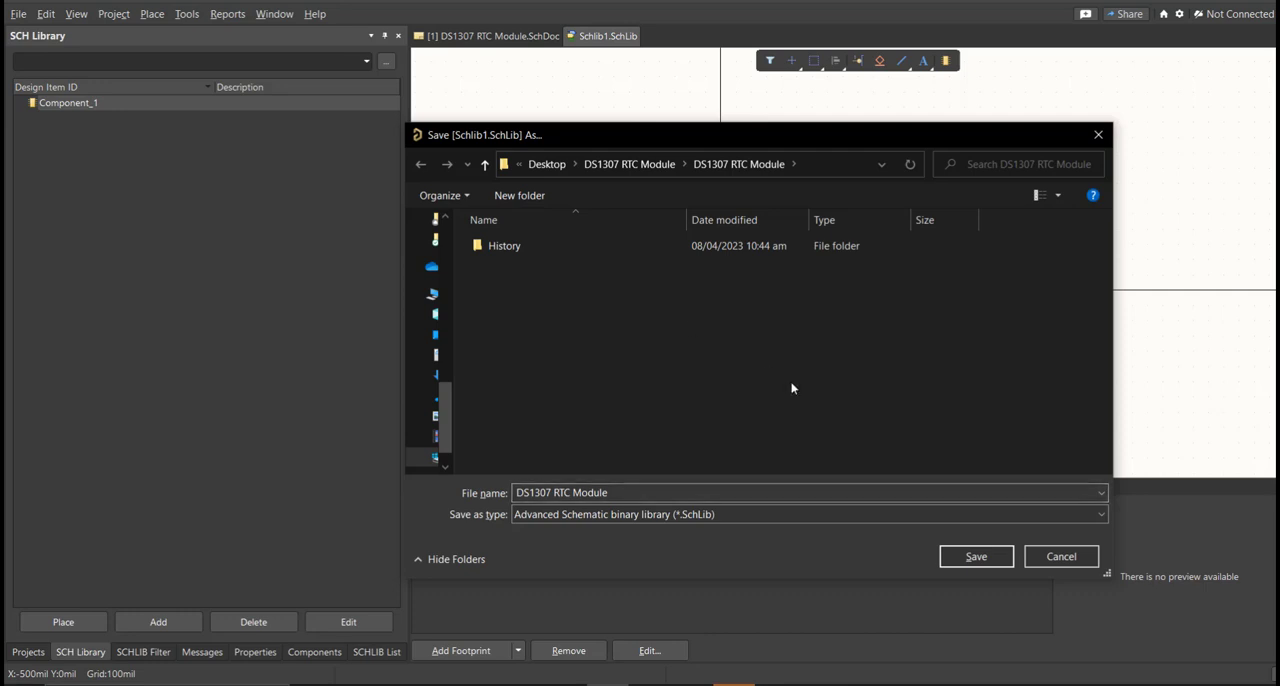
click(976, 556)
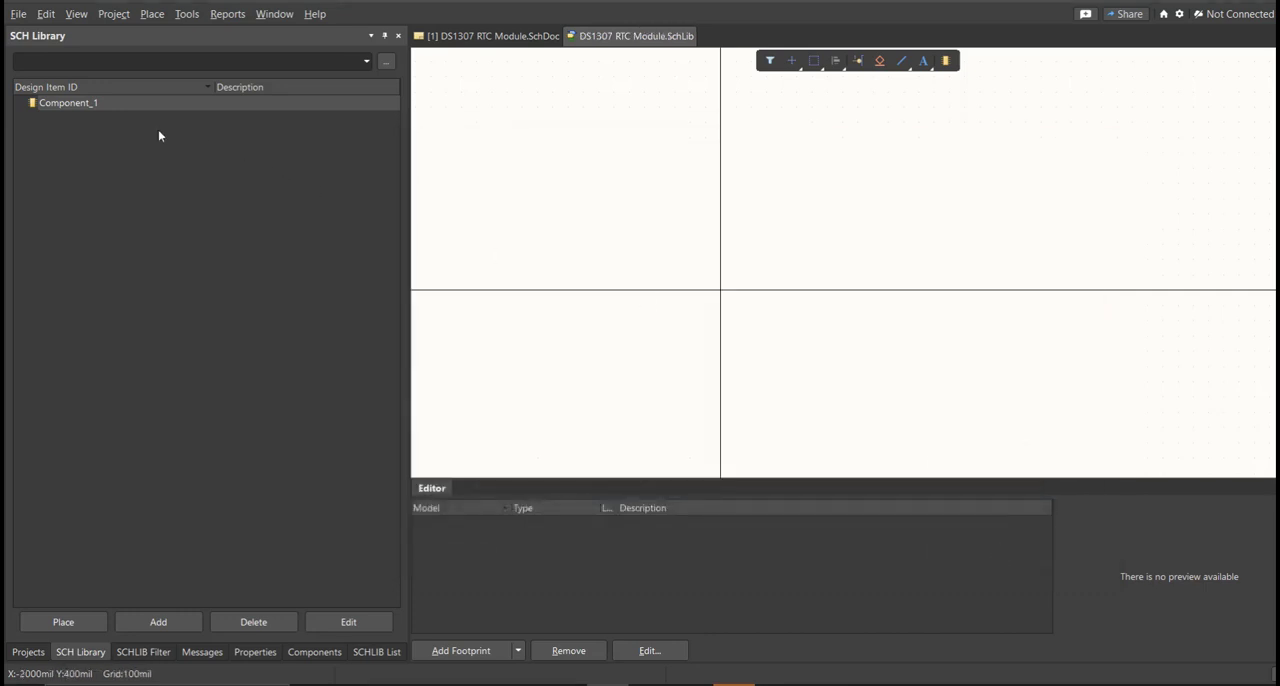
Create a new file-based PCB Library in the project.
click(18, 14)
mouse_move(42, 53)
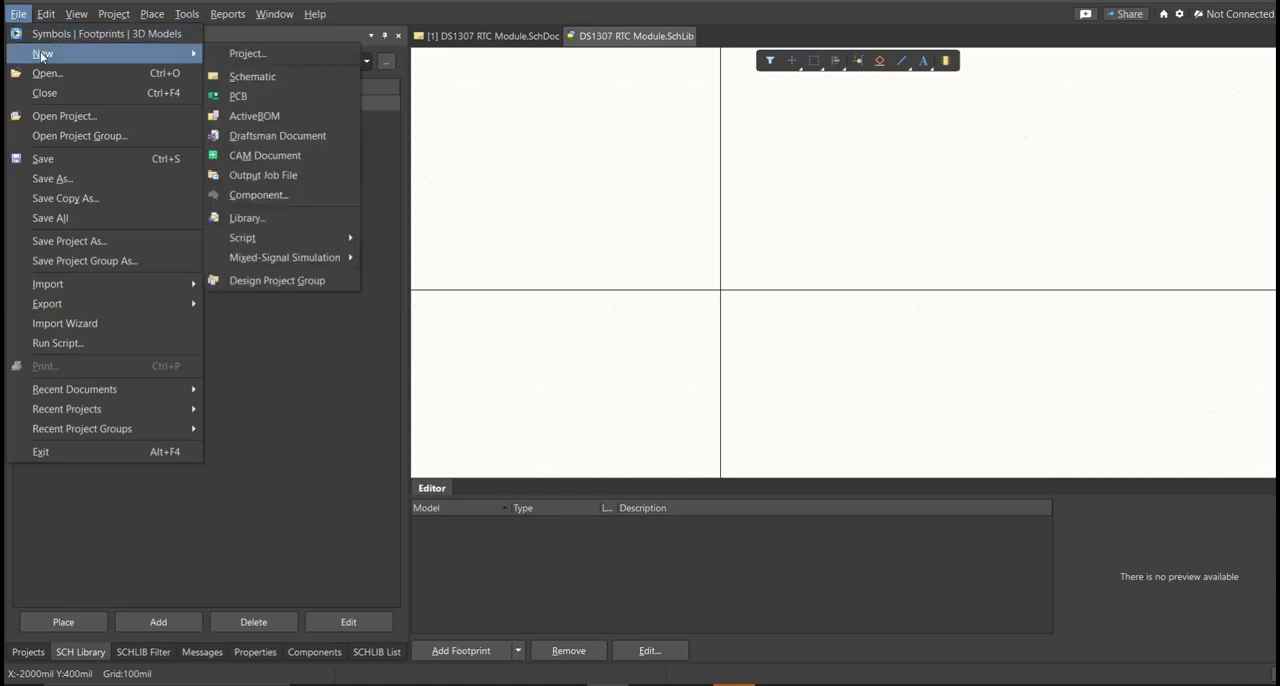
click(262, 218)
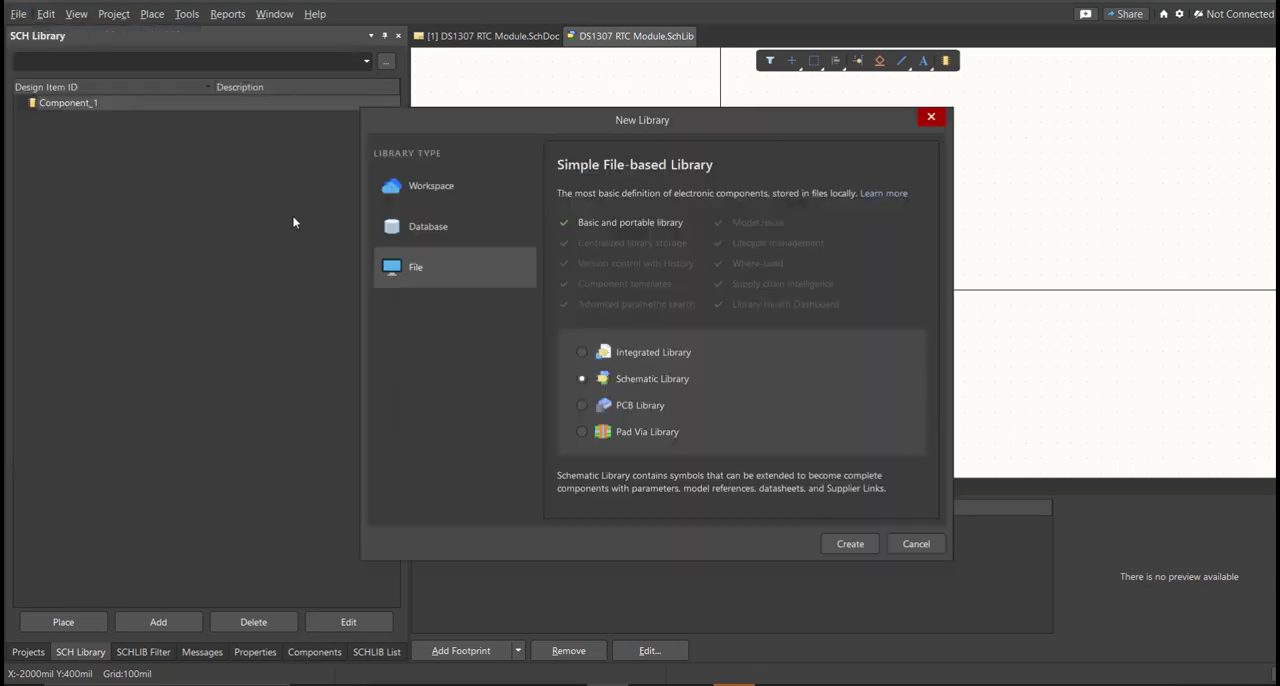
click(614, 406)
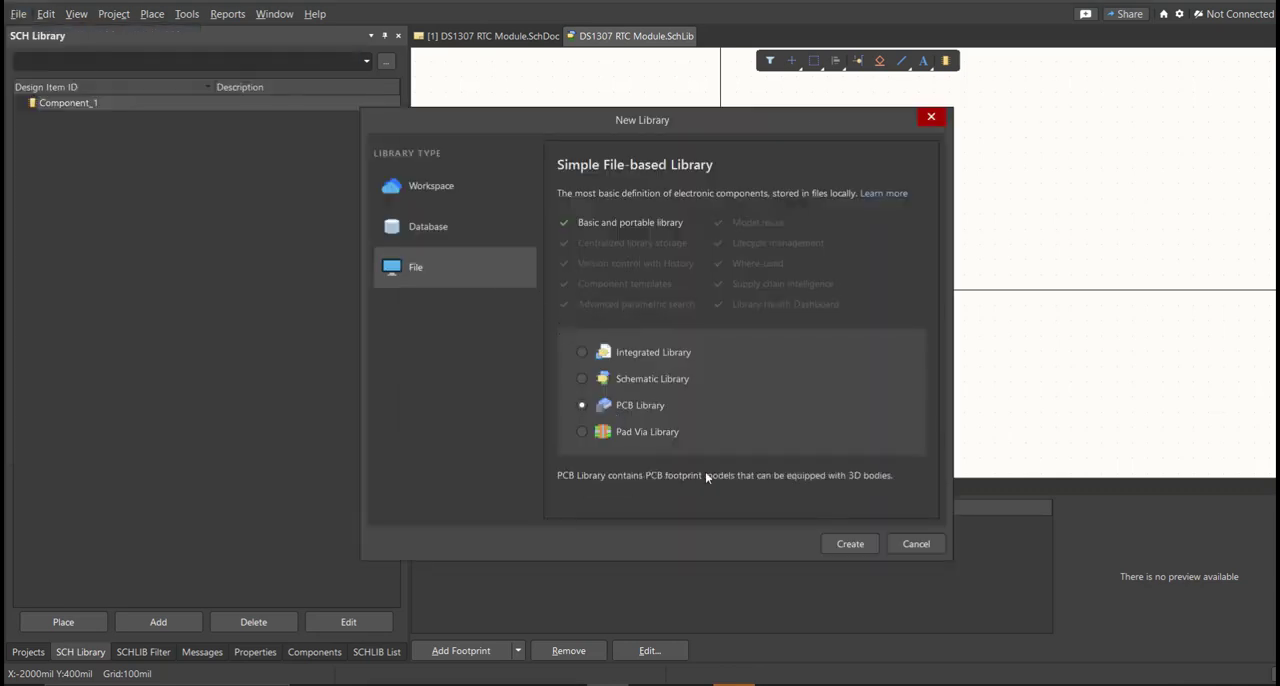
click(850, 543)
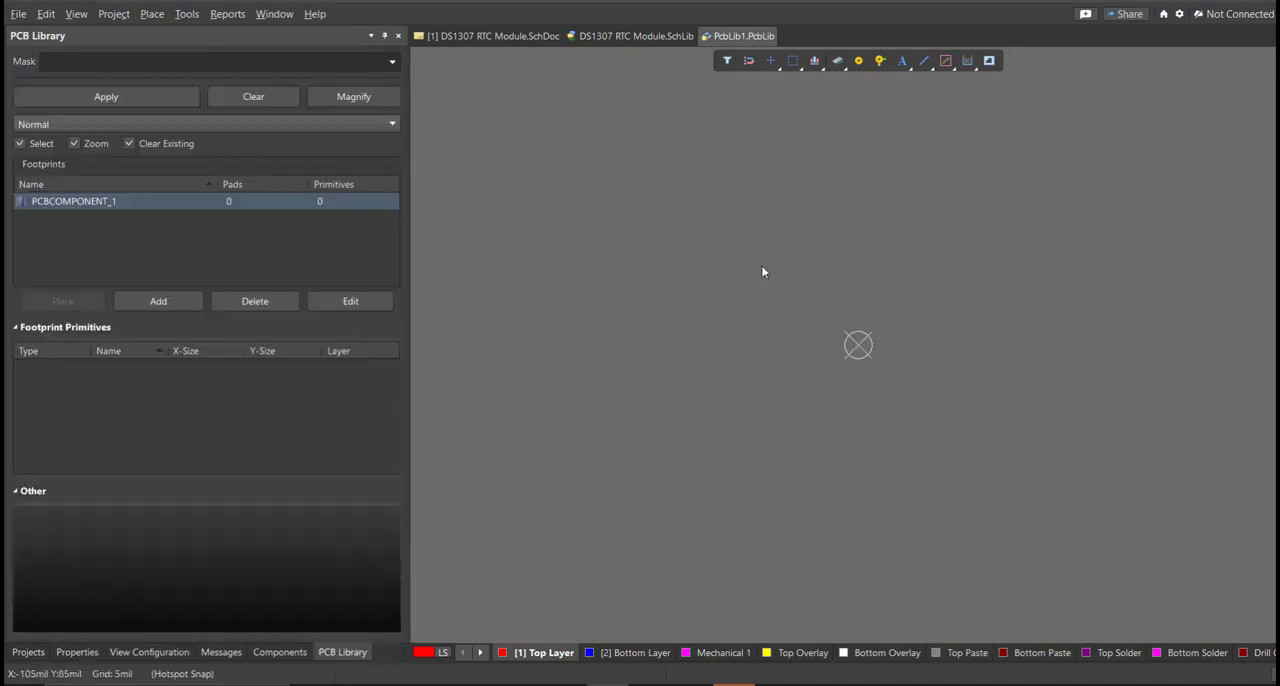
Save the new PCB library in the project folder as DS1307 RTC Module.
key(ctrl+s)
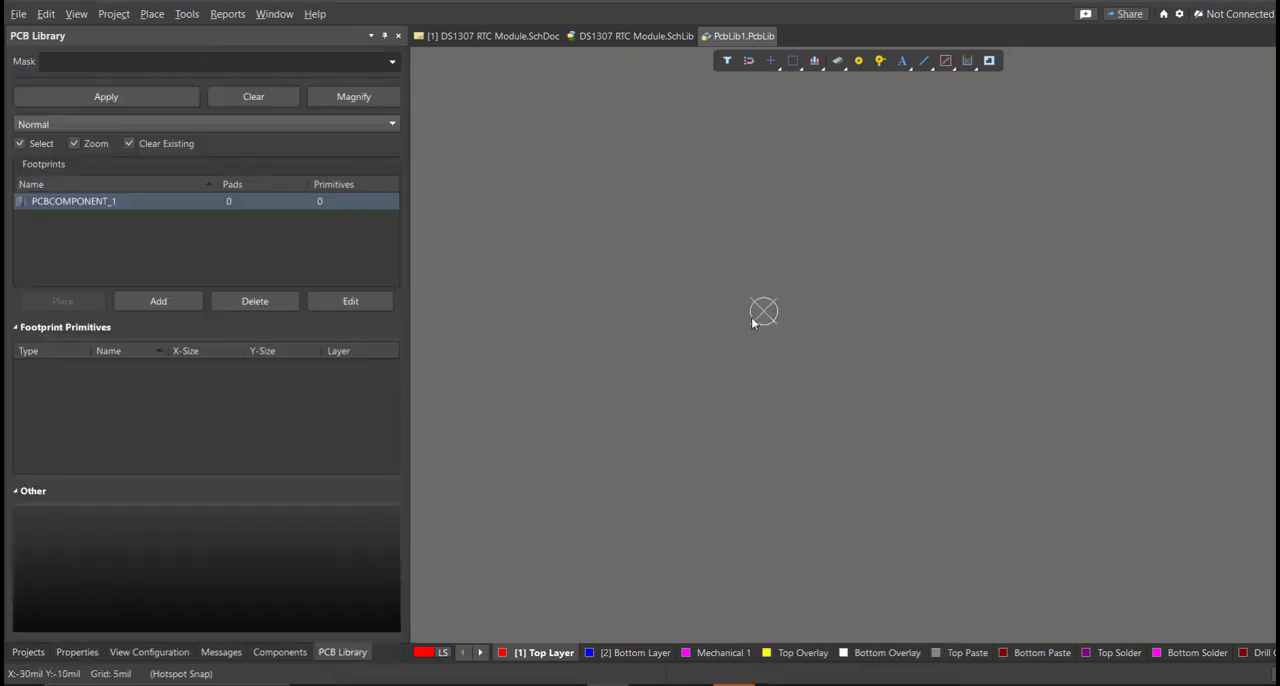
text(DS1307 RTC Module)
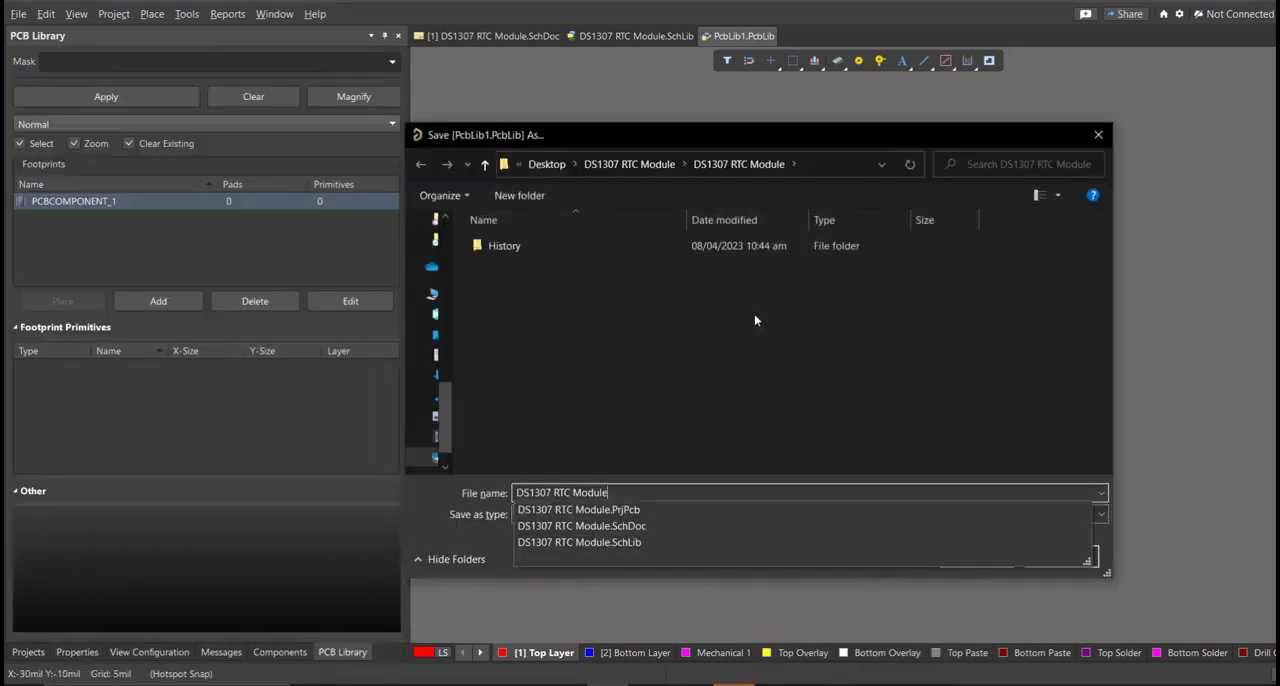
click(755, 316)
click(1001, 557)
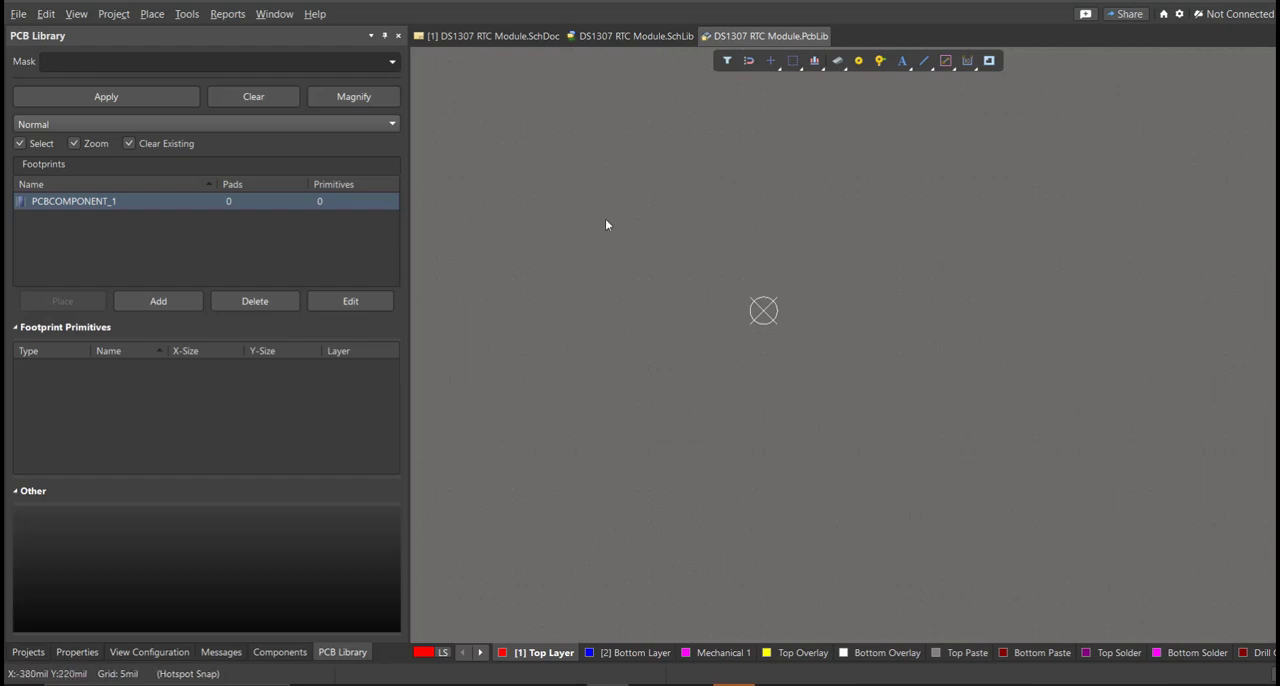
Return to the DS1307 RTC Module schematic and open the Altium Library Loader.
click(489, 36)
right_drag(665, 263, 829, 328)
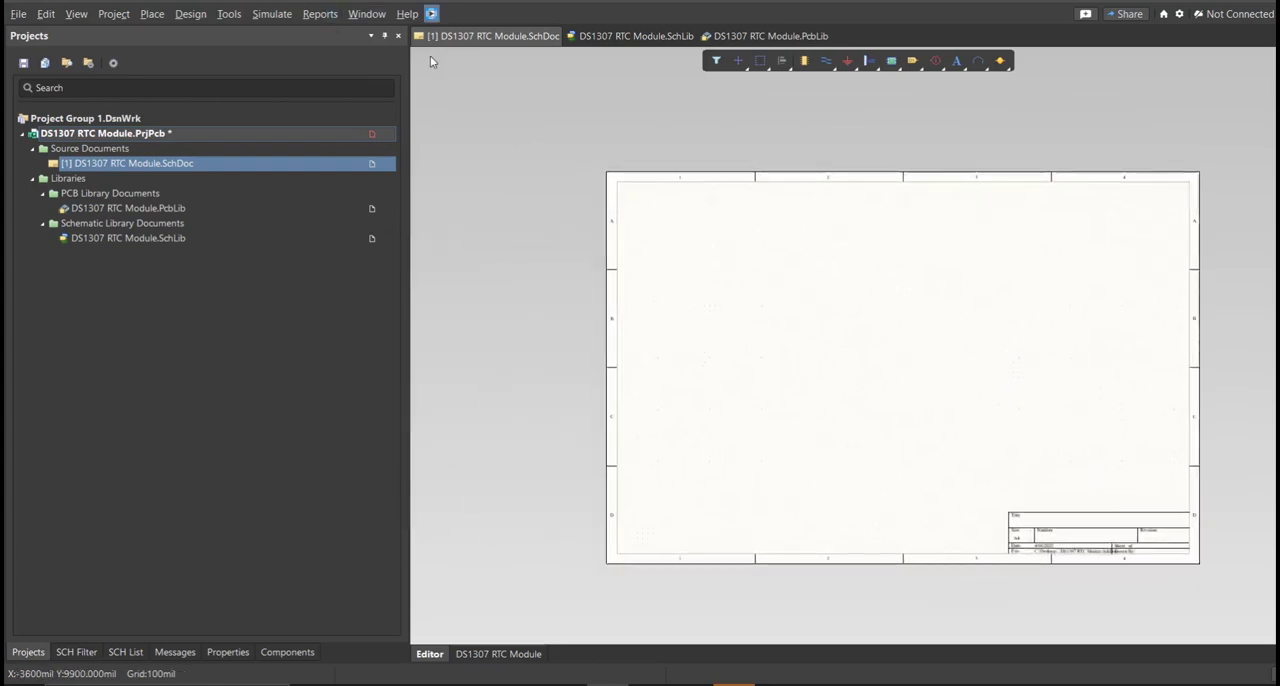
drag(165, 20, 767, 204)
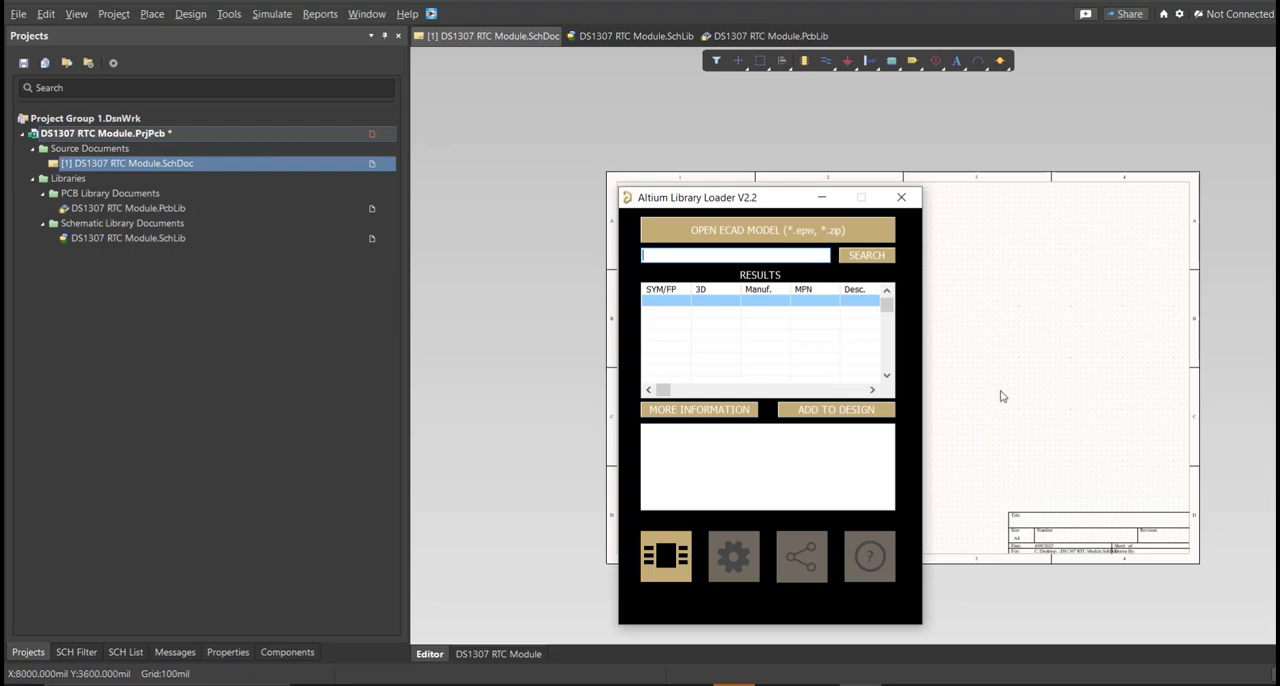
Switch to Excel and review the RTC Module parts list, including the part numbers in the Manufacturer_Name column.
click(819, 684)
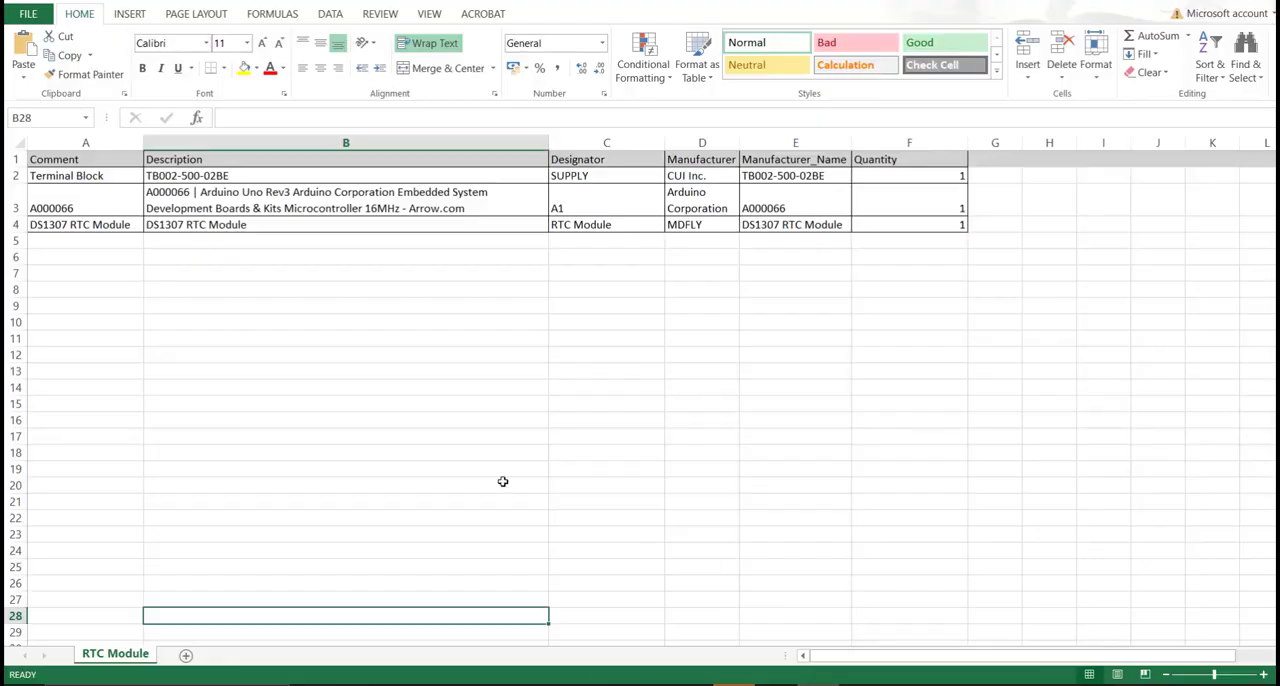
click(492, 468)
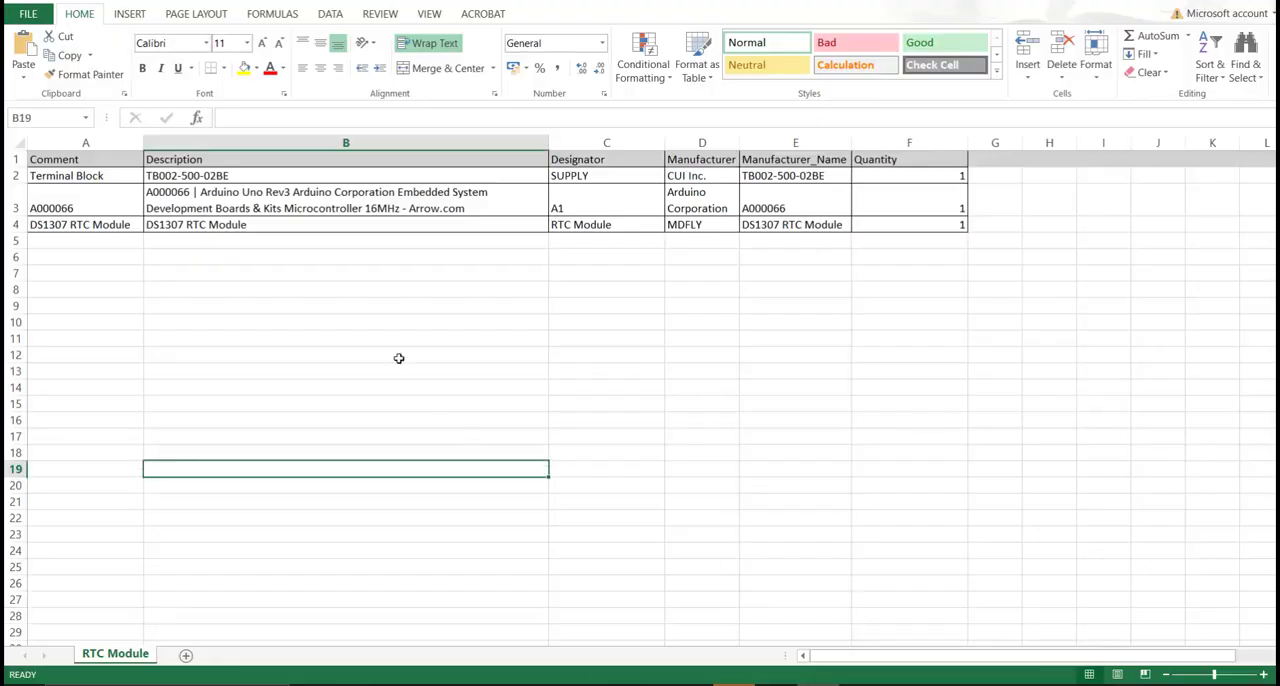
drag(73, 162, 943, 237)
click(930, 289)
drag(795, 160, 818, 224)
click(805, 257)
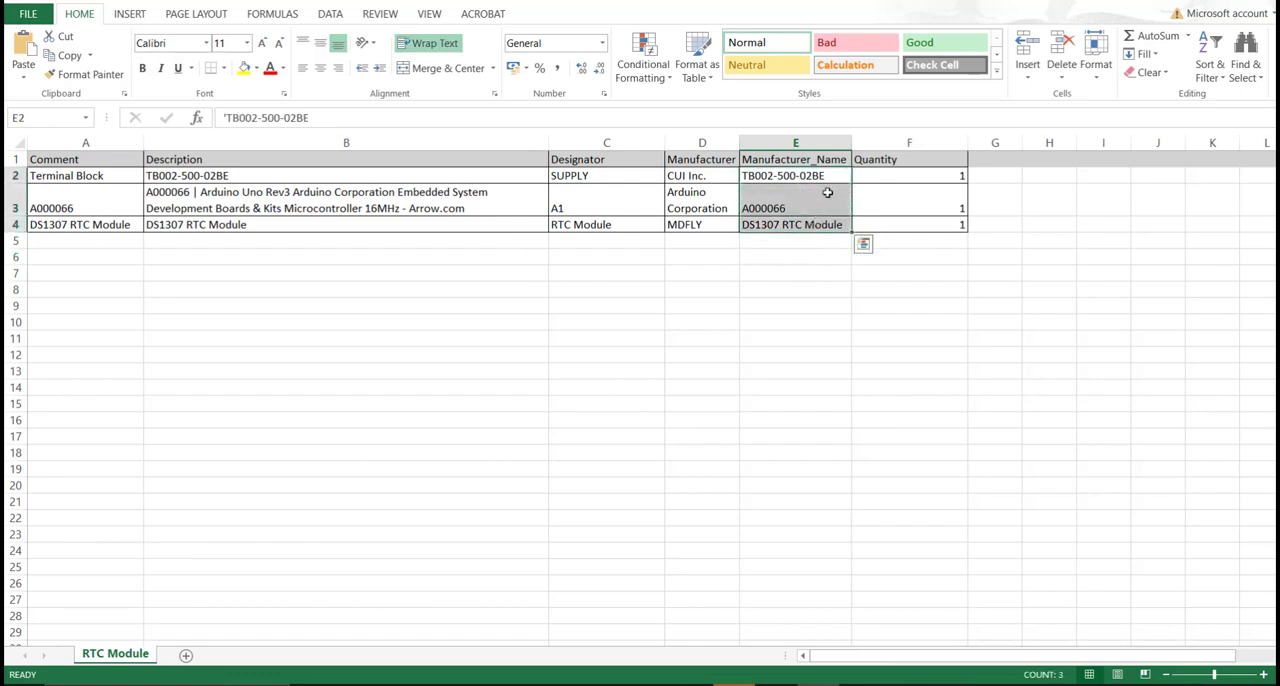
Copy the terminal block's part number TB002-500-02BE from cell E2 and switch back to Altium Designer.
double_click(829, 177)
drag(829, 177, 750, 178)
key(ctrl+c)
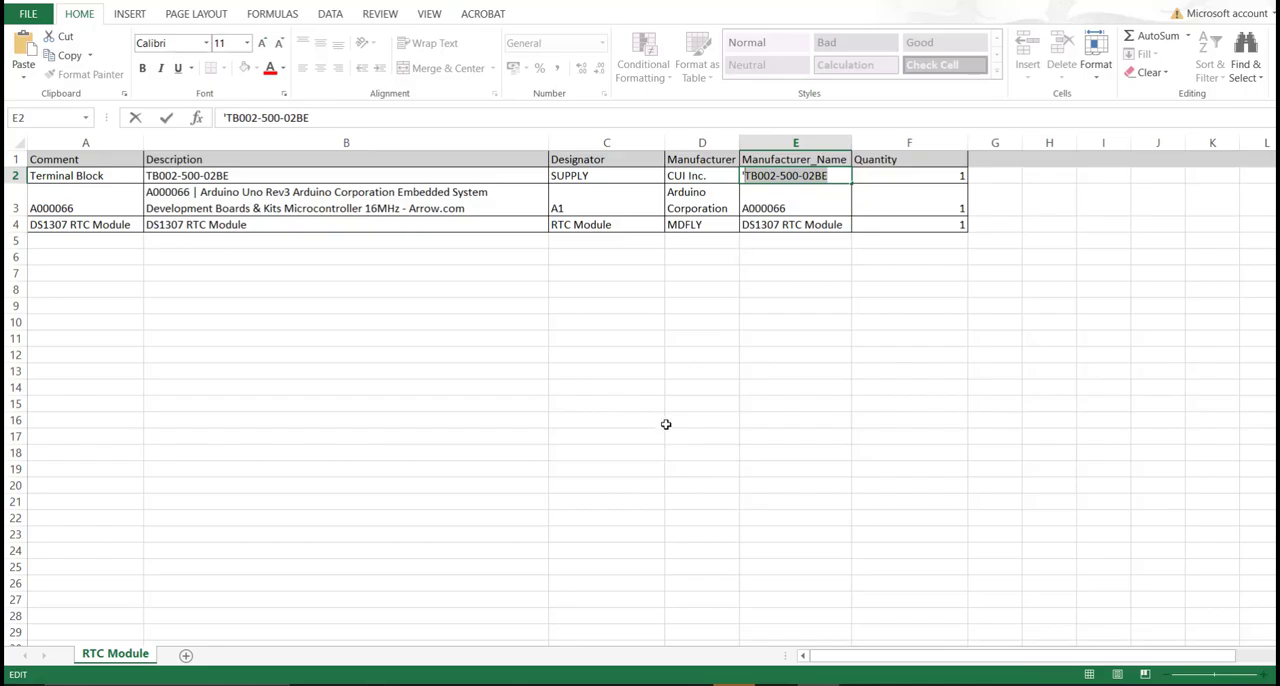
click(608, 684)
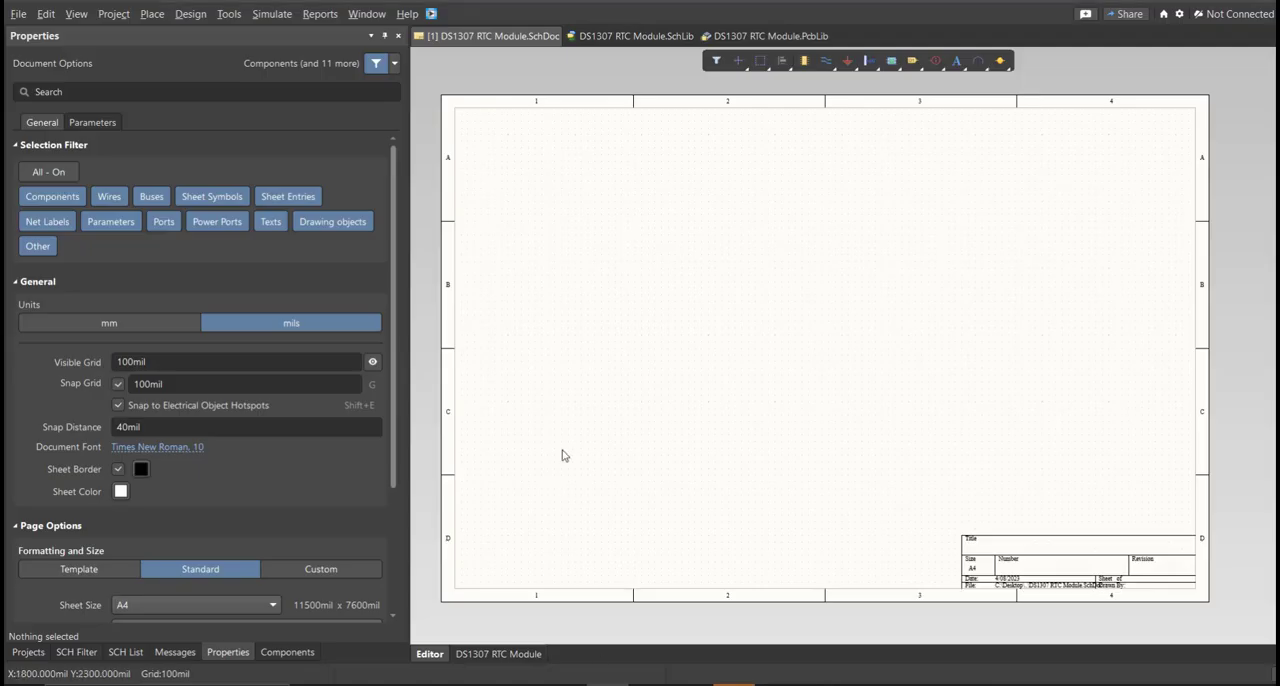
Search the Altium Library Loader for TB002-500-02BE and add the CUI Devices part to the design.
click(433, 14)
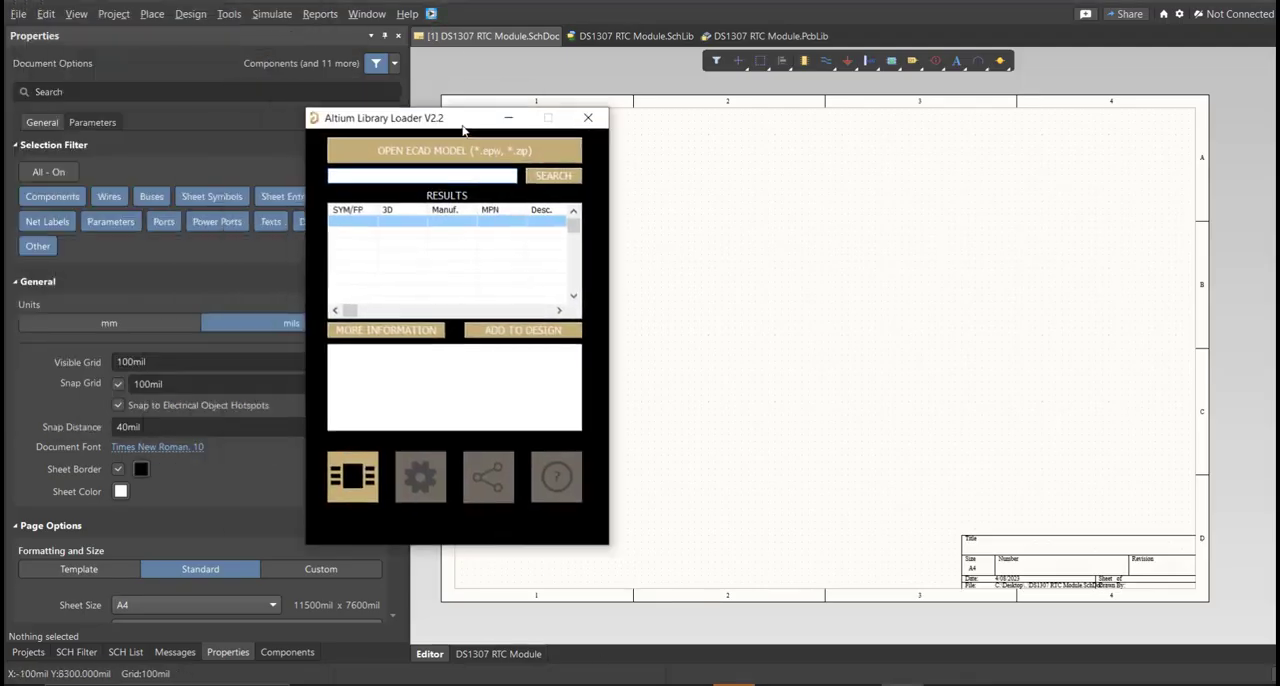
click(560, 178)
key(ctrl+v)
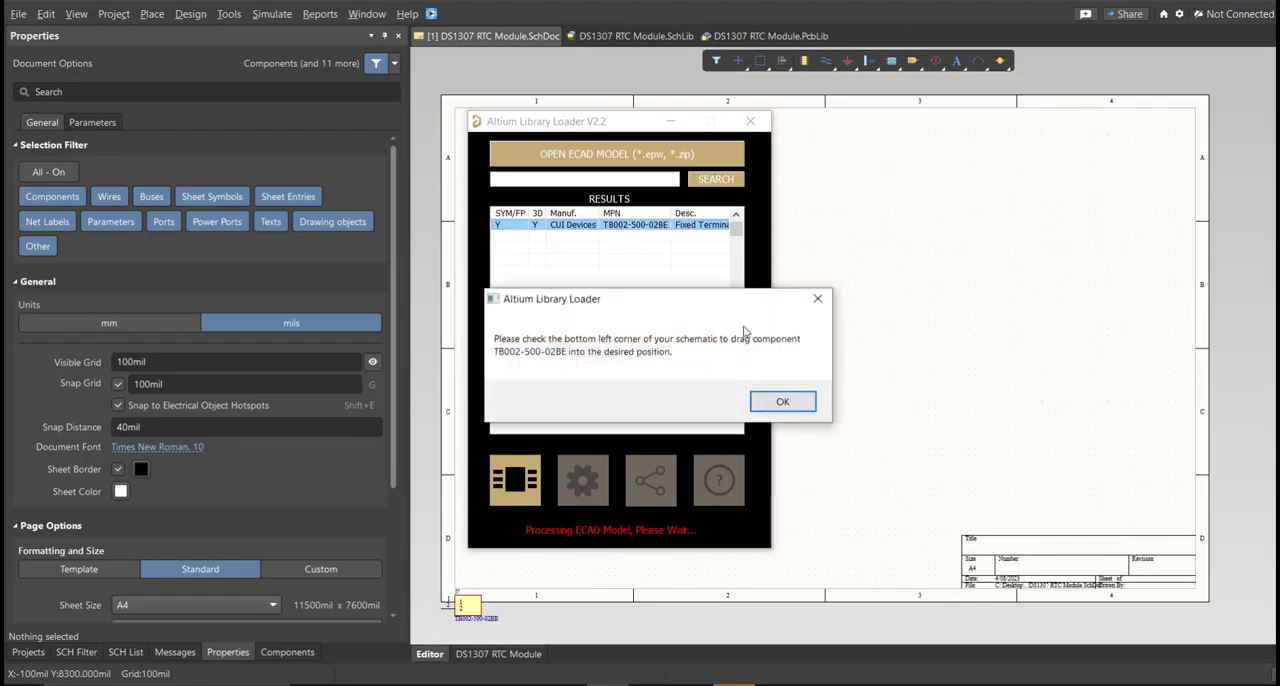
Move the TB002-500-02BE symbol from the sheet corner into the lower-left area of the schematic sheet.
click(756, 403)
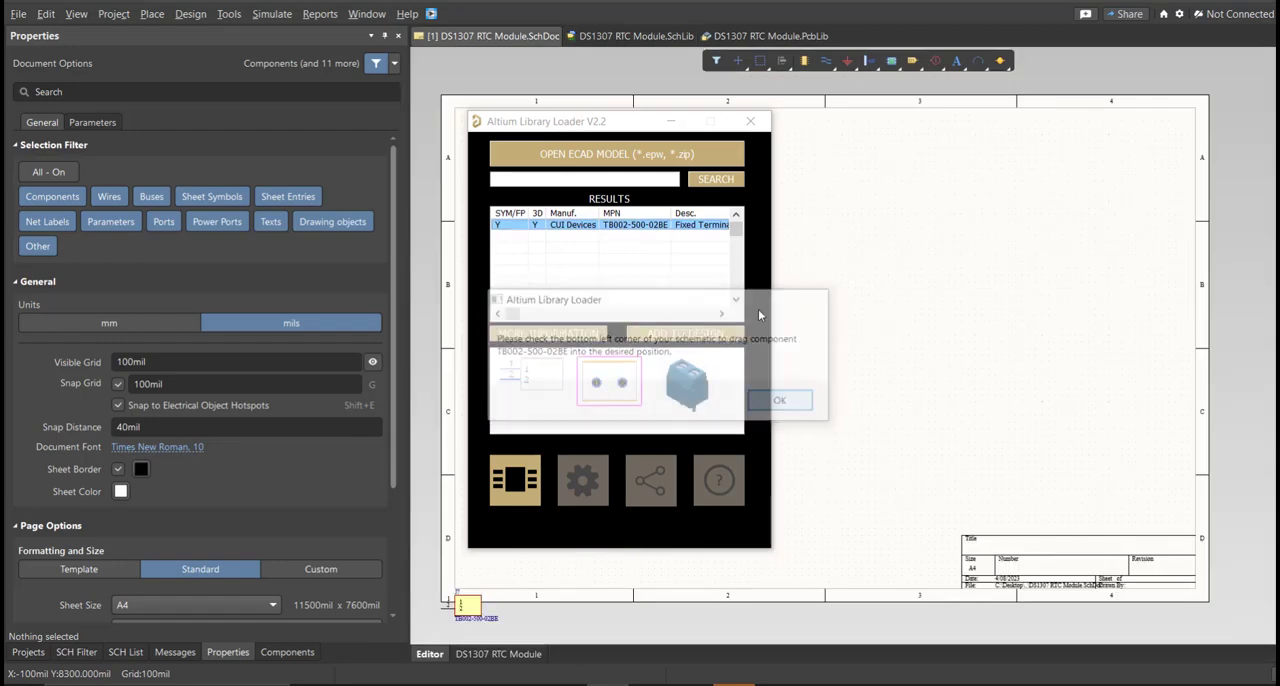
drag(475, 602, 595, 542)
ctrl+scroll(600, 503, up, 3)
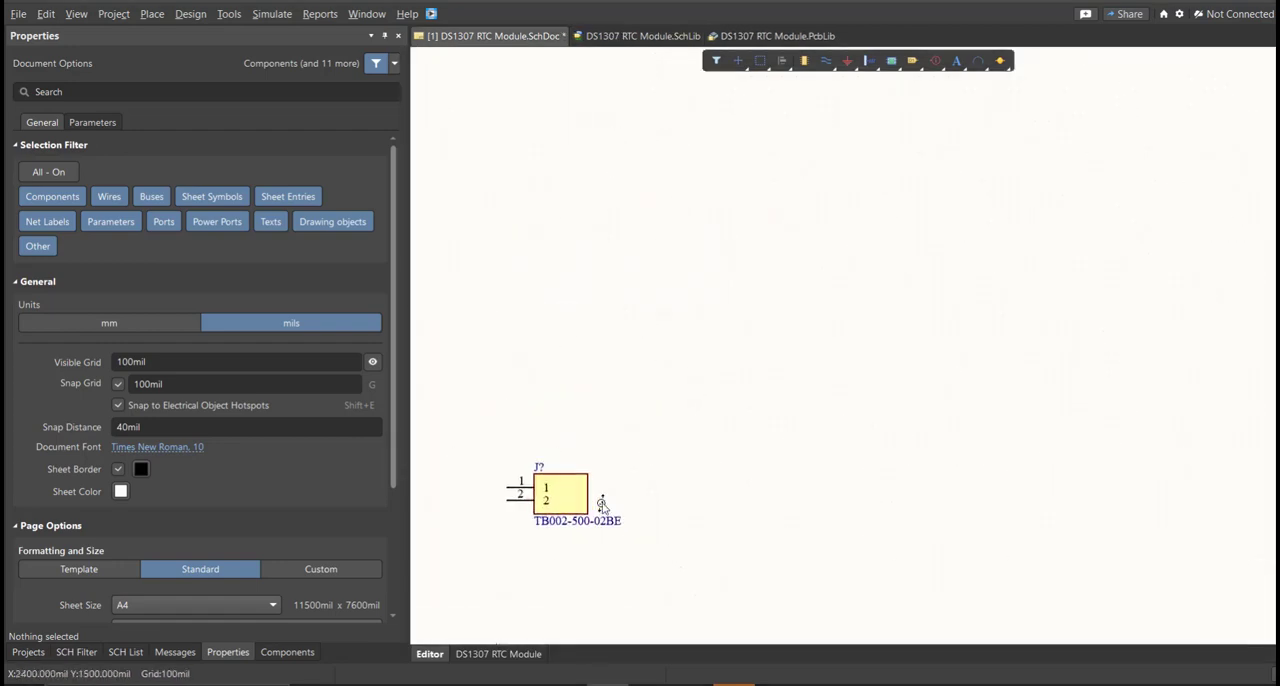
Examine the TB002-500-02BE symbol and its 3D footprint preview in the schematic library.
click(629, 37)
click(125, 107)
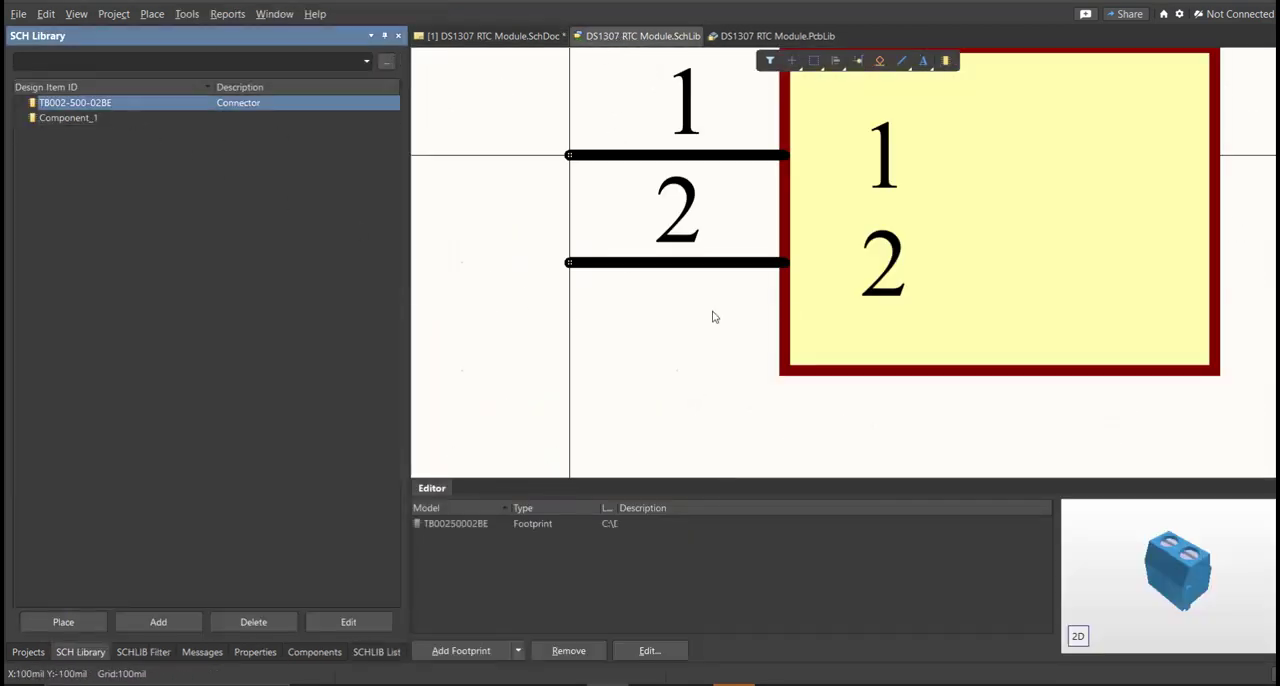
ctrl+scroll(646, 314, down, 3)
right_drag(810, 307, 639, 333)
mouse_move(1146, 558)
mouse_down()
mouse_move(1120, 551)
mouse_move(1157, 636)
mouse_move(1092, 574)
mouse_move(1109, 531)
mouse_move(1168, 596)
mouse_move(1066, 558)
mouse_move(1109, 560)
mouse_move(1092, 496)
mouse_move(1152, 590)
mouse_move(1149, 562)
mouse_up()
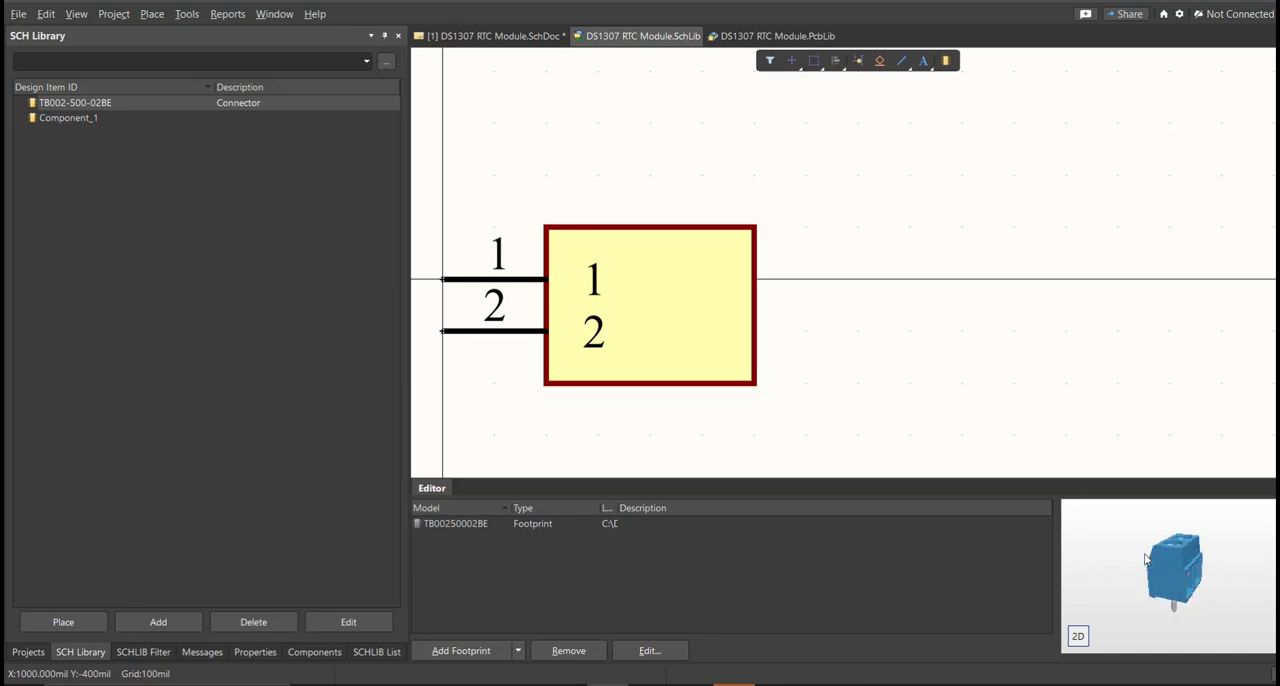
Set the Comment of the TB002-500-02BE library component to Terminal Block.
double_click(100, 102)
click(153, 216)
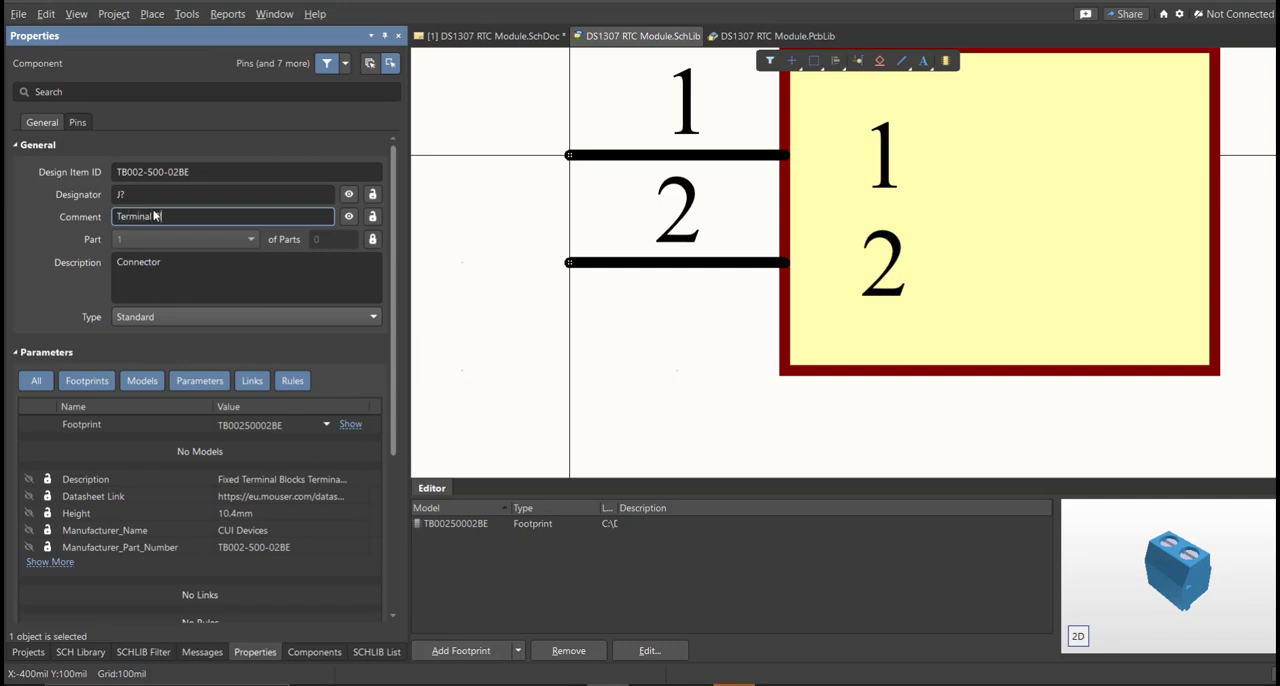
key(Return)
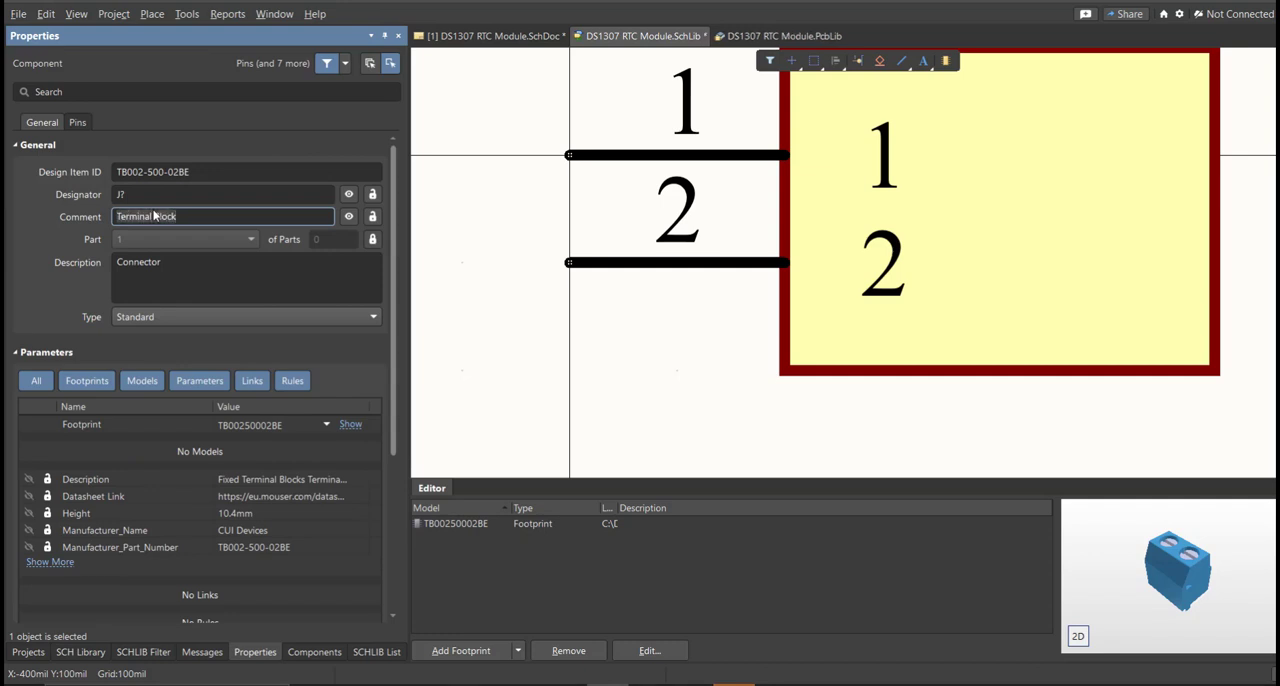
click(510, 349)
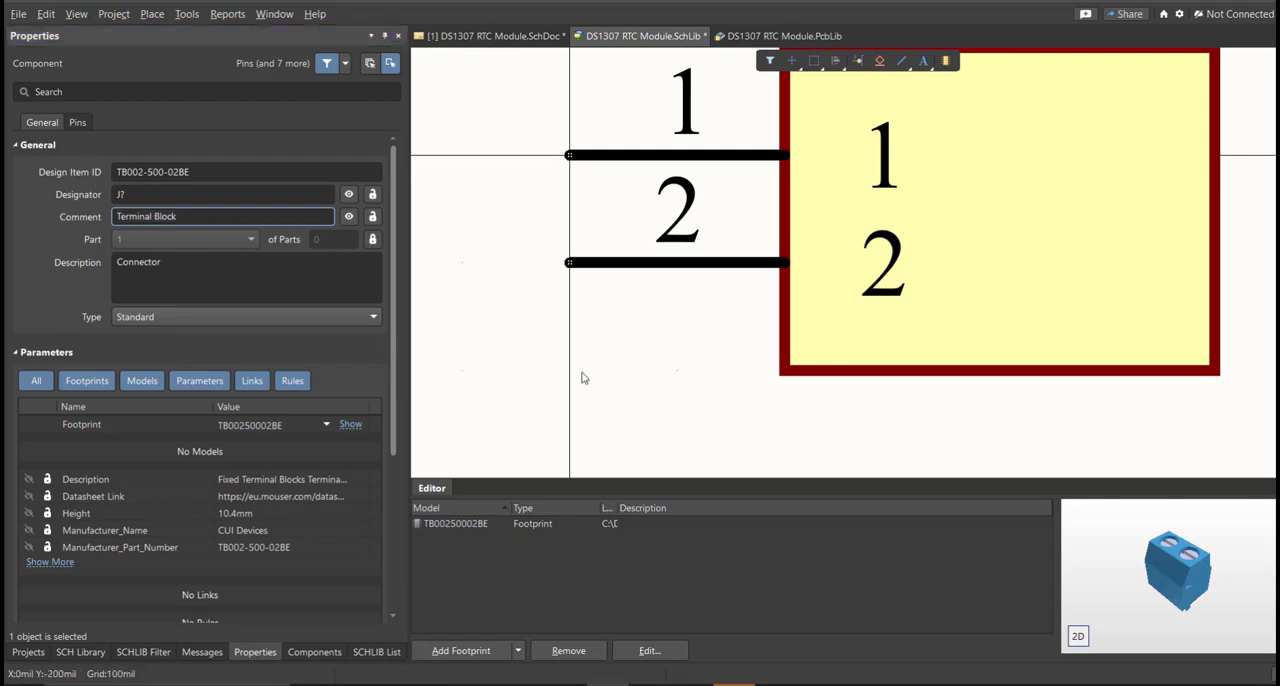
Delete the empty Component_1 from the schematic library.
ctrl+scroll(574, 343, down, 2)
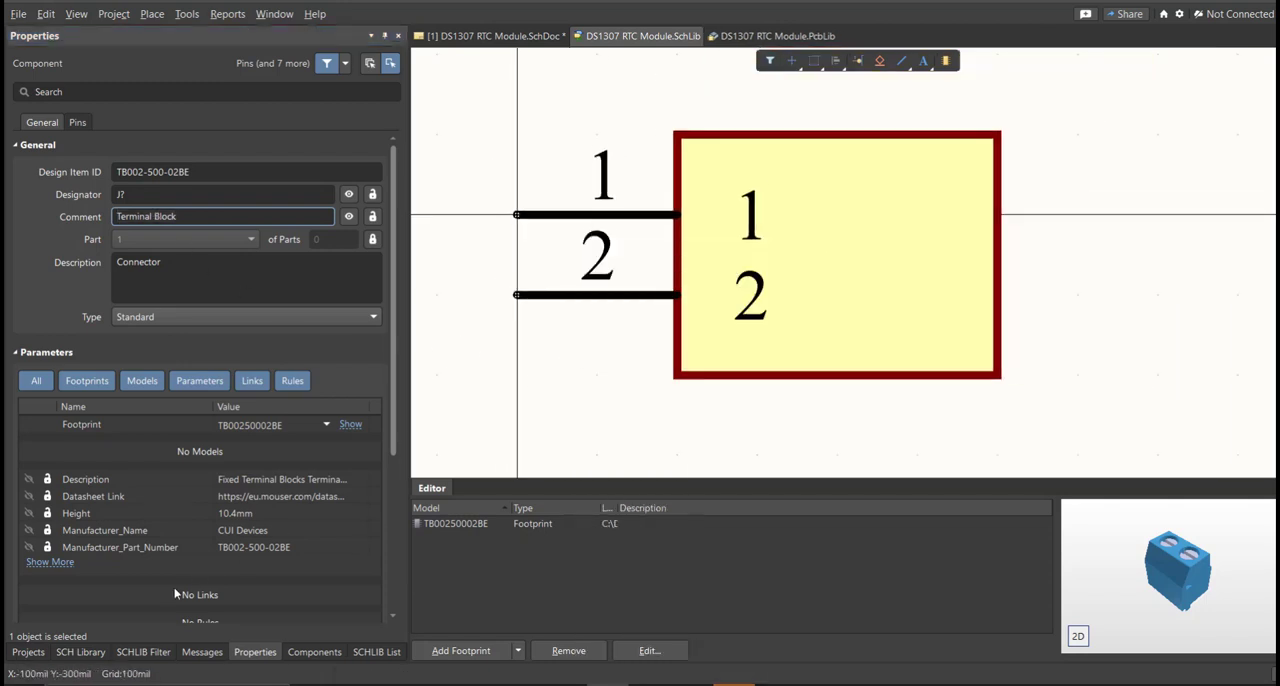
click(82, 651)
click(83, 118)
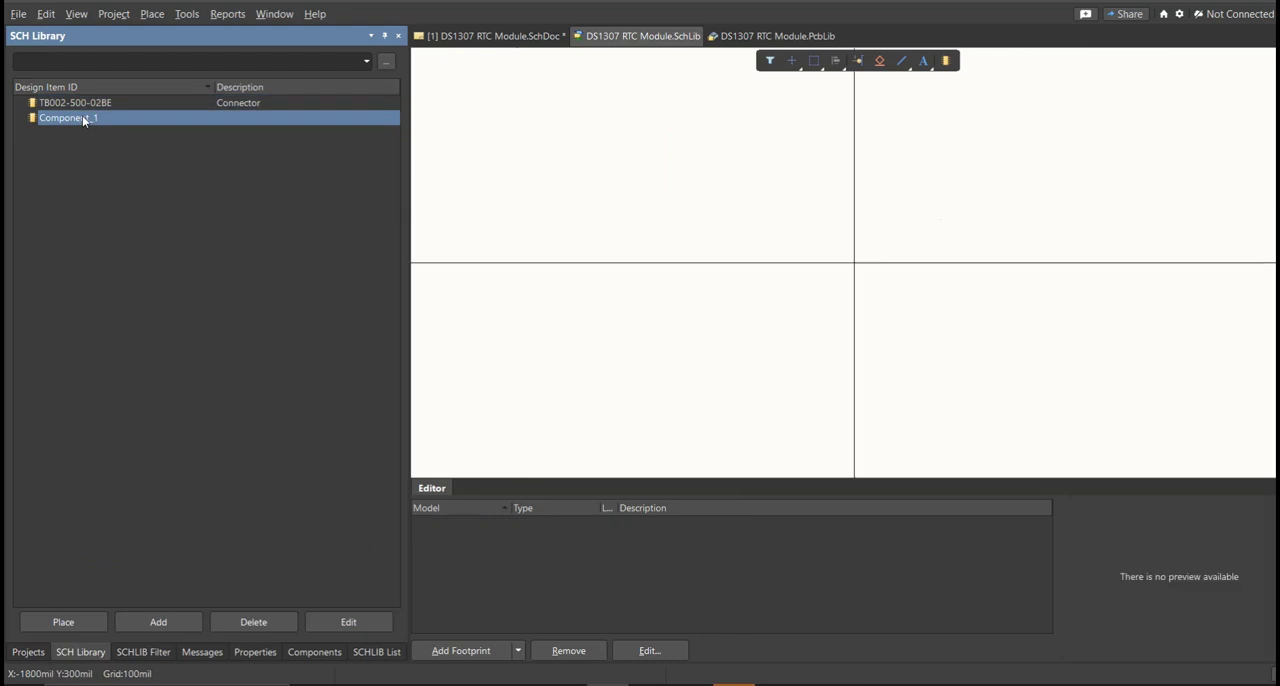
key(Delete)
ctrl+scroll(580, 346, down, 2)
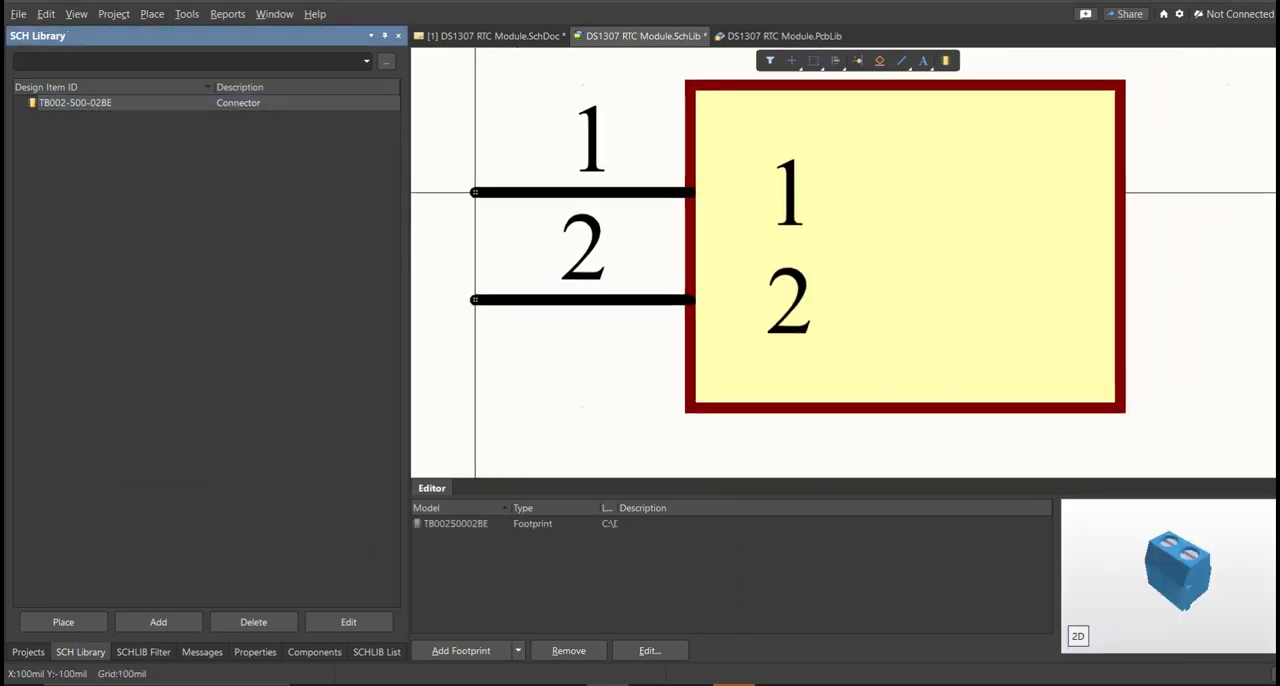
Place the updated Terminal Block from the library on the schematic at 2900mil, 1600mil, beside the existing TB002-500-02BE symbol.
click(63, 621)
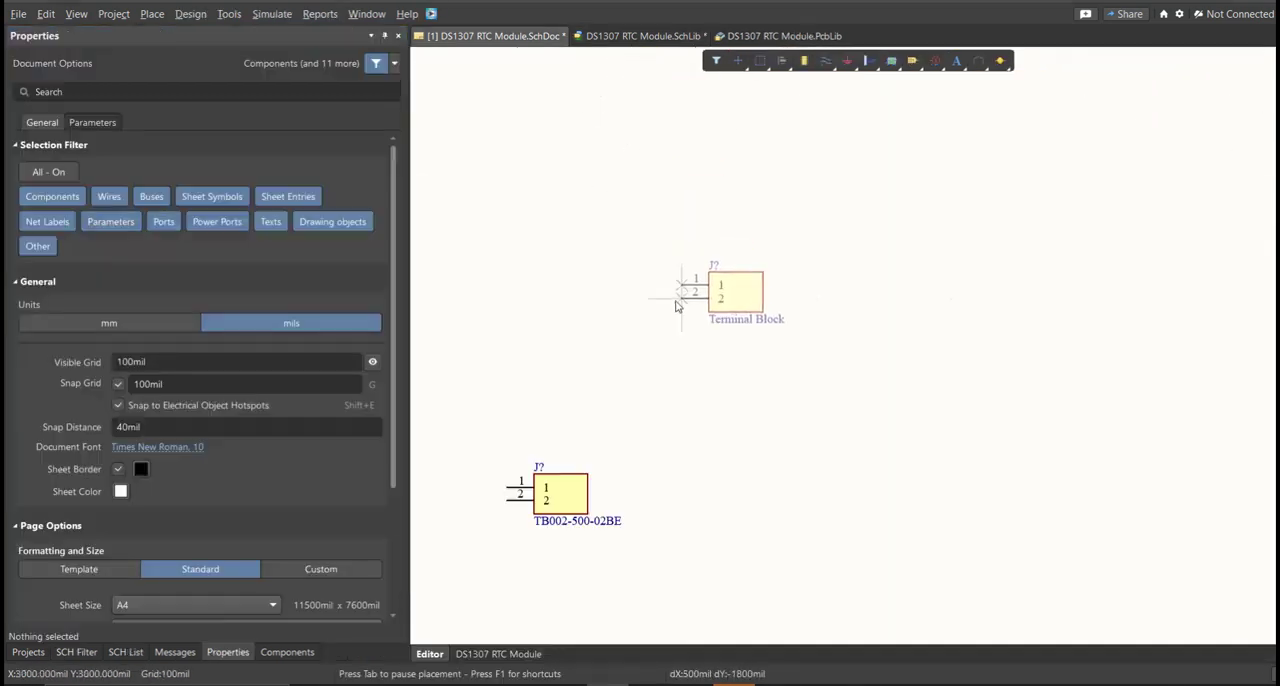
right_drag(687, 493, 853, 428)
ctrl+scroll(828, 450, up, 3)
click(839, 438)
right_click(737, 317)
right_drag(737, 317, 850, 328)
drag(785, 259, 652, 375)
drag(1063, 289, 823, 496)
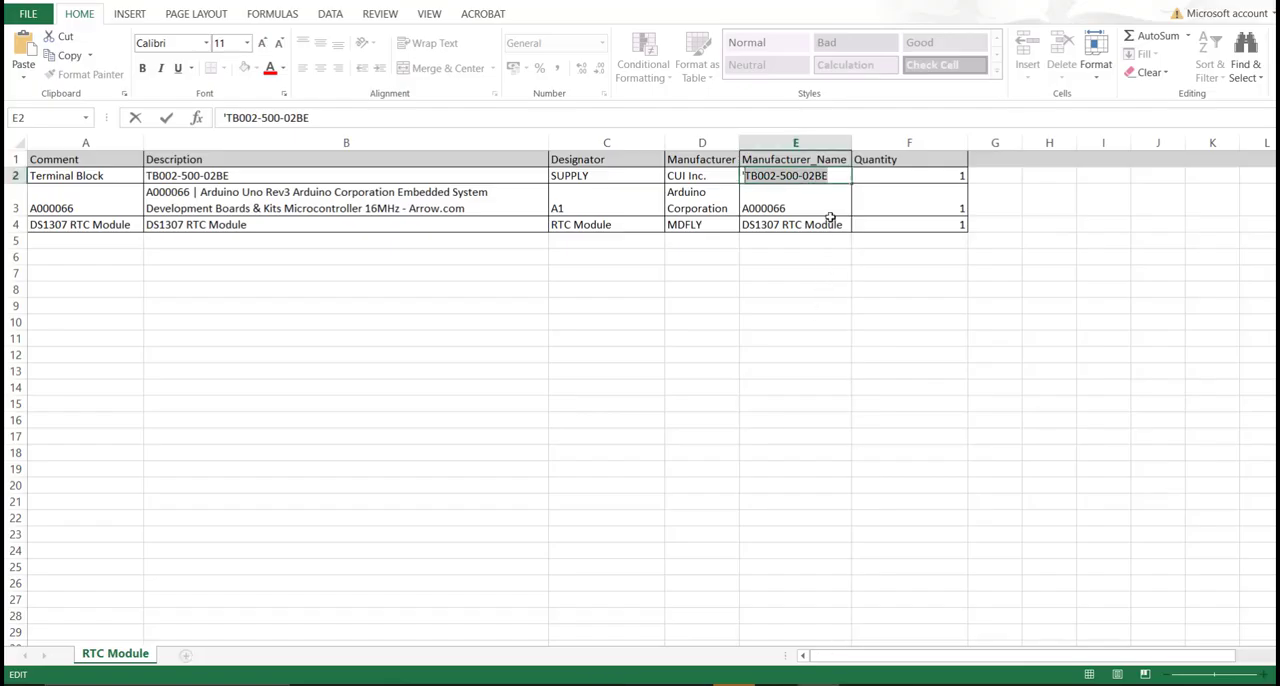
Switch to the parts list spreadsheet and check the Manufacturer_Name entries for all components.
click(830, 220)
drag(830, 160, 833, 224)
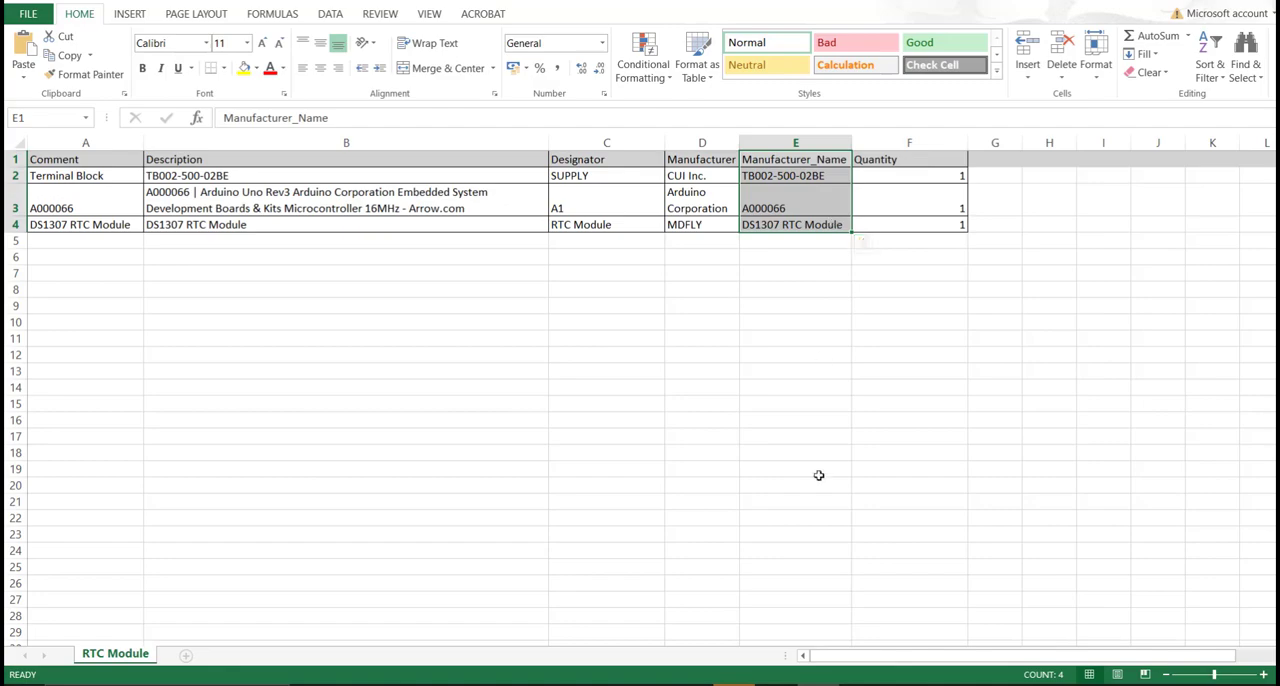
click(861, 684)
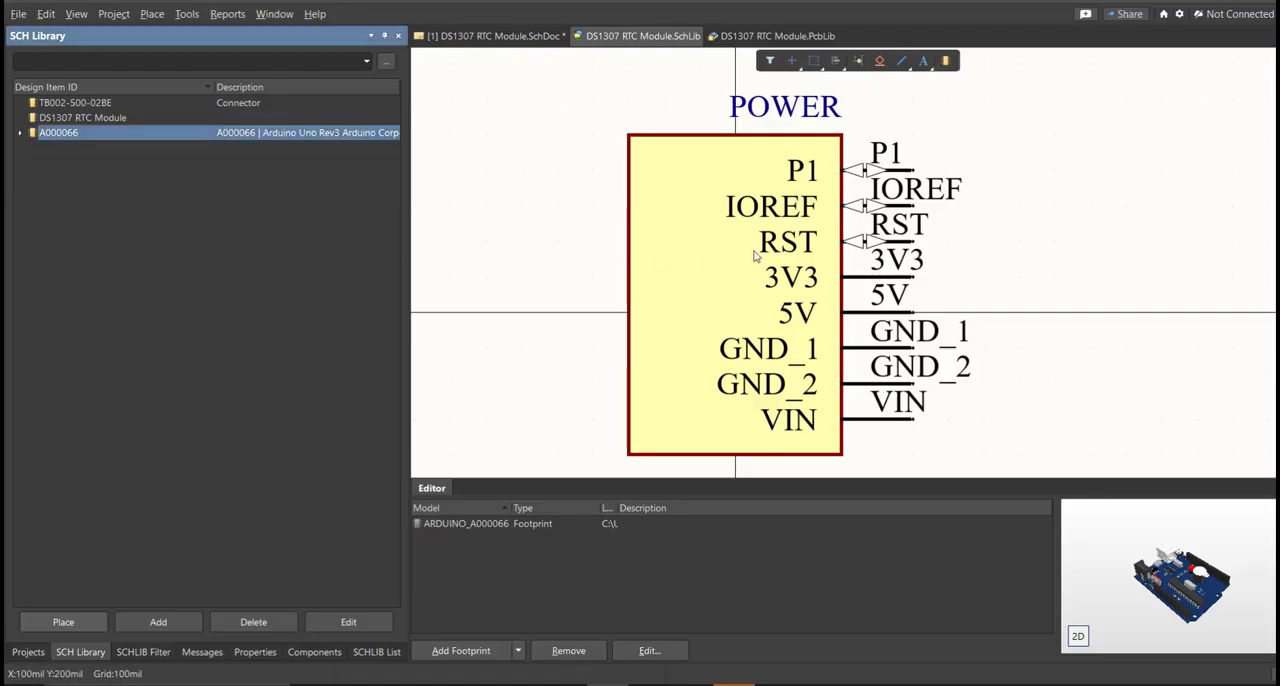
Examine the TB002-500-02BE, DS1307 RTC Module and A000066 symbols and their 3D footprint previews in the schematic library.
click(484, 47)
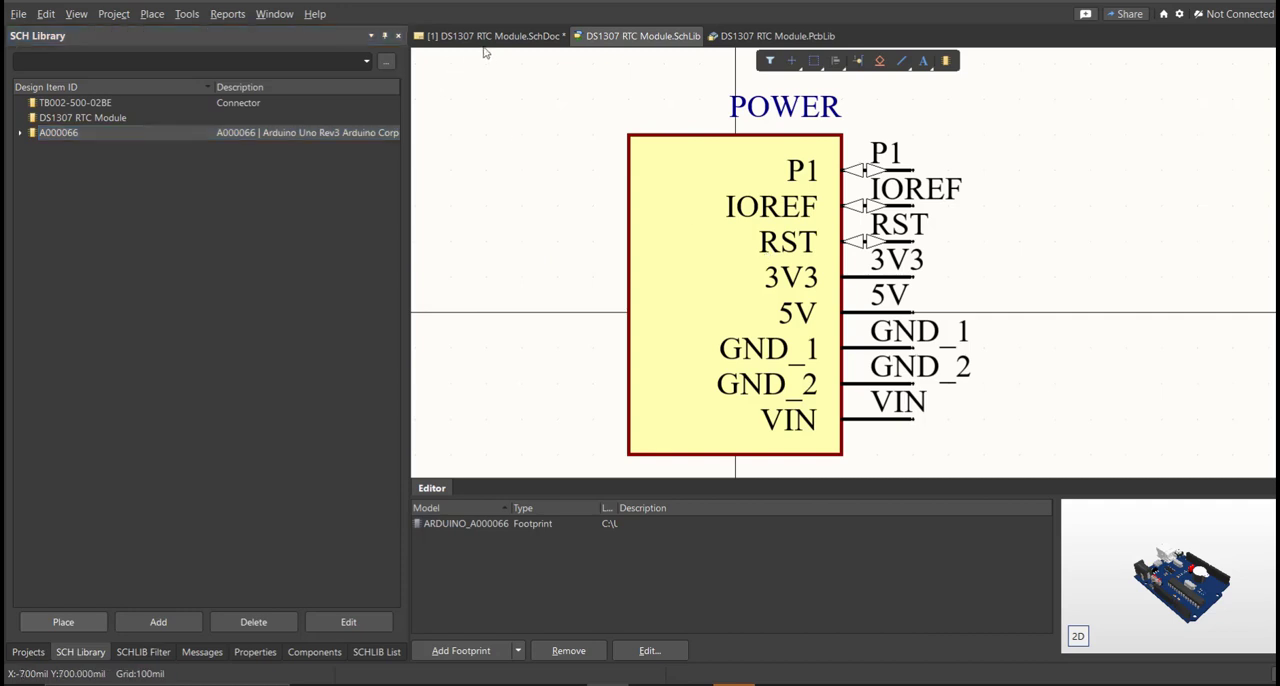
click(486, 38)
click(620, 36)
click(82, 652)
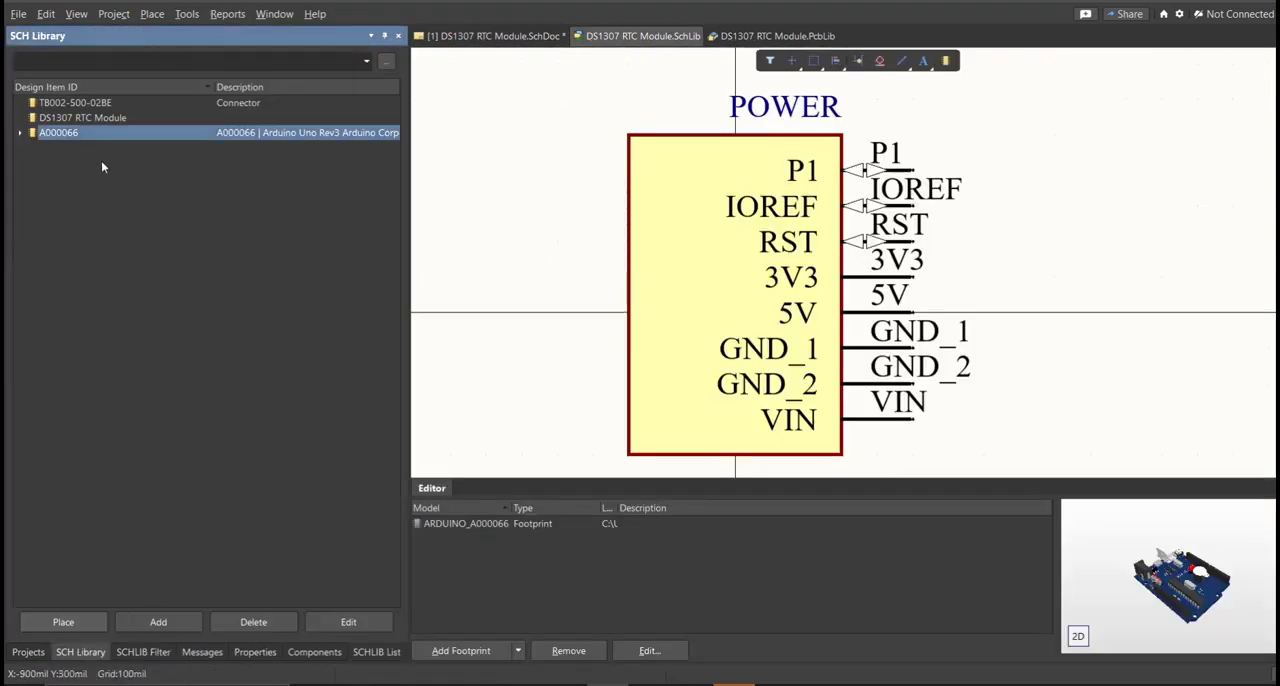
click(109, 104)
drag(1213, 575, 1060, 540)
click(82, 118)
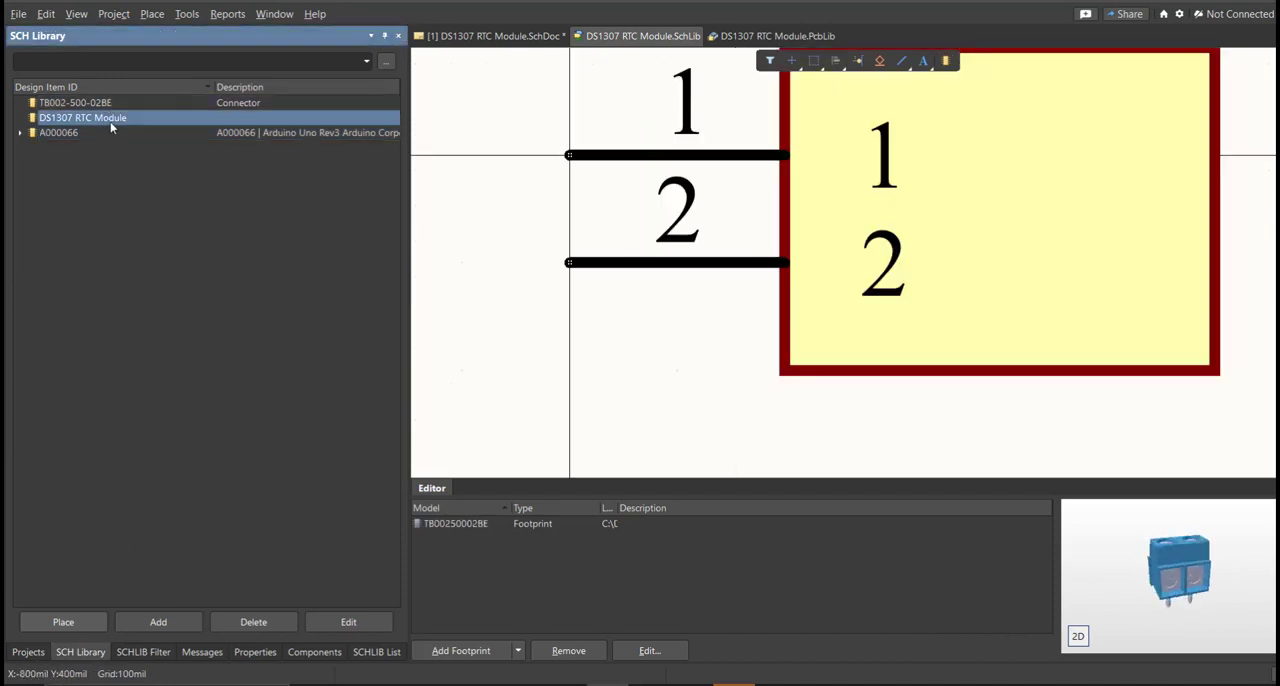
drag(1175, 580, 1120, 595)
click(88, 134)
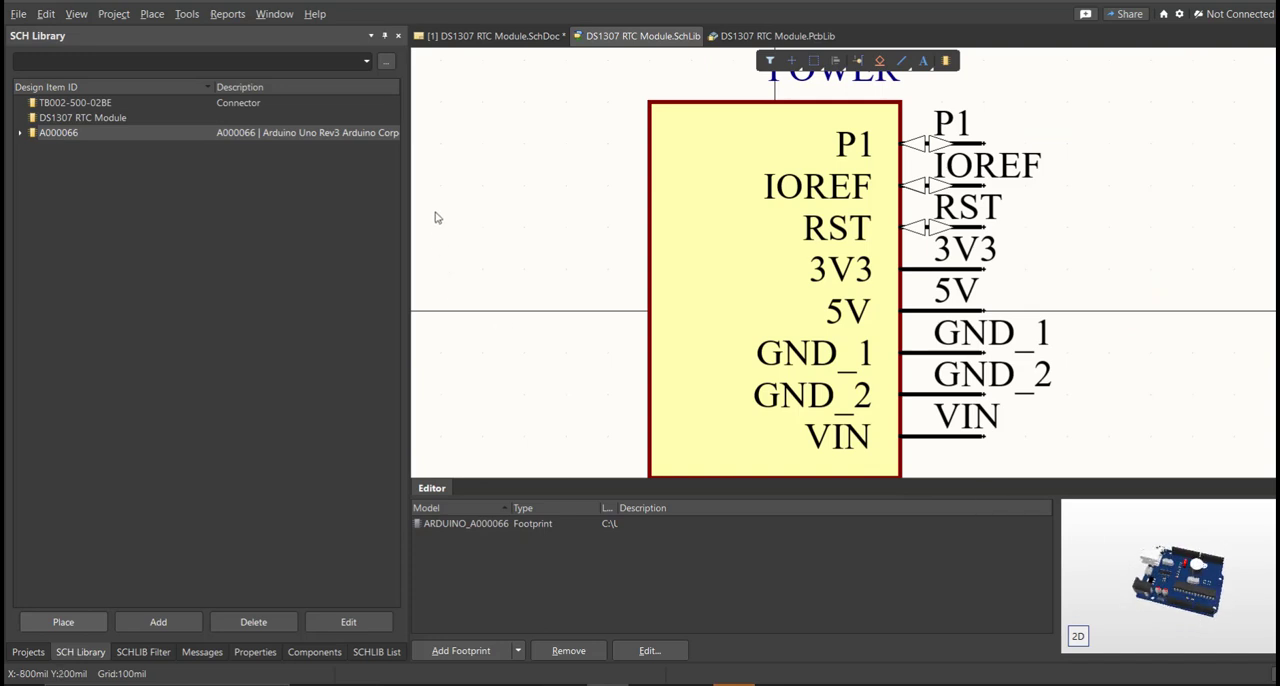
Return to the schematic and choose DS1307 RTC Module.SchLib as the source library for placing components.
click(489, 37)
click(287, 652)
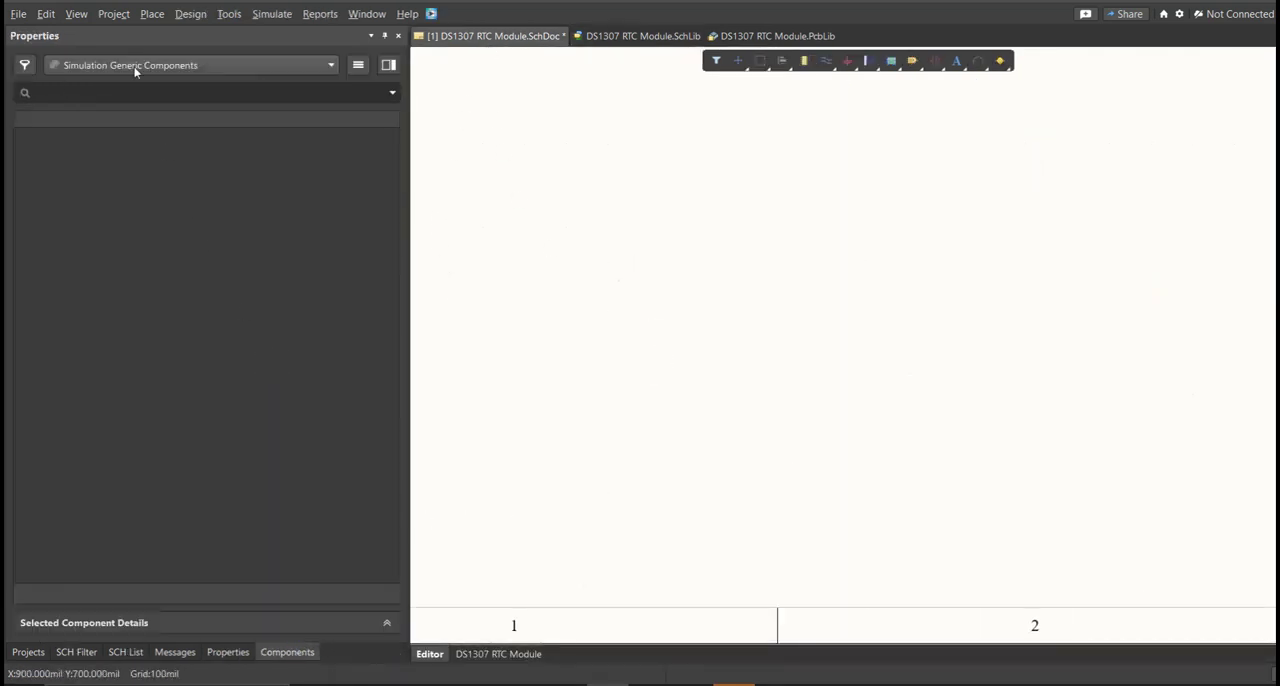
right_drag(653, 193, 663, 226)
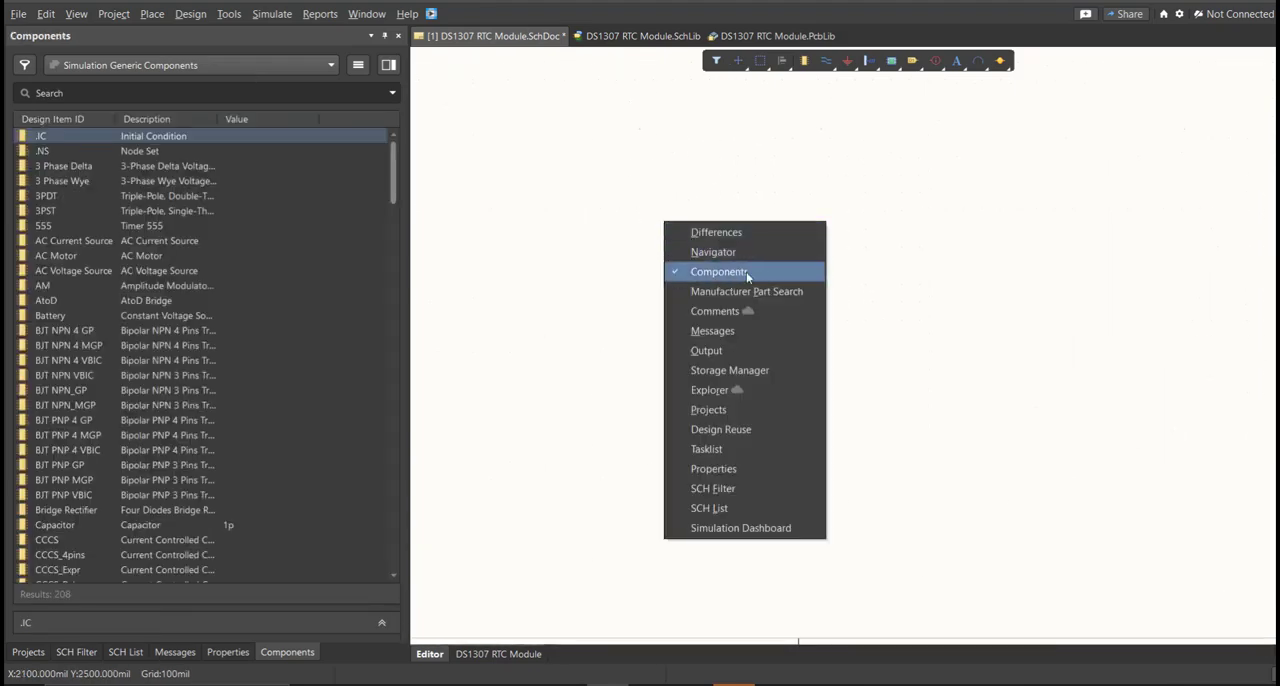
key(Escape)
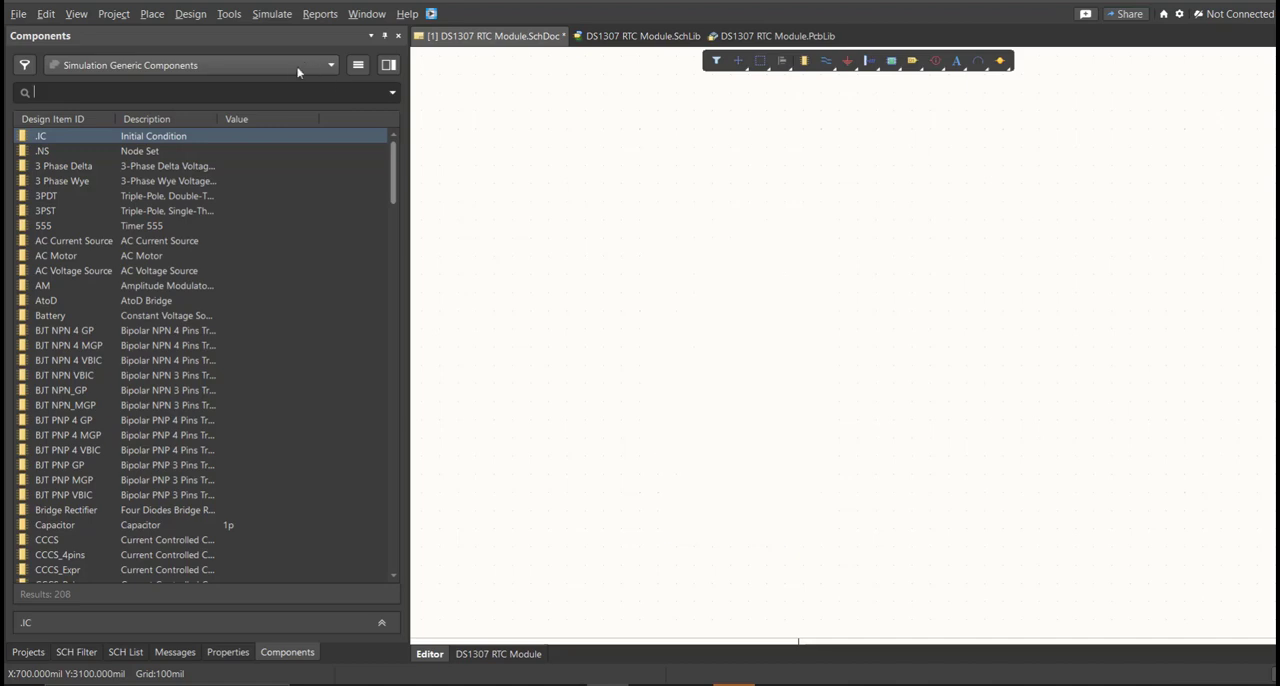
click(248, 70)
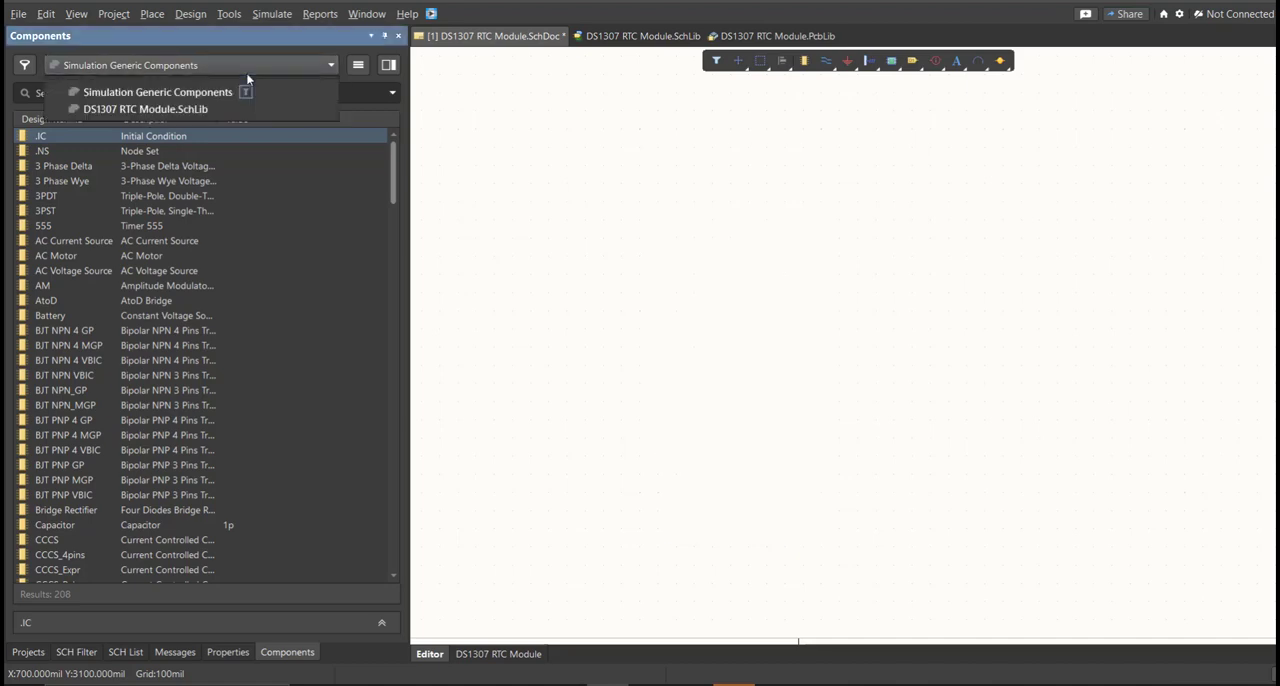
click(149, 109)
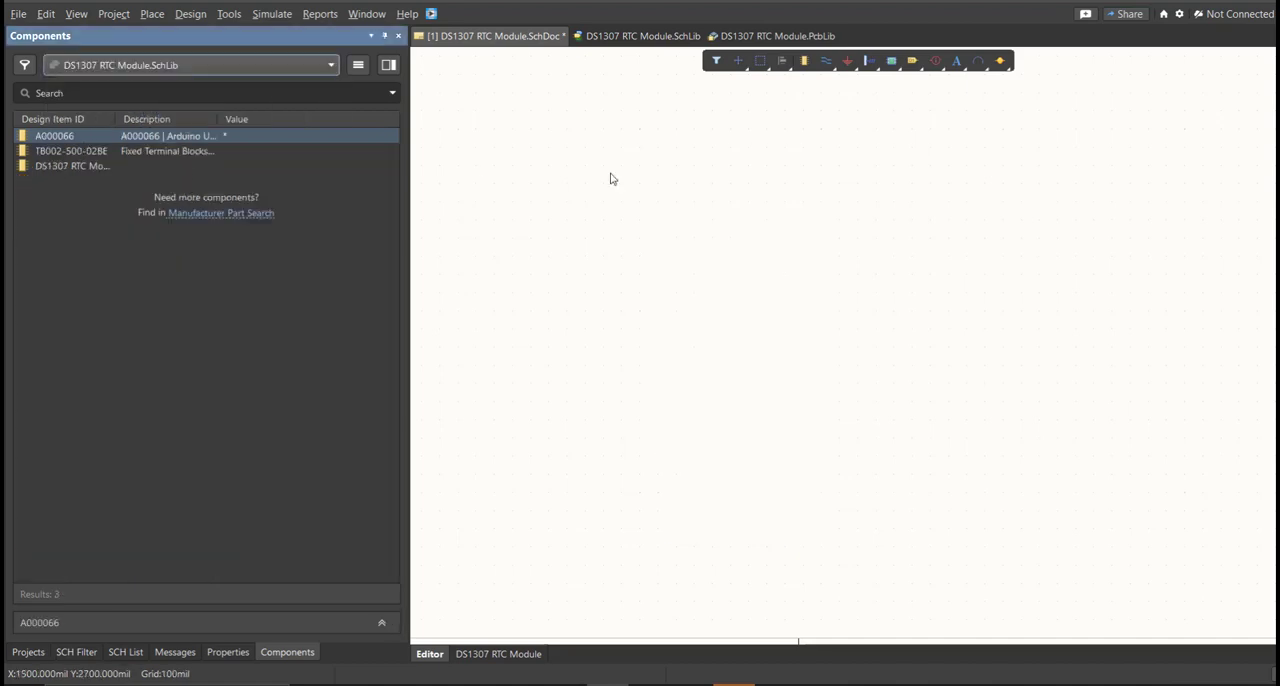
Place the four A000066 Arduino parts in a column on the sheet, with the TB002-500-02BE terminal block and DS1307 RTC Module beside them.
ctrl+scroll(655, 192, down, 4)
right_drag(658, 148, 589, 283)
ctrl+scroll(588, 281, up, 1)
drag(181, 144, 601, 205)
click(600, 285)
click(600, 350)
click(606, 435)
drag(70, 151, 757, 306)
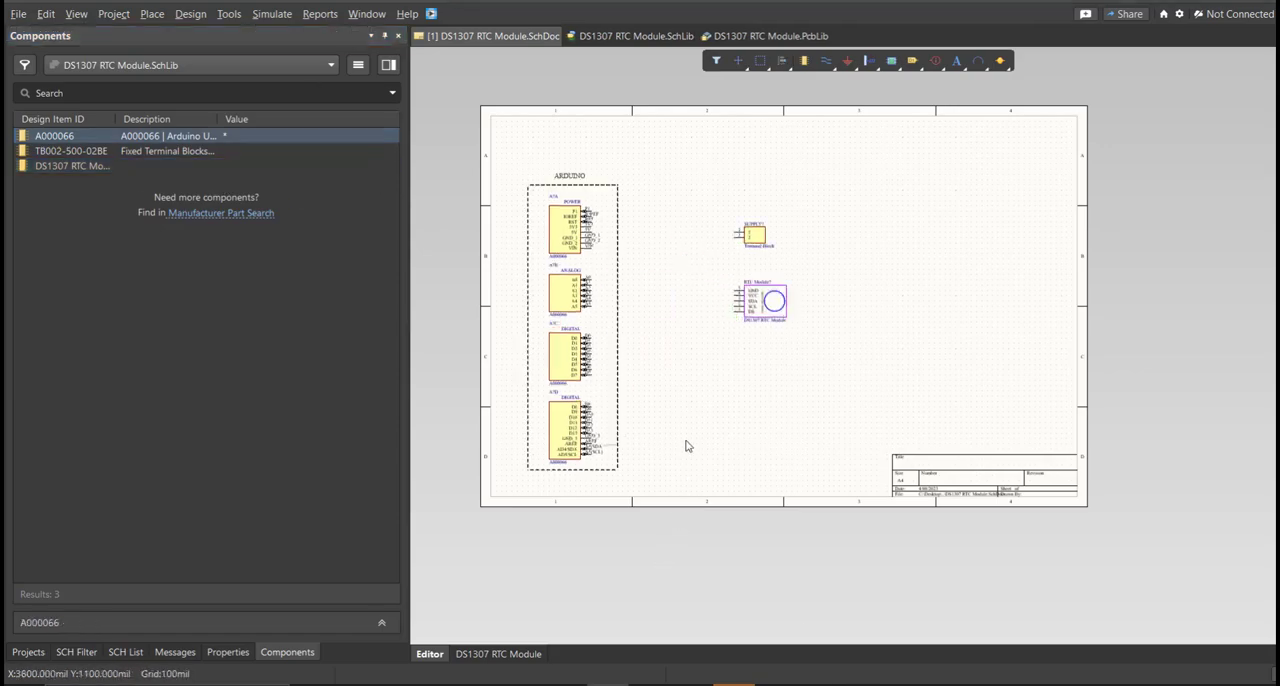
Set the terminal block's designator to SUPPLY.
ctrl+scroll(650, 290, up, 4)
right_drag(646, 286, 647, 316)
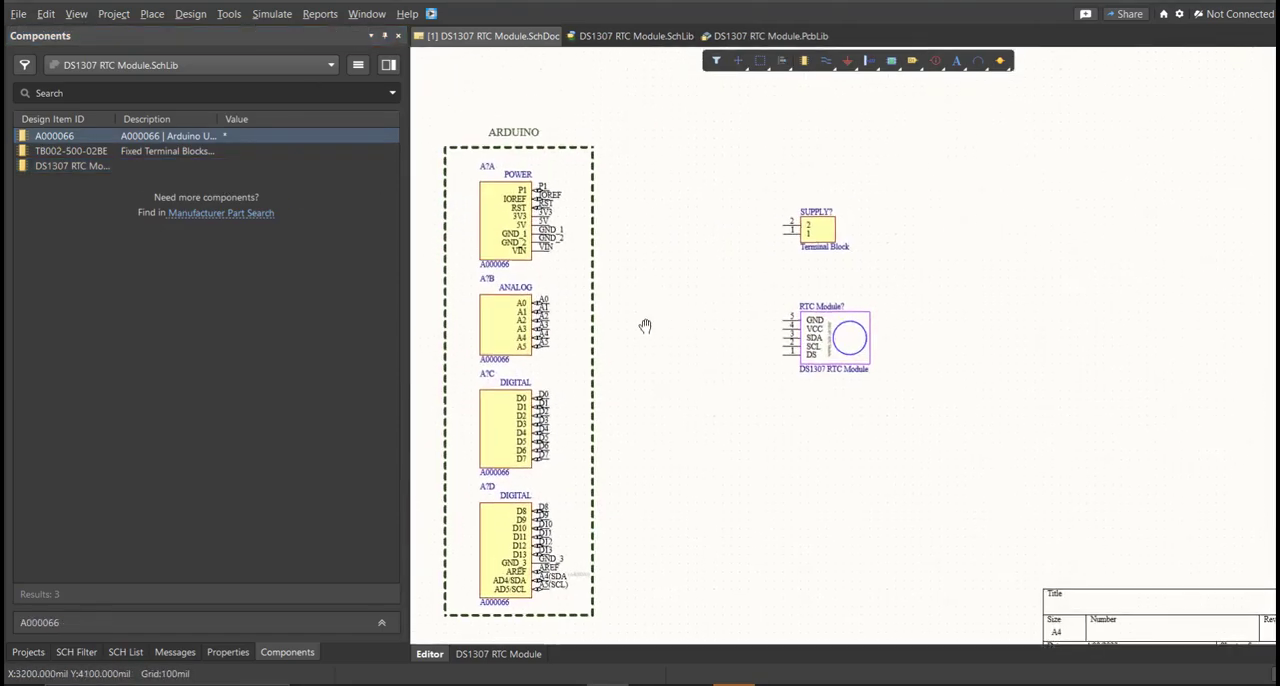
ctrl+scroll(721, 294, up, 2)
right_drag(723, 376, 764, 366)
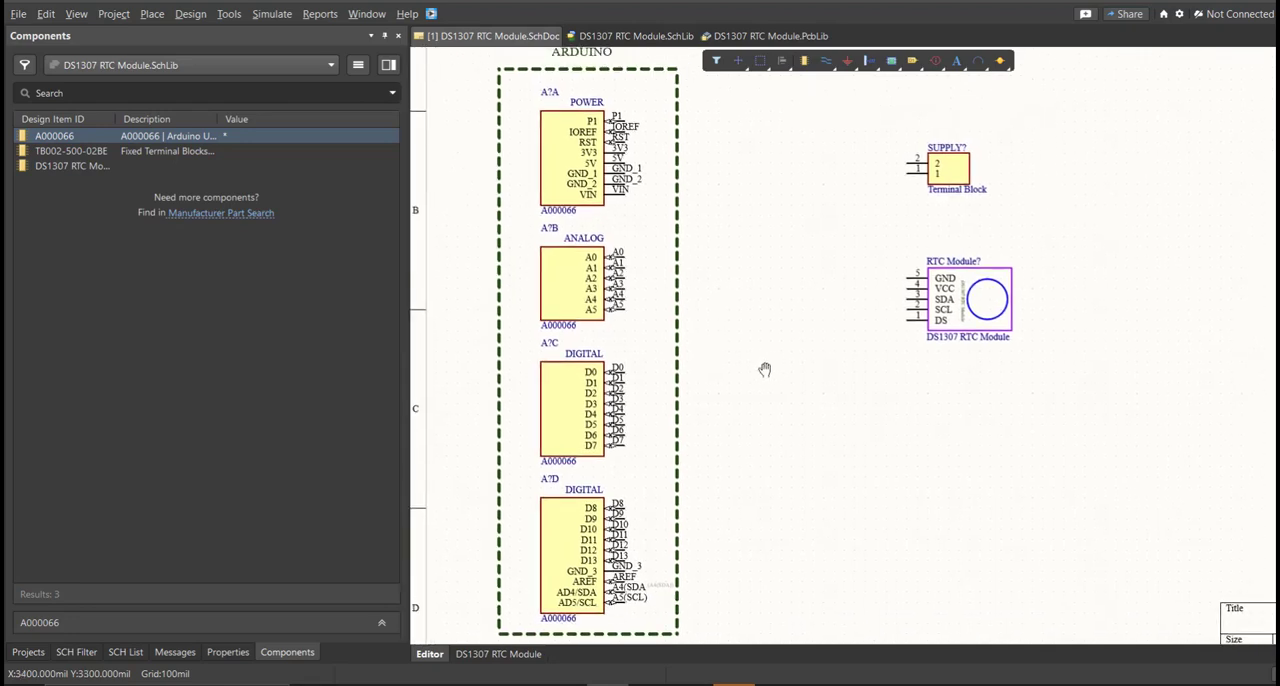
double_click(945, 168)
click(237, 177)
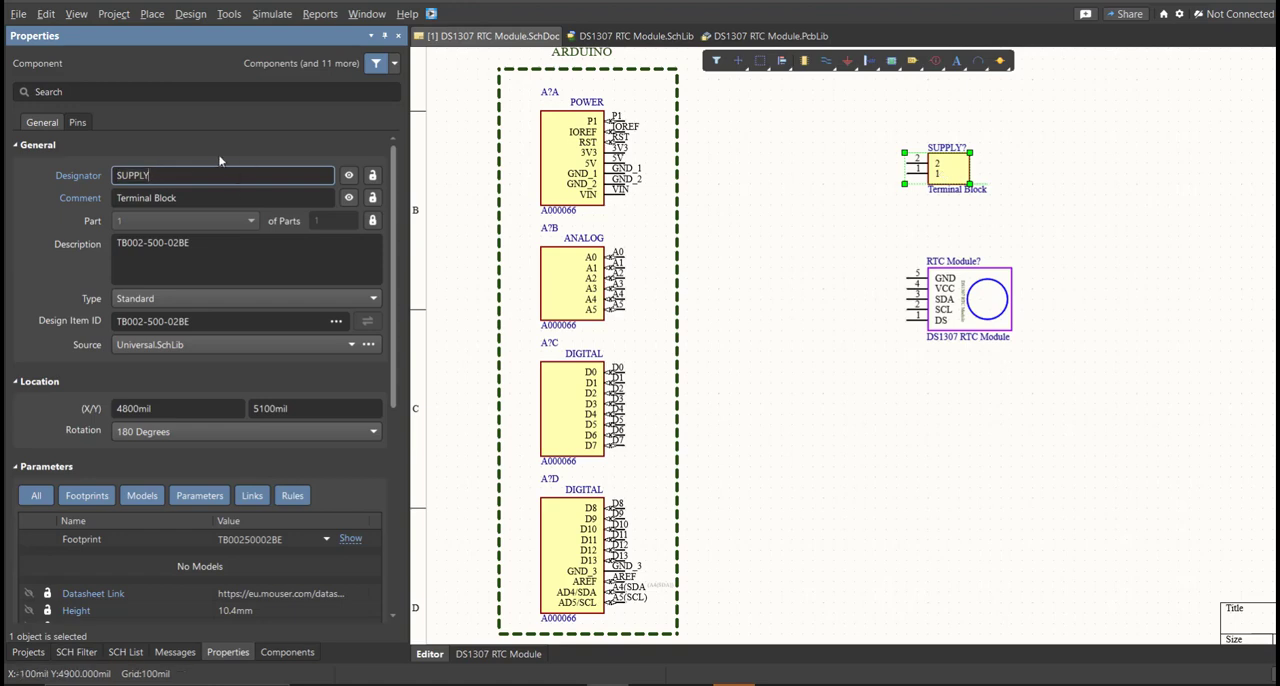
key(Return)
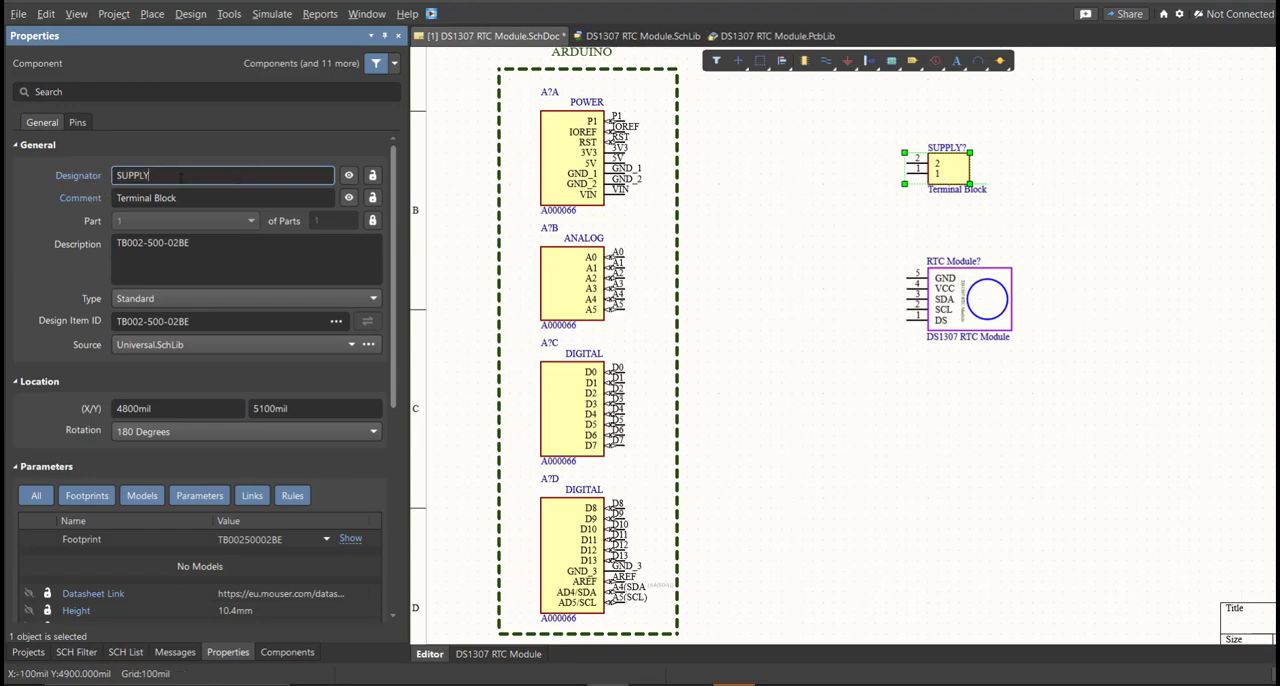
Annotate the schematic's unnumbered designators as A1 and RTC Module1, and execute the engineering change order.
click(229, 14)
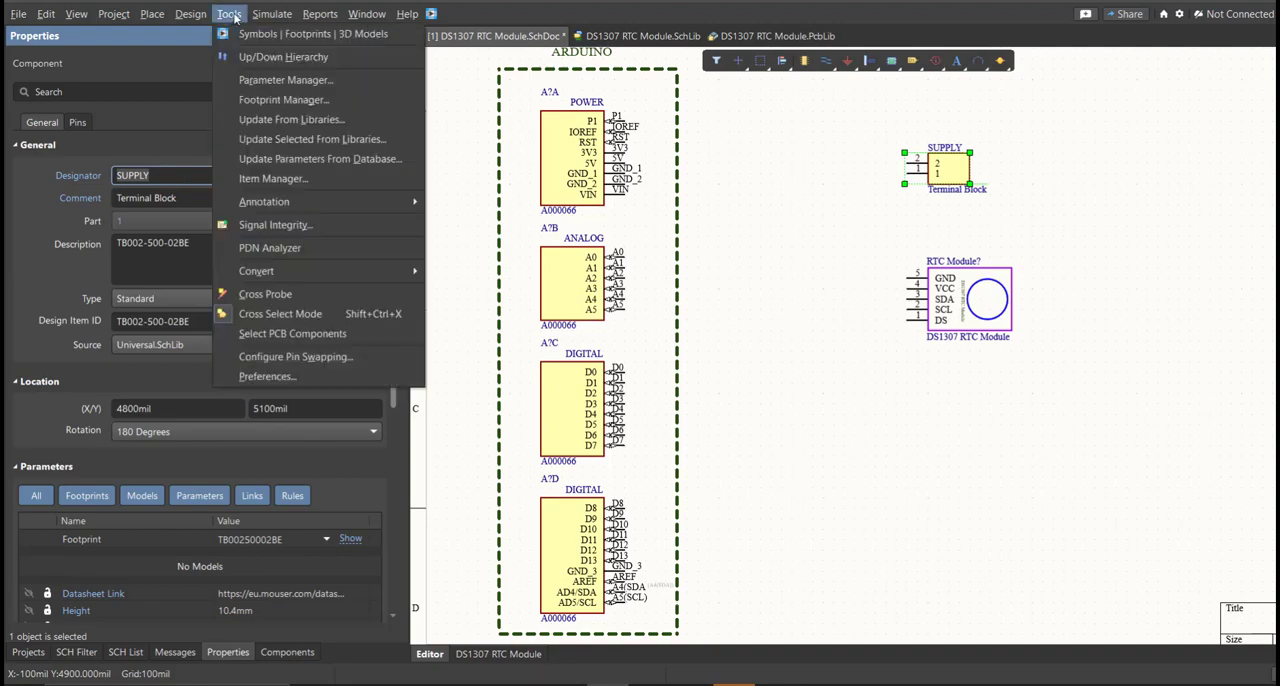
mouse_move(380, 201)
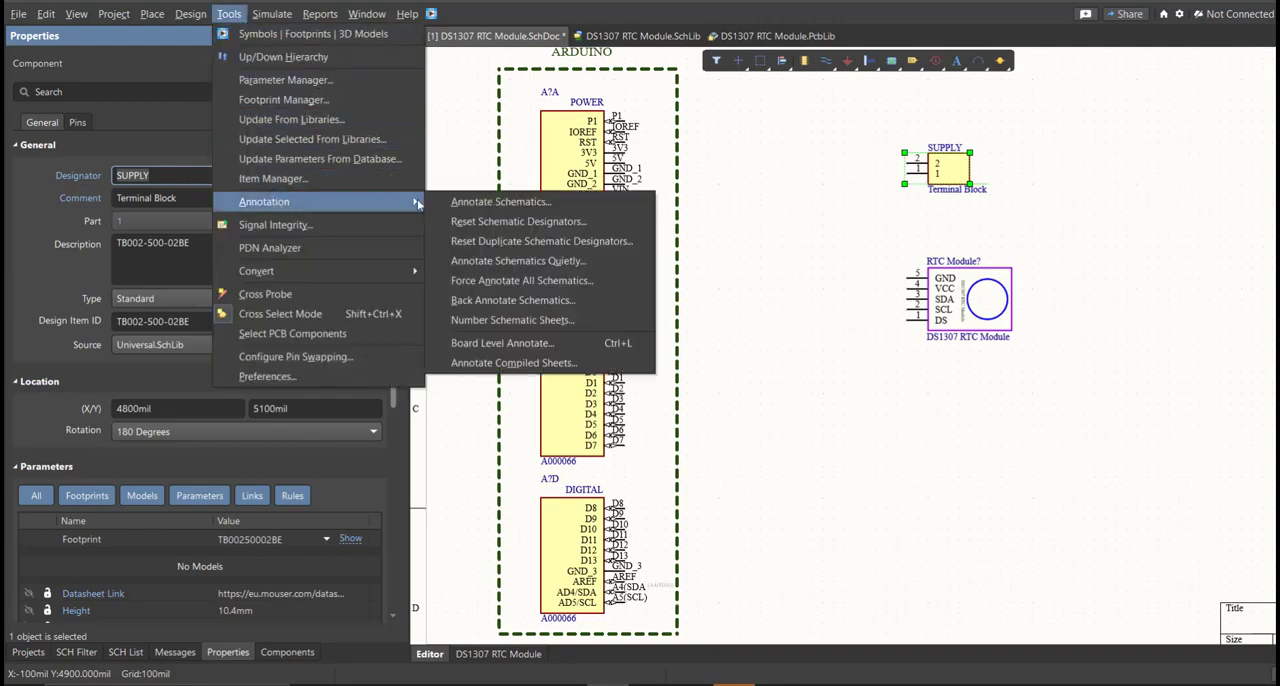
click(500, 202)
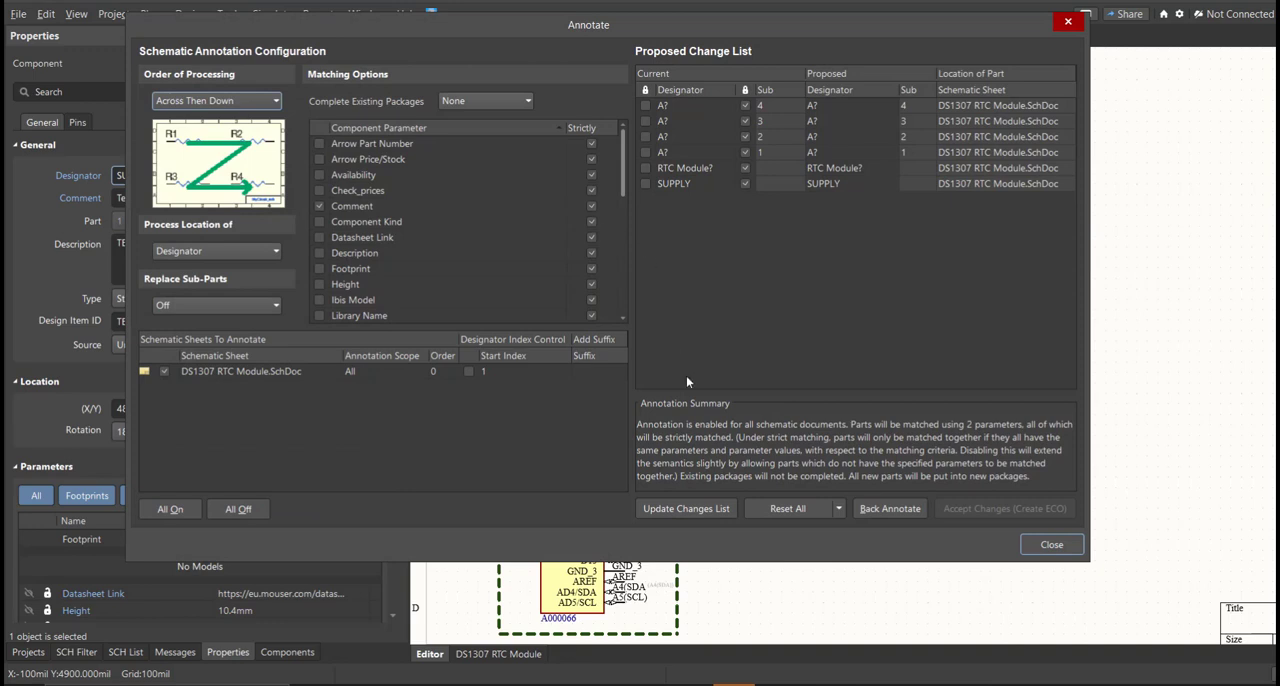
click(687, 509)
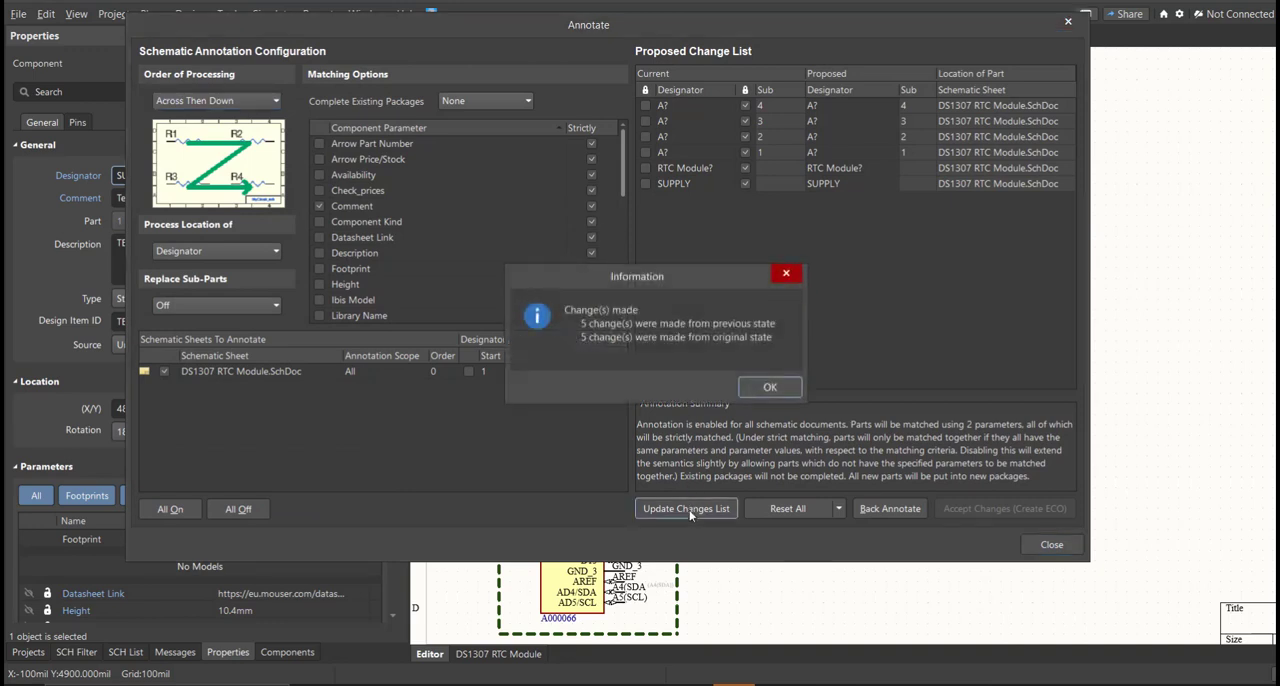
click(766, 390)
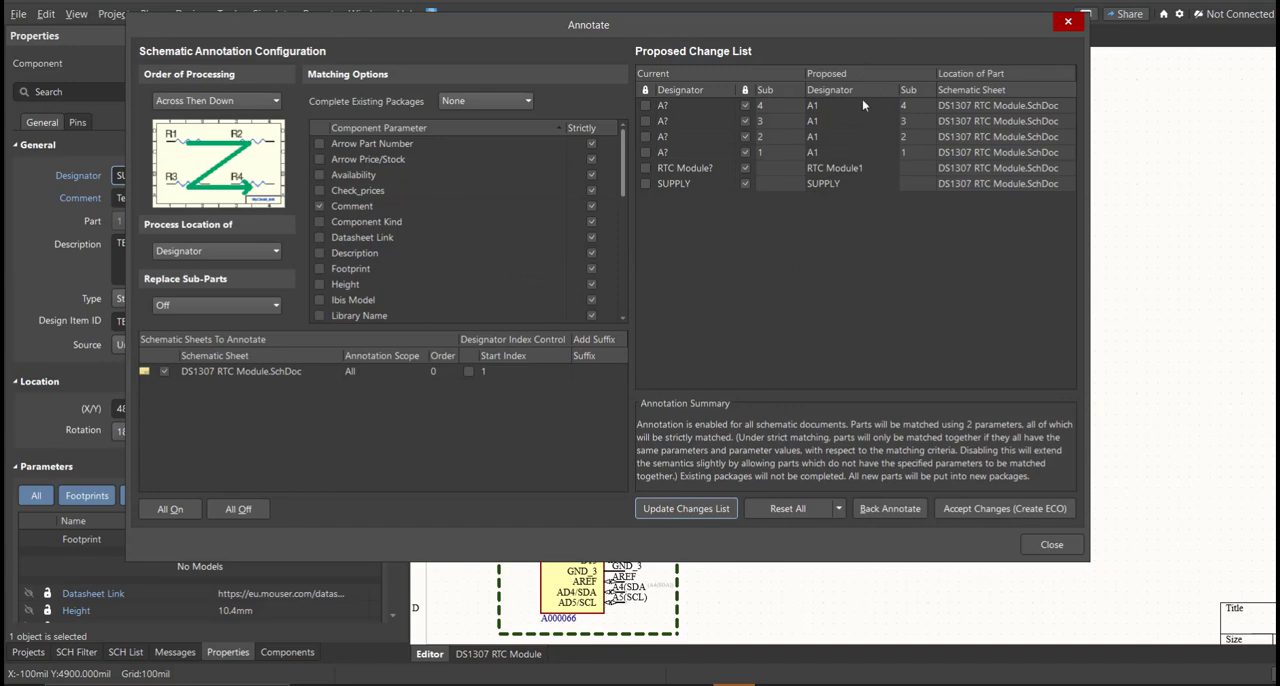
click(954, 508)
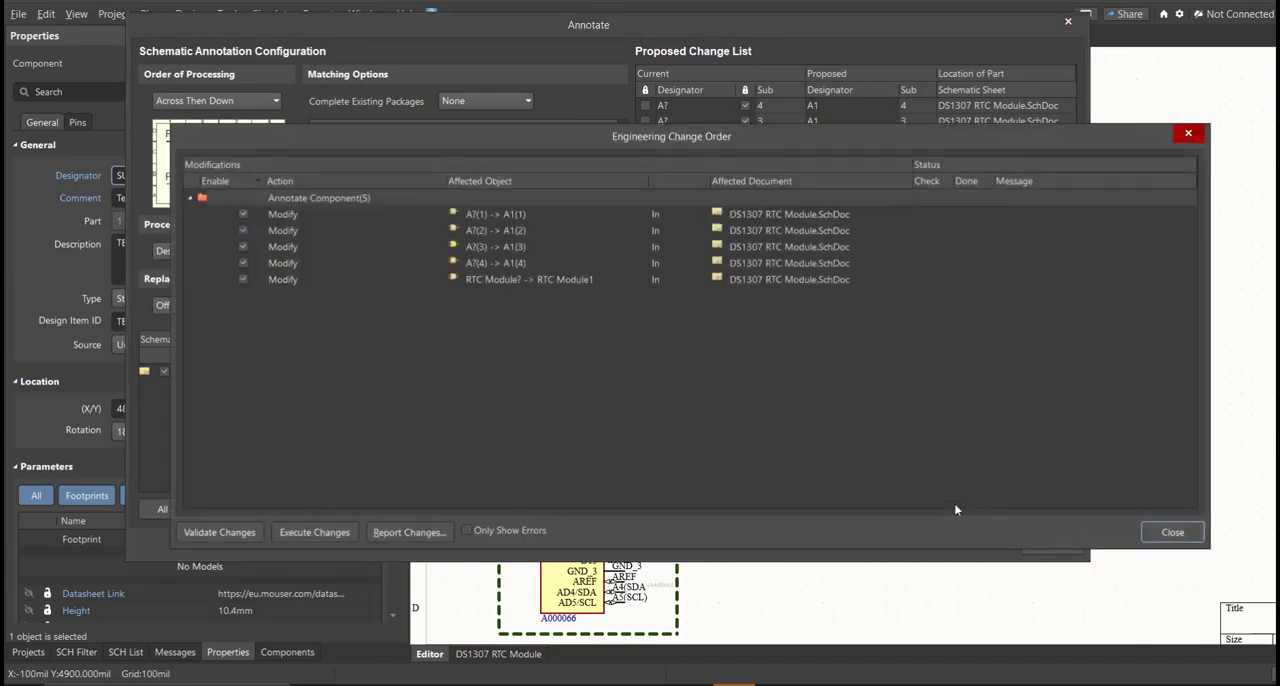
click(314, 532)
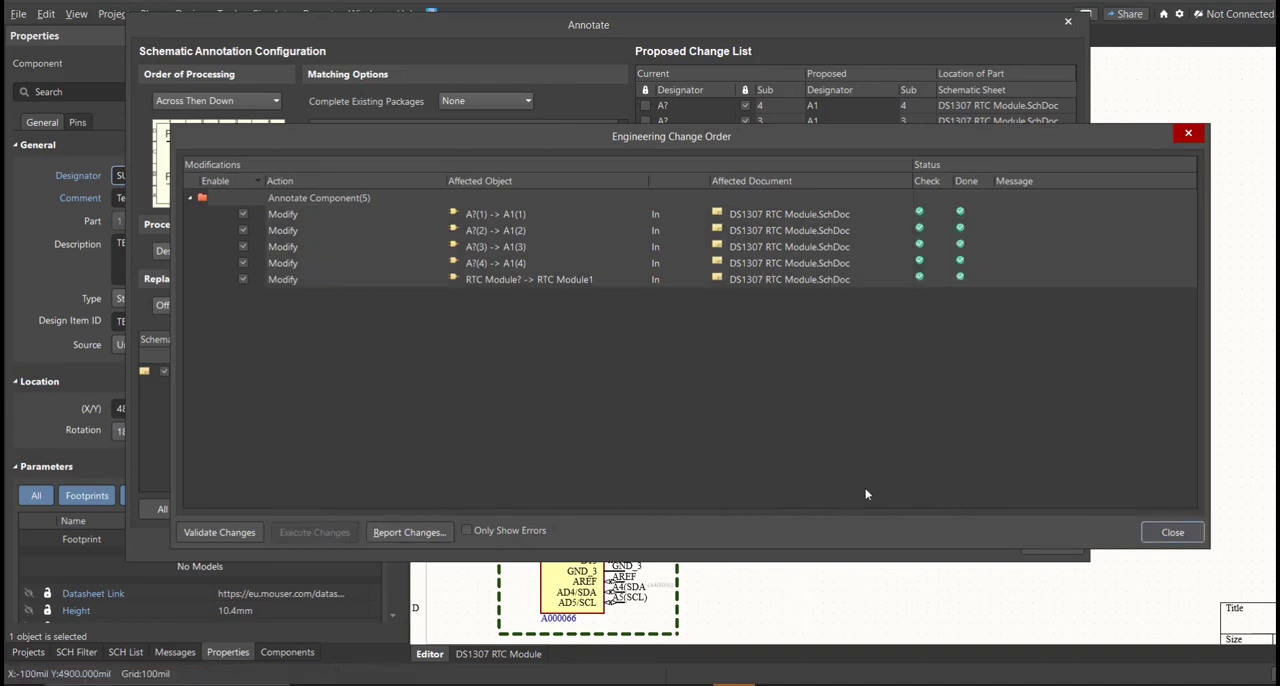
click(1165, 532)
click(1051, 544)
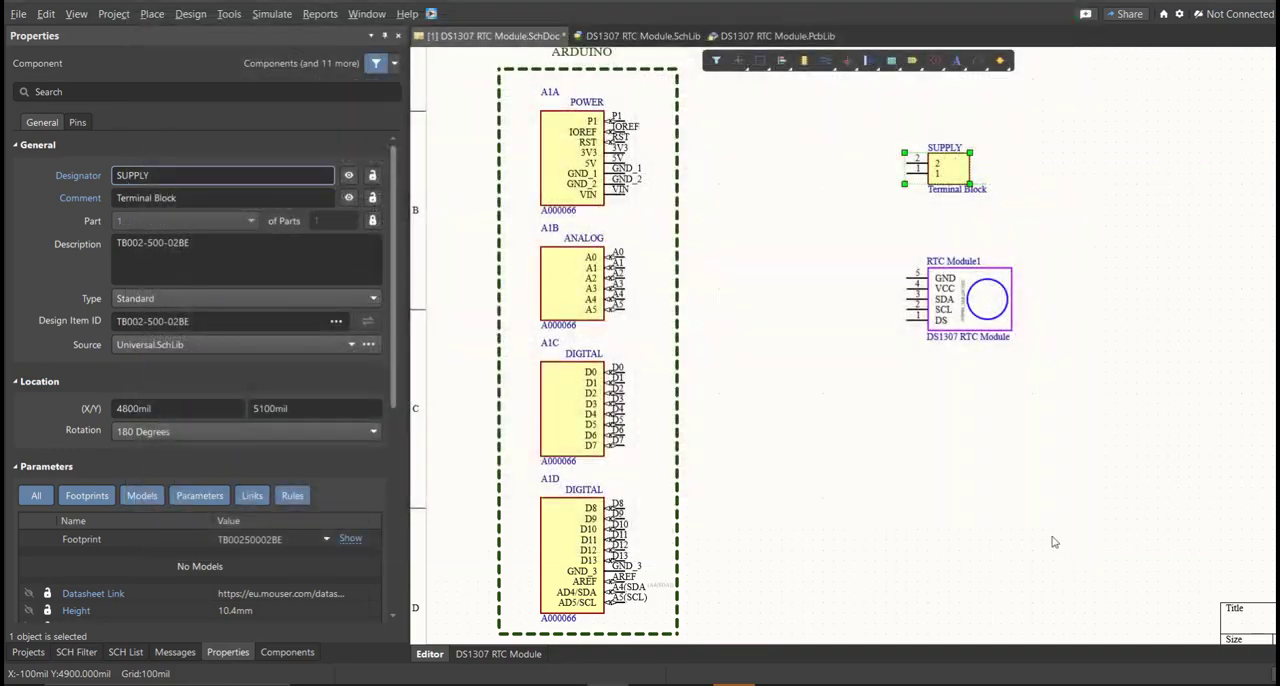
Wire pin 2 of the SUPPLY terminal block to the 5V pin of the Arduino POWER part.
ctrl+scroll(511, 152, up, 2)
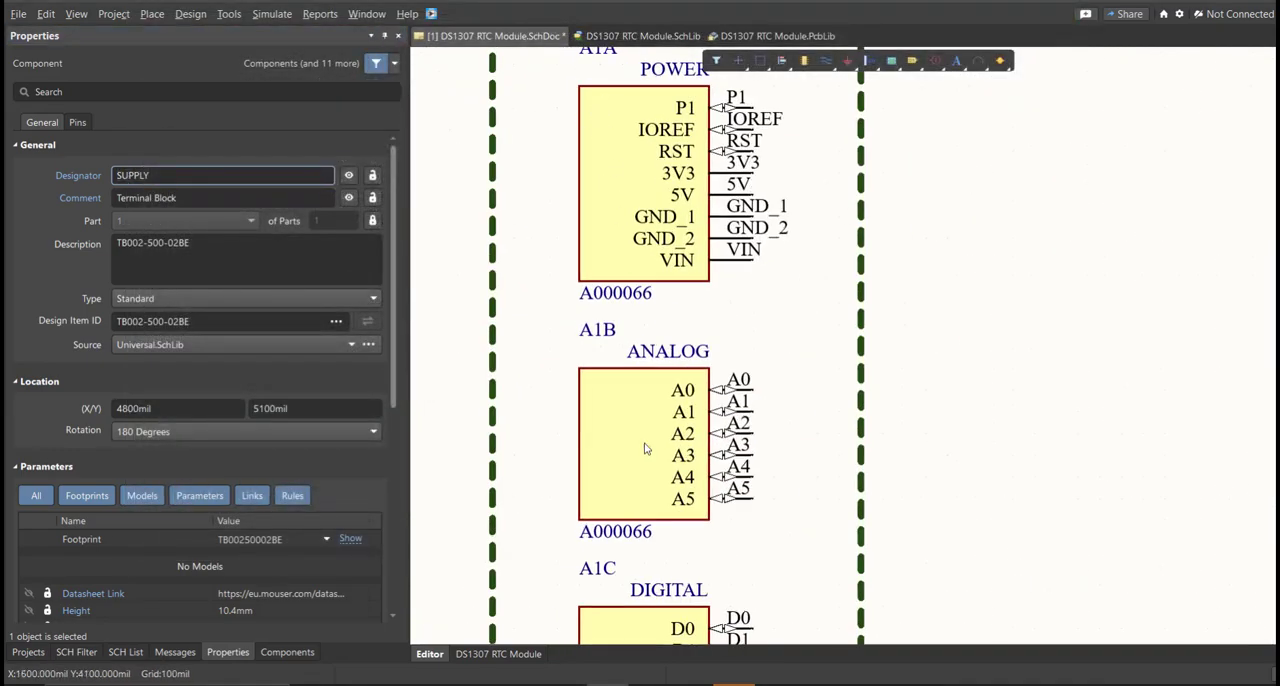
right_drag(646, 449, 606, 209)
ctrl+scroll(604, 205, down, 3)
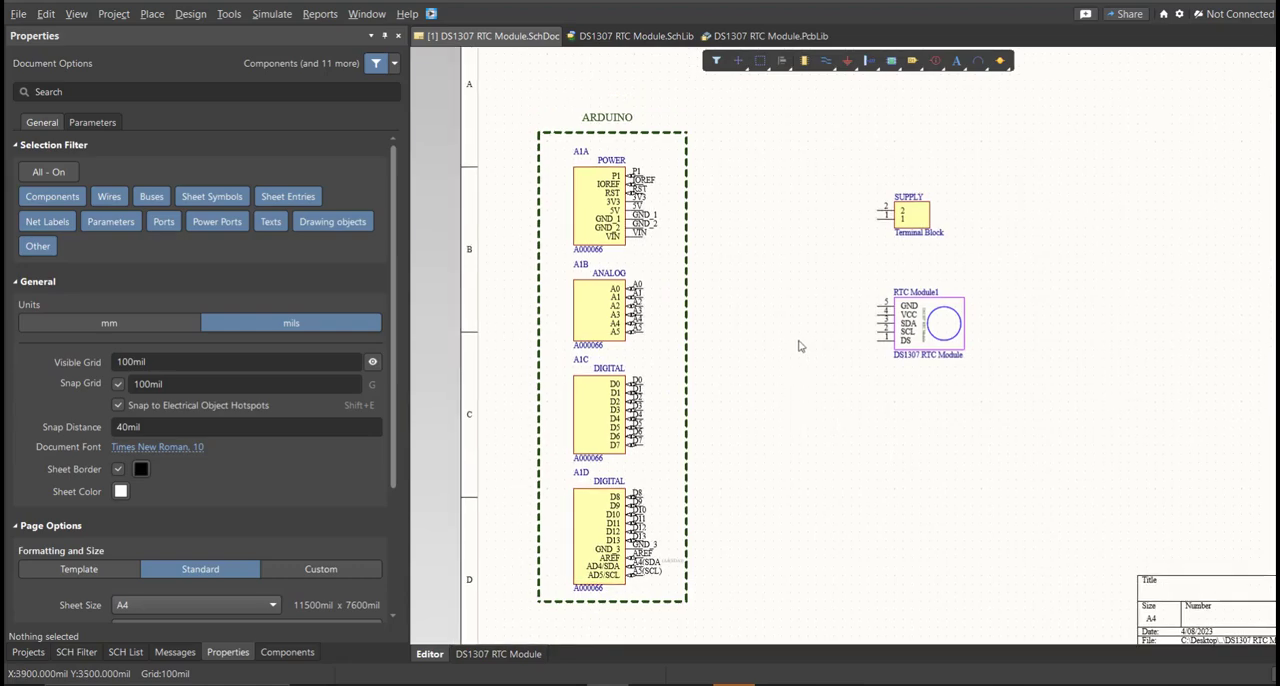
ctrl+scroll(808, 253, up, 3)
right_drag(808, 253, 923, 371)
ctrl+scroll(926, 368, up, 1)
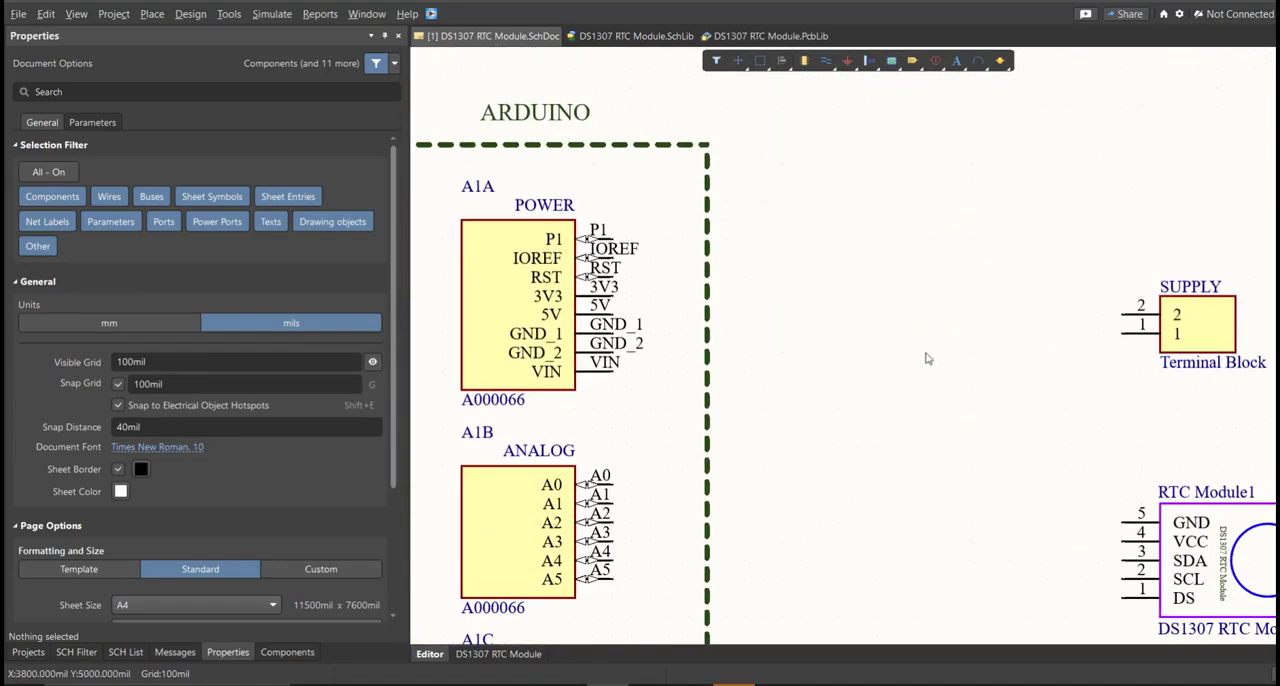
click(152, 14)
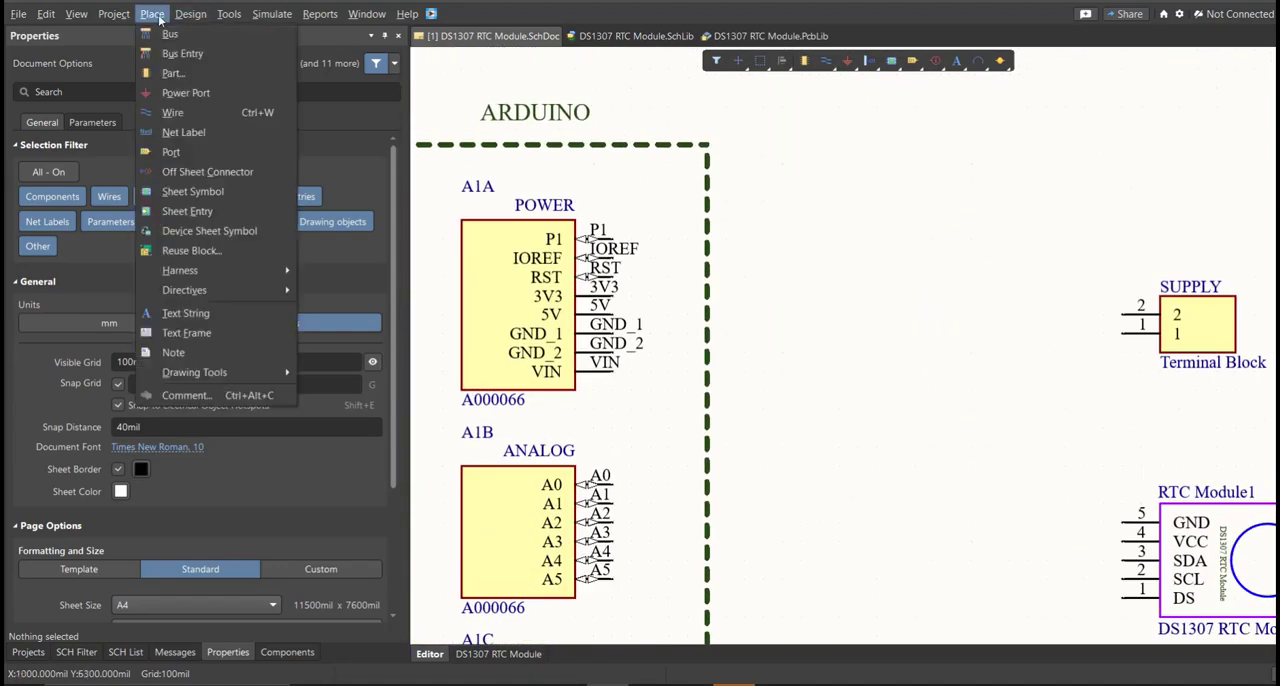
click(184, 113)
click(1121, 316)
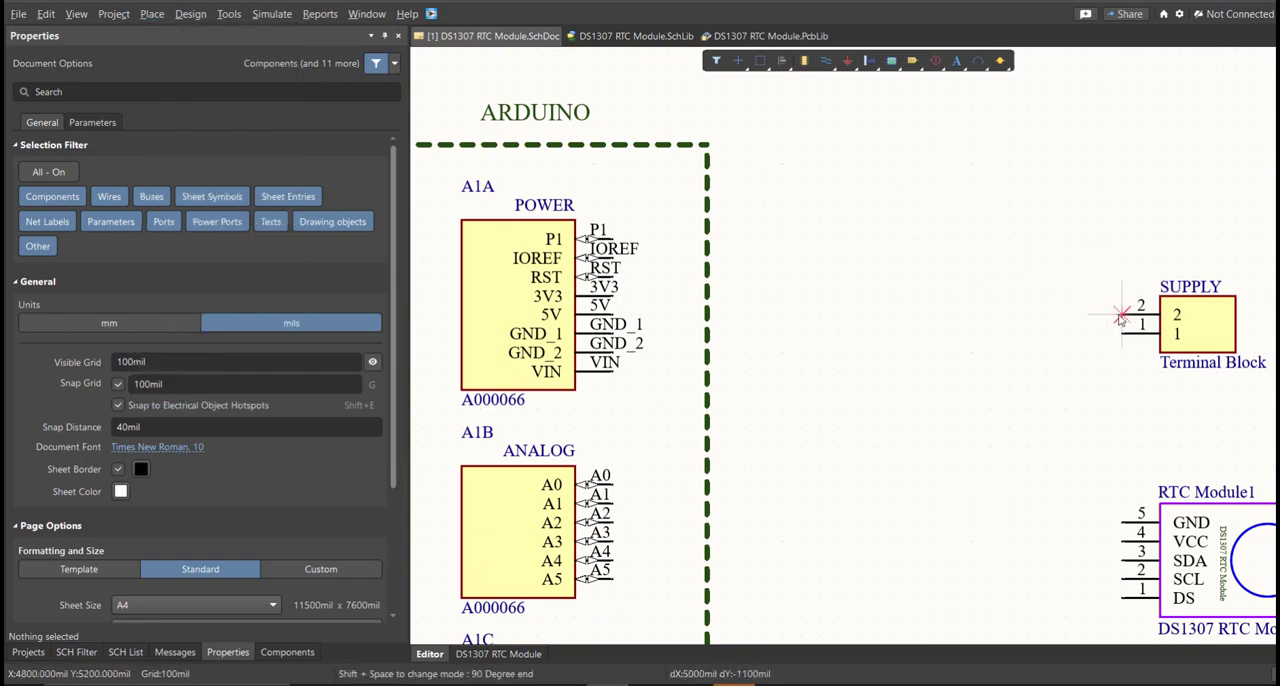
click(614, 316)
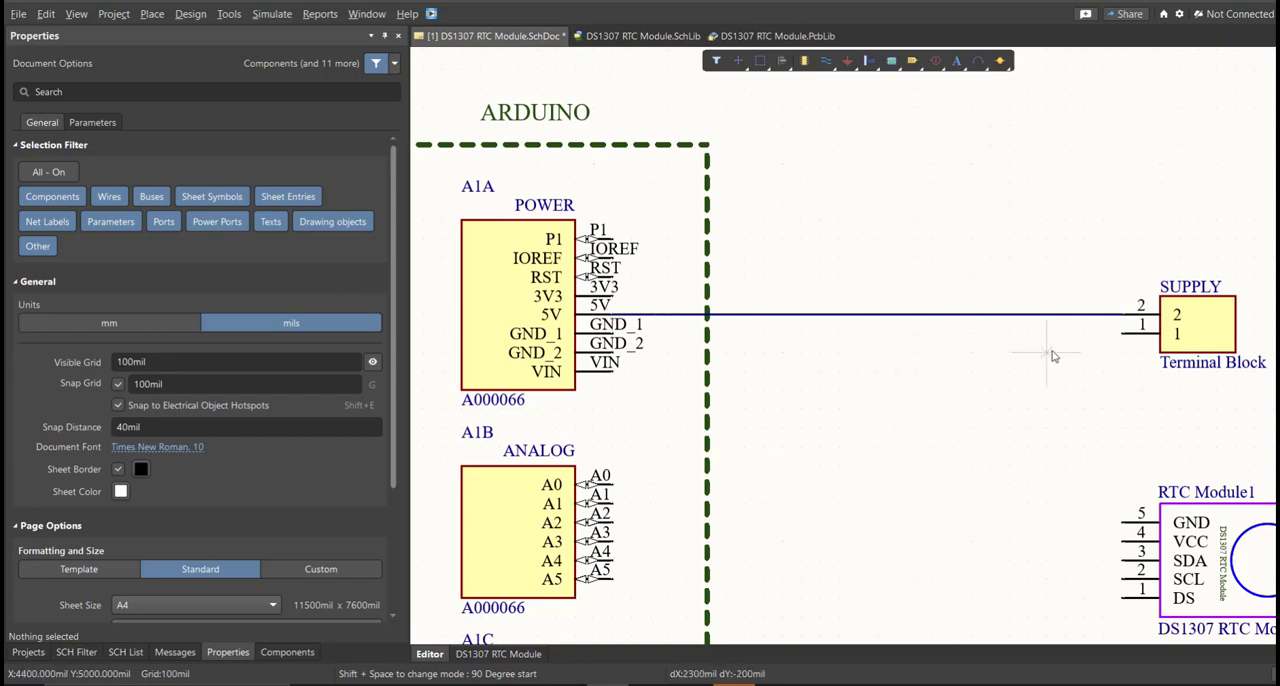
Wire SUPPLY pin 1 to the Arduino's GND_1 pin, and connect the RTC module's GND and VCC pins to the GND_1 and 5V wires.
click(1121, 334)
click(614, 334)
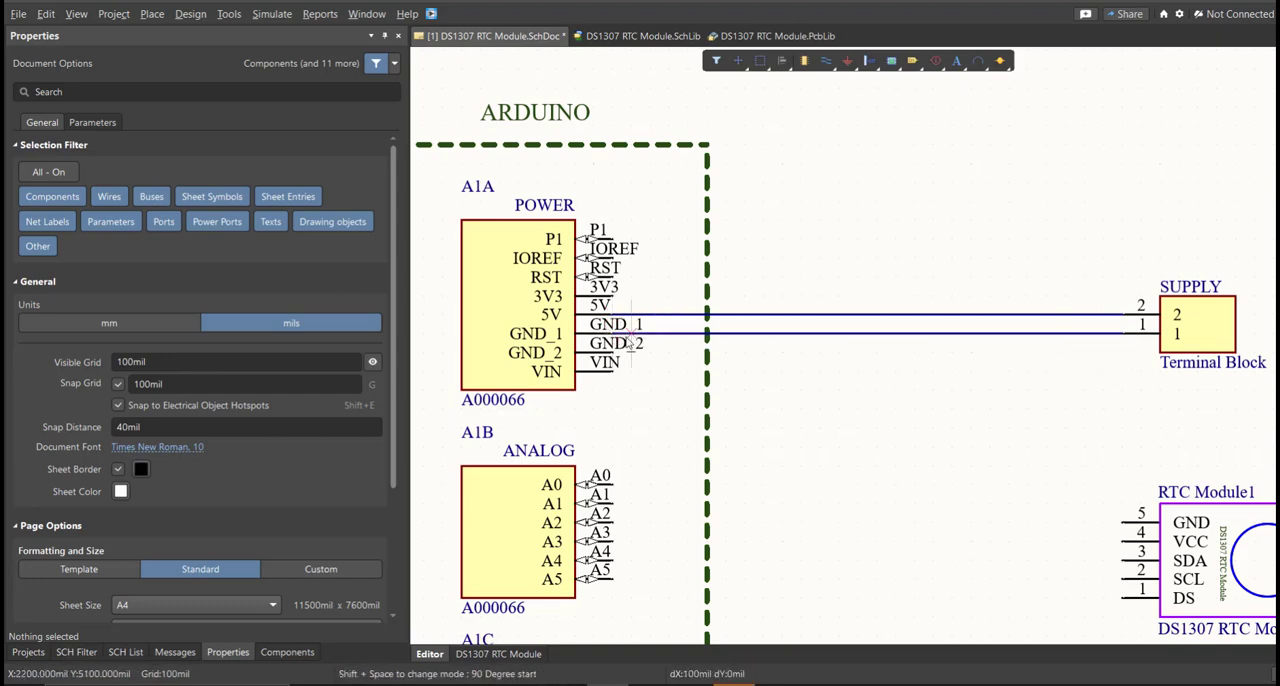
click(970, 334)
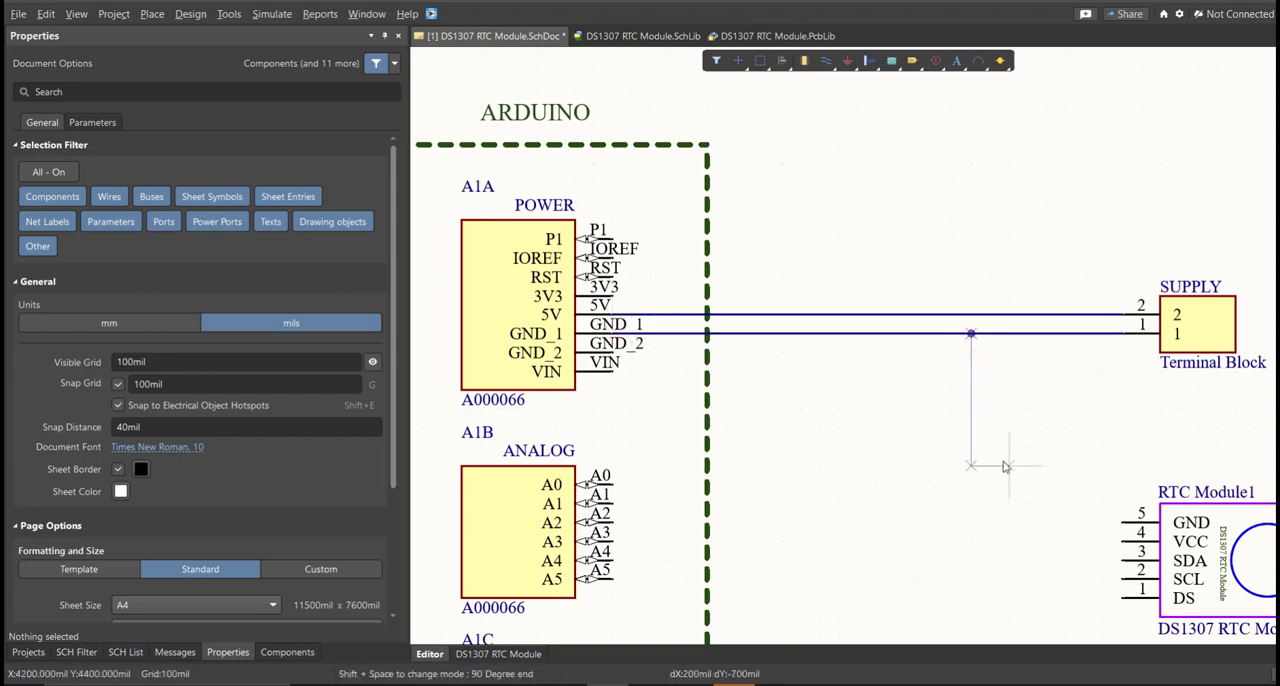
click(1121, 521)
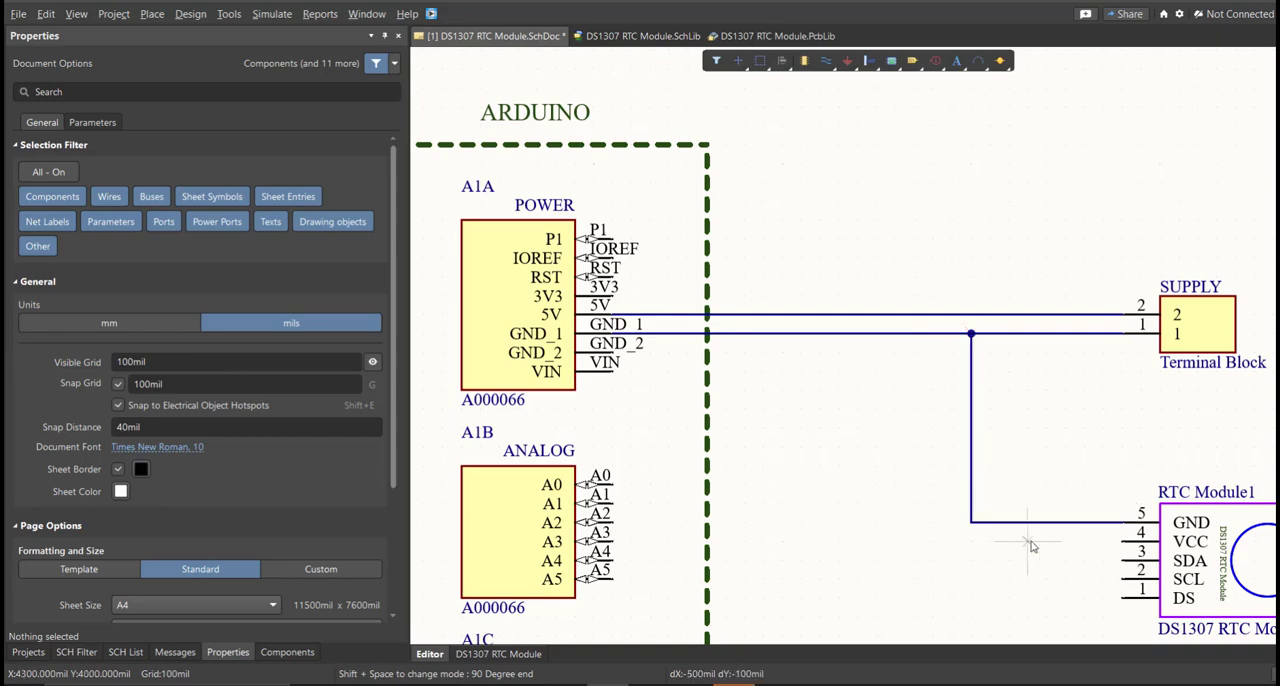
click(1121, 540)
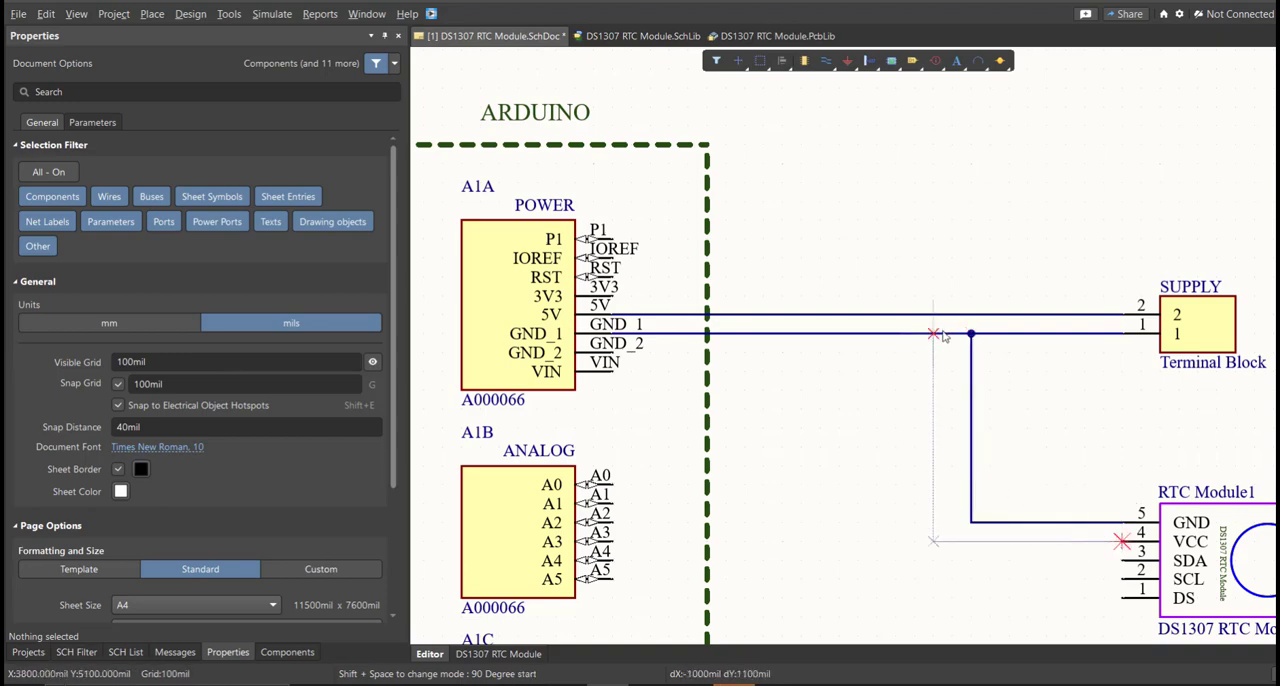
click(951, 316)
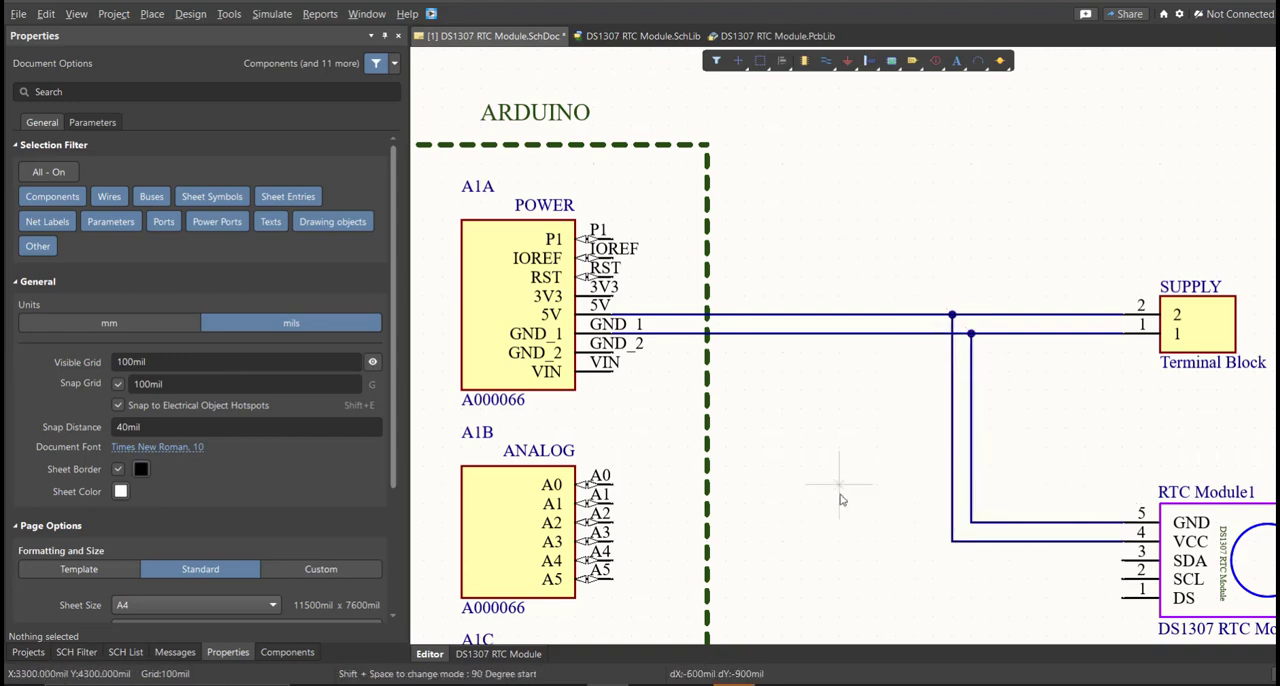
Wire the RTC module's SDA pin to Arduino analog pin A4 and its SCL pin to A5.
click(1121, 560)
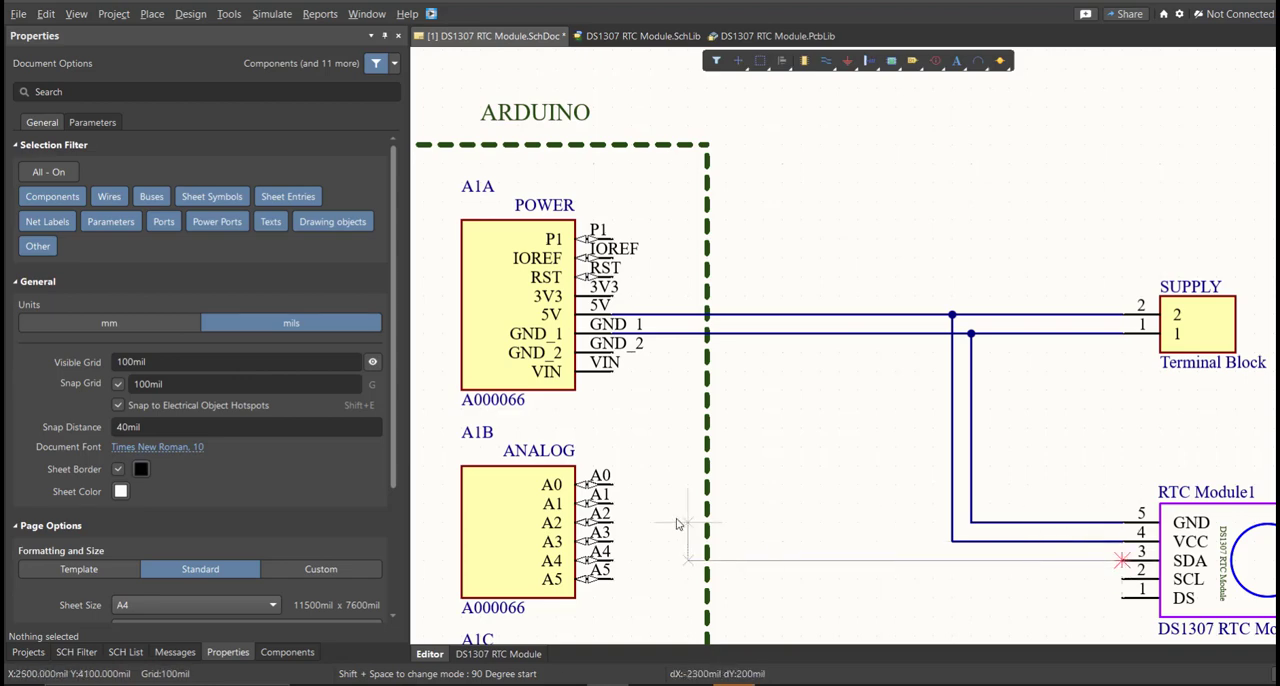
click(614, 561)
click(1121, 579)
click(613, 581)
right_click(614, 583)
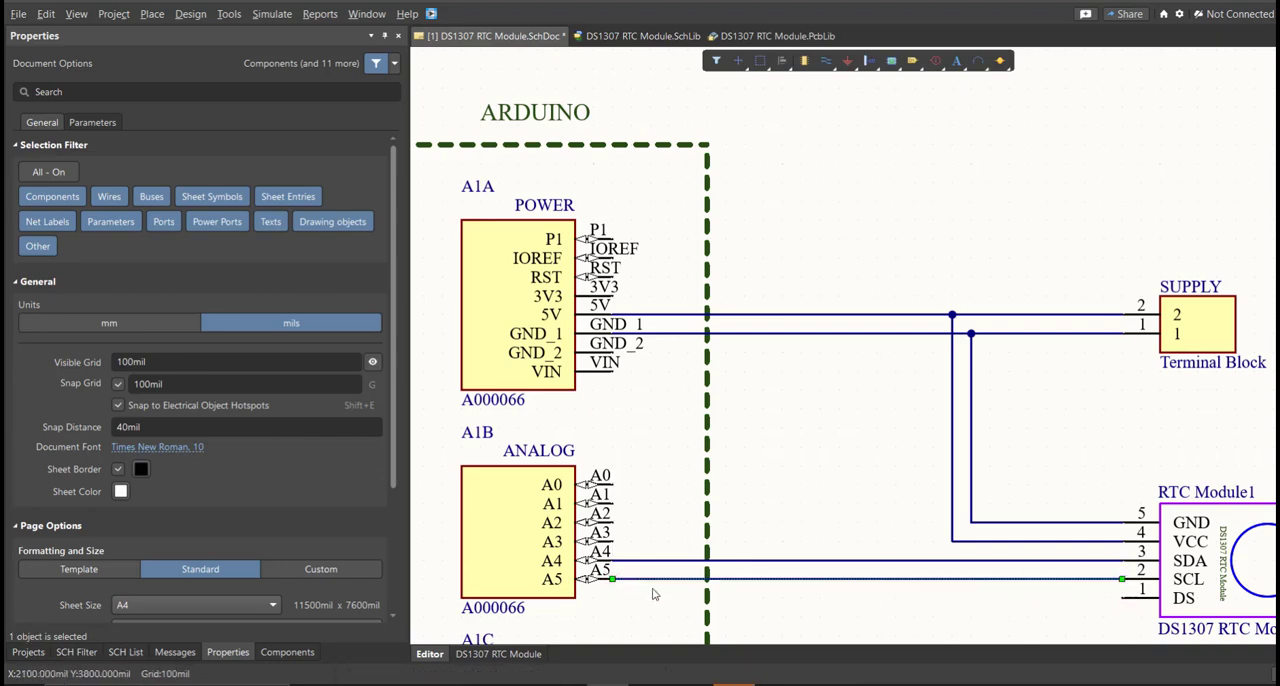
Set the schematic document's units to mm.
middle_drag(938, 582, 928, 491)
ctrl+scroll(928, 491, down, 8)
right_drag(963, 546, 792, 394)
ctrl+scroll(792, 394, down, 2)
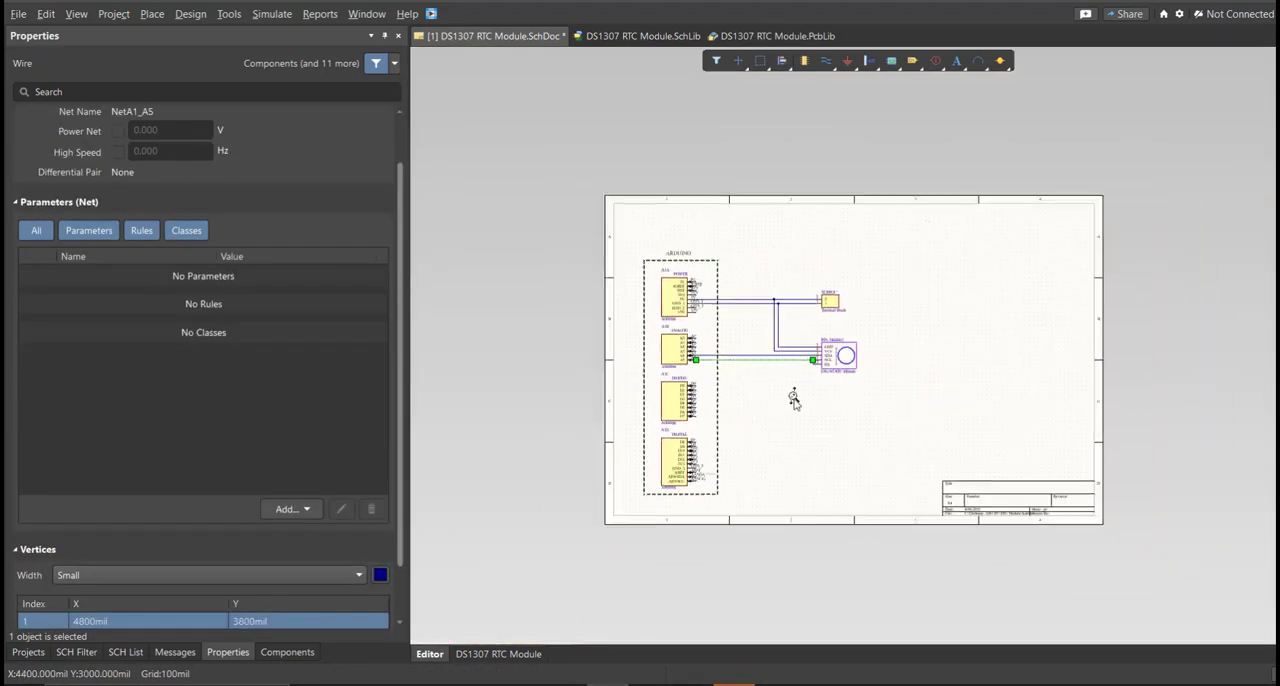
click(774, 370)
ctrl+scroll(729, 337, up, 3)
ctrl+scroll(729, 337, up, 1)
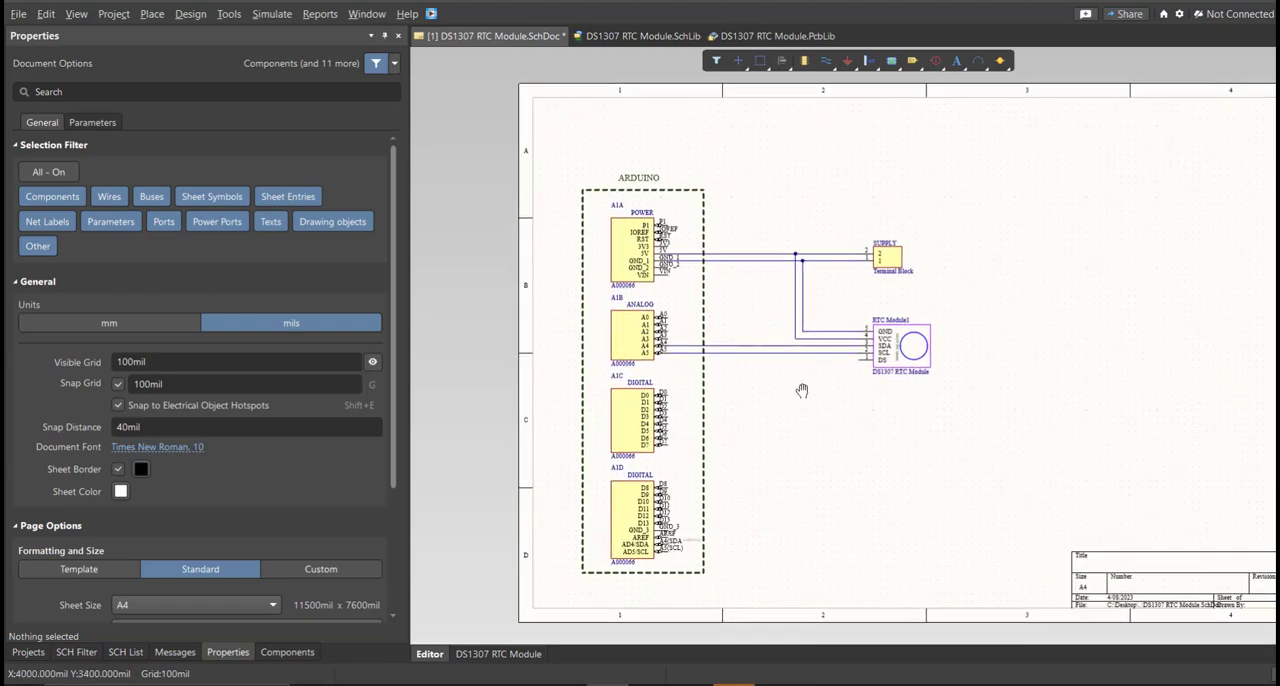
click(237, 655)
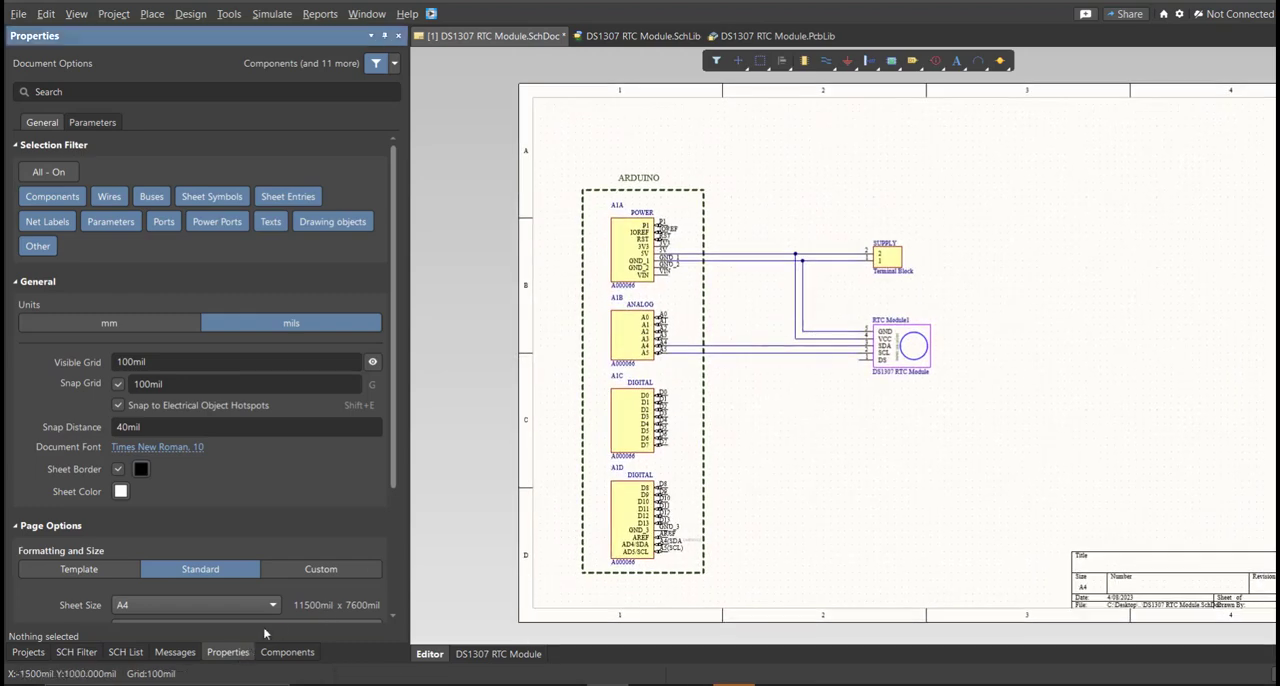
click(155, 328)
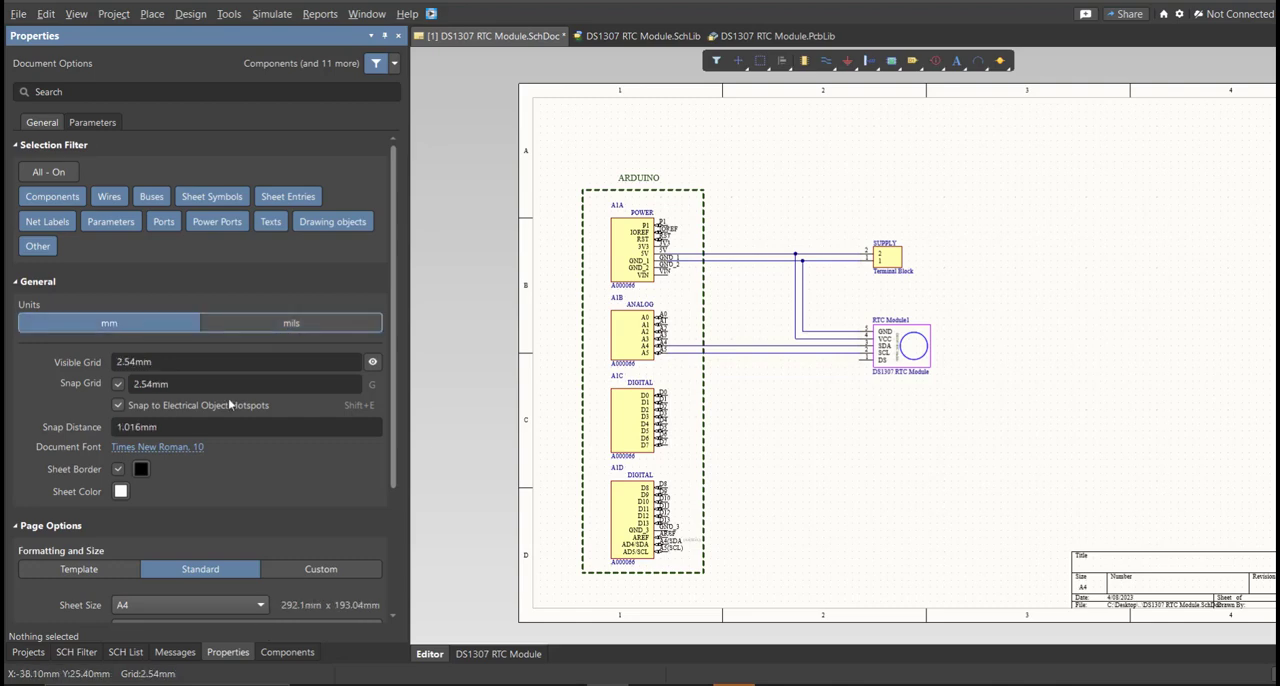
Give the sheet a custom size of 200 mm wide by 200 mm high with 4 horizontal zones.
scroll(220, 398, down, 2)
click(298, 485)
scroll(279, 455, down, 1)
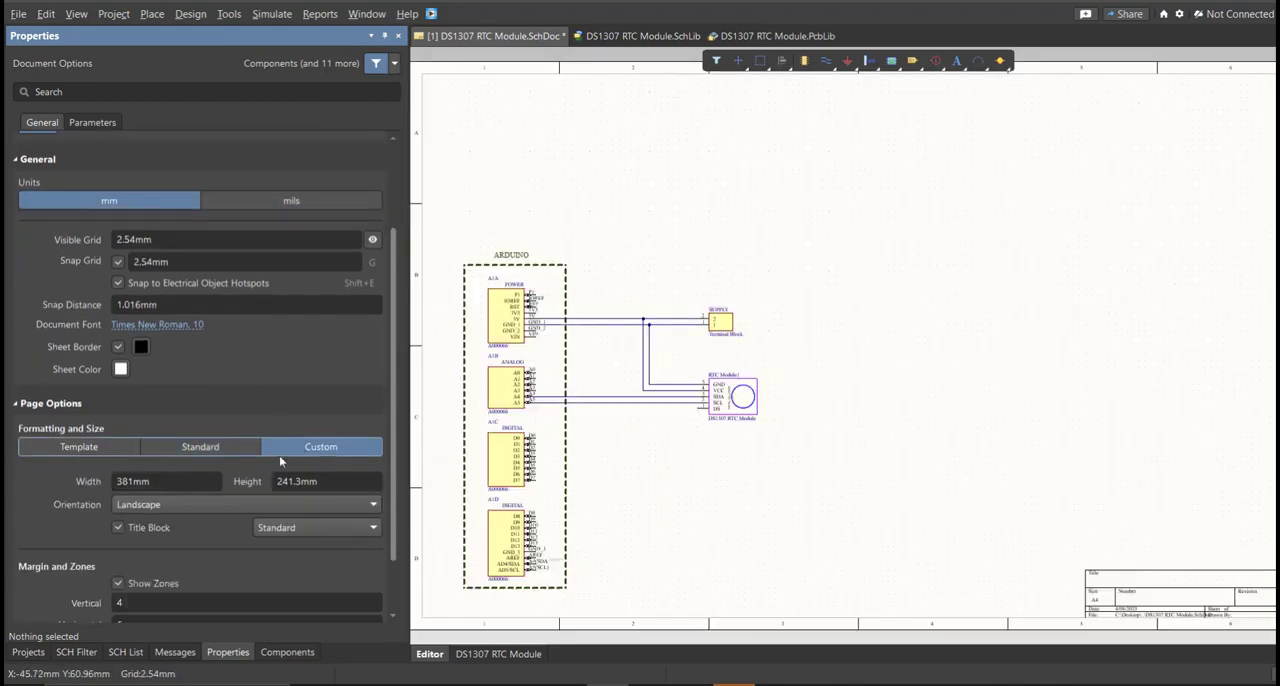
click(200, 482)
text(200)
key(Tab)
text(200)
key(Return)
scroll(217, 560, down, 2)
click(163, 555)
text(4)
click(651, 513)
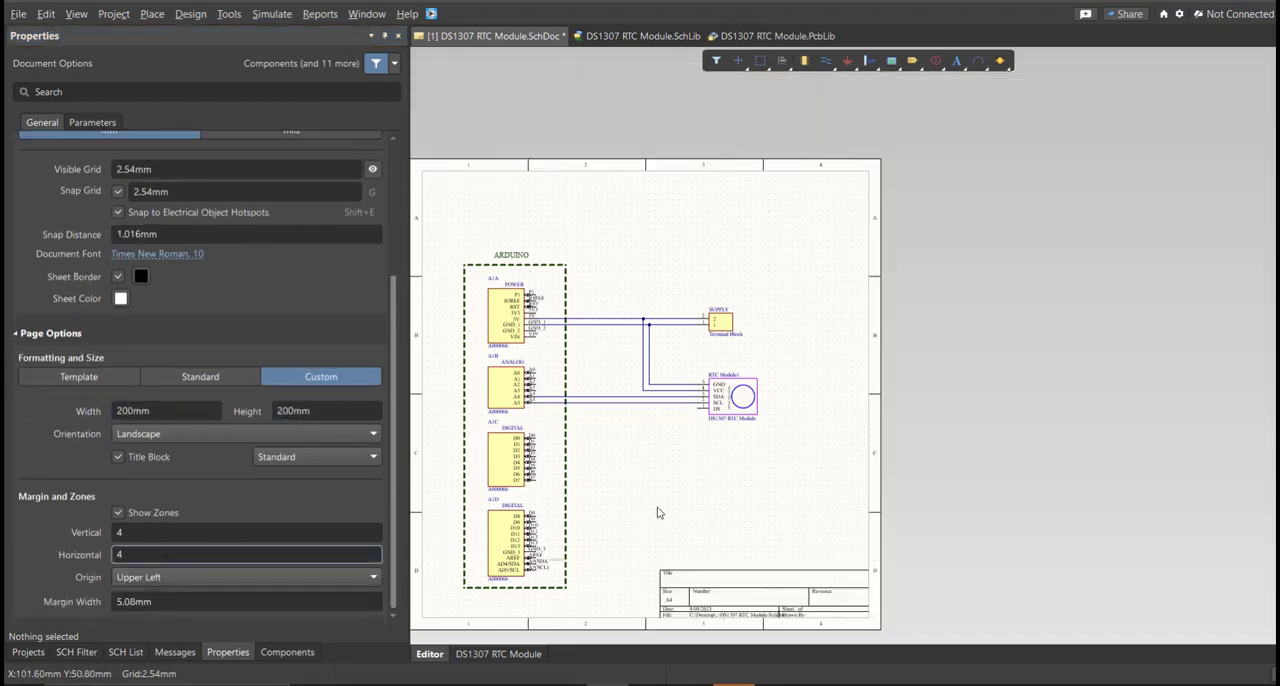
Move the entire circuit up and to the right so it sits centrally in the upper part of the resized sheet.
right_drag(677, 512, 721, 496)
key(ctrl+a)
key(m)
key(s)
click(743, 396)
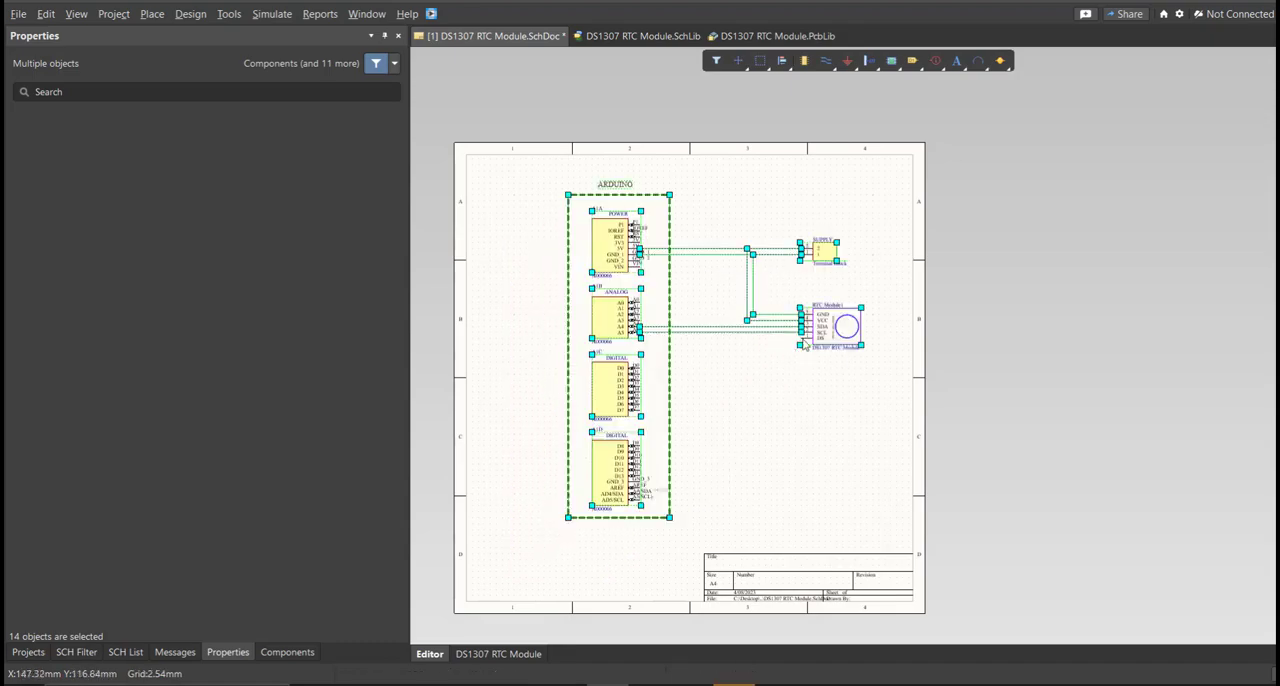
click(803, 342)
click(773, 350)
middle_drag(773, 350, 786, 334)
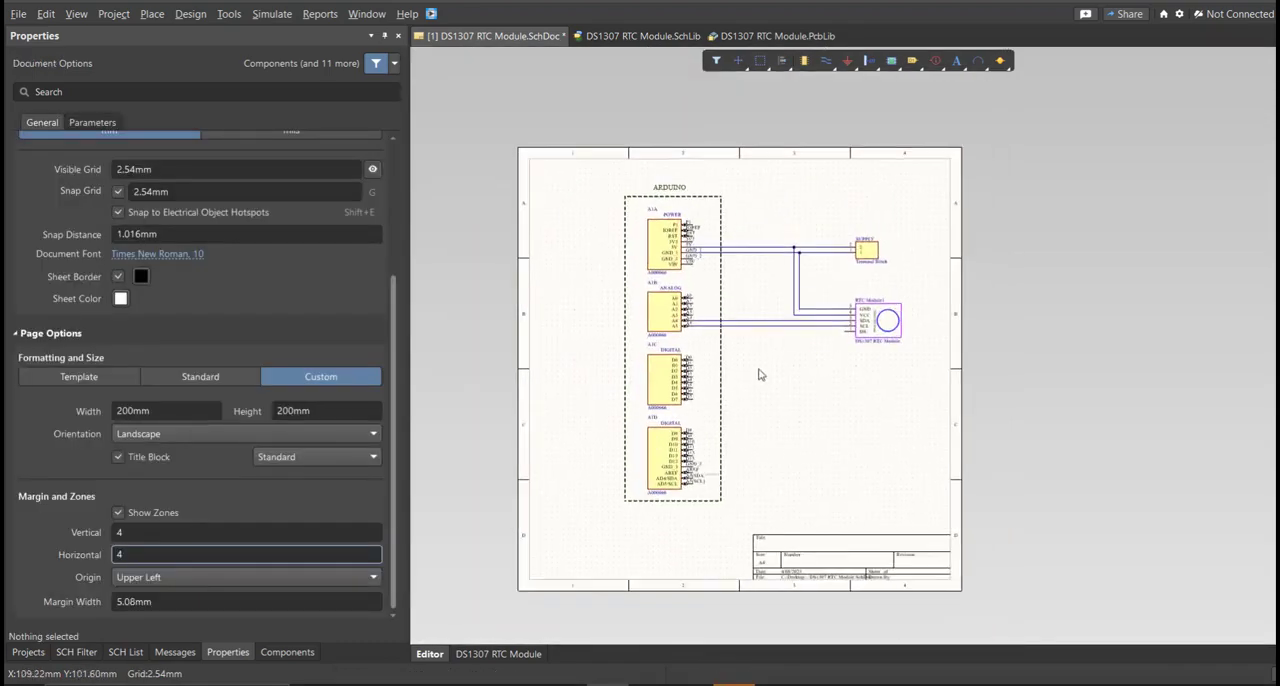
Nudge the entire circuit slightly down and left on the sheet, and save the schematic.
key(ctrl+a)
key(m)
key(s)
click(692, 401)
click(687, 413)
click(779, 423)
right_drag(779, 423, 816, 409)
middle_drag(816, 409, 815, 402)
right_drag(815, 406, 809, 421)
key(ctrl+s)
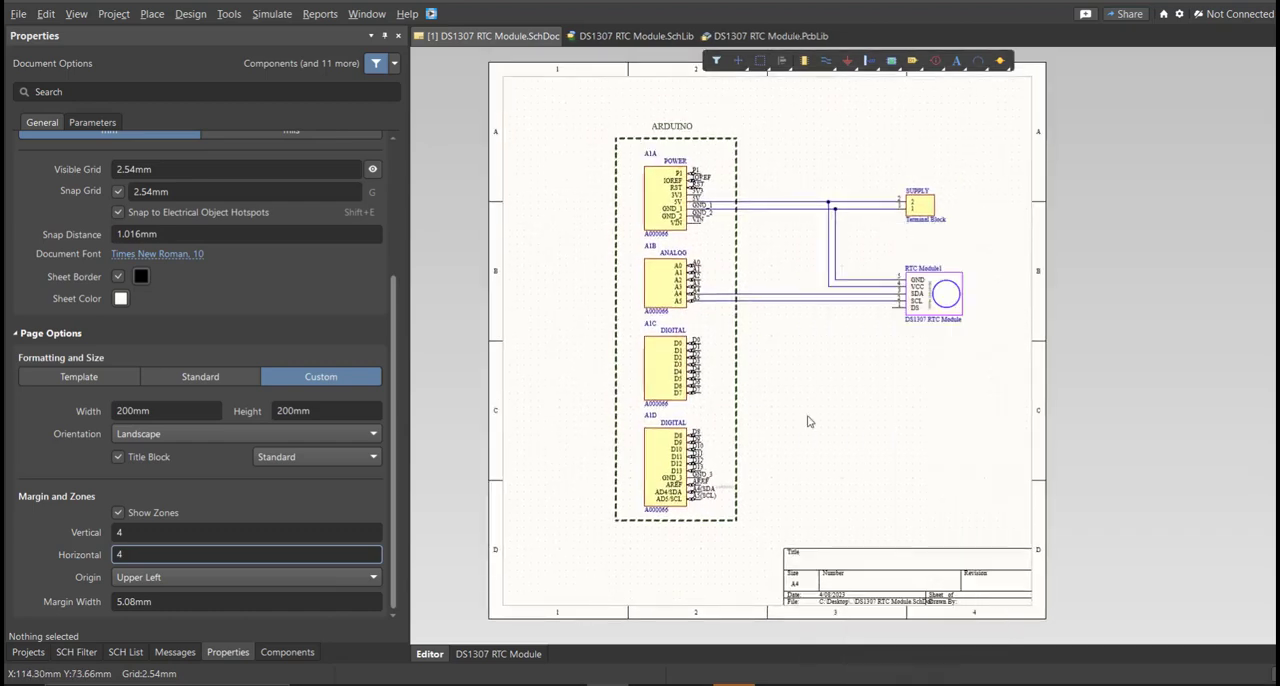
Validate the DS1307 RTC Module PCB project and check the compile messages.
click(28, 652)
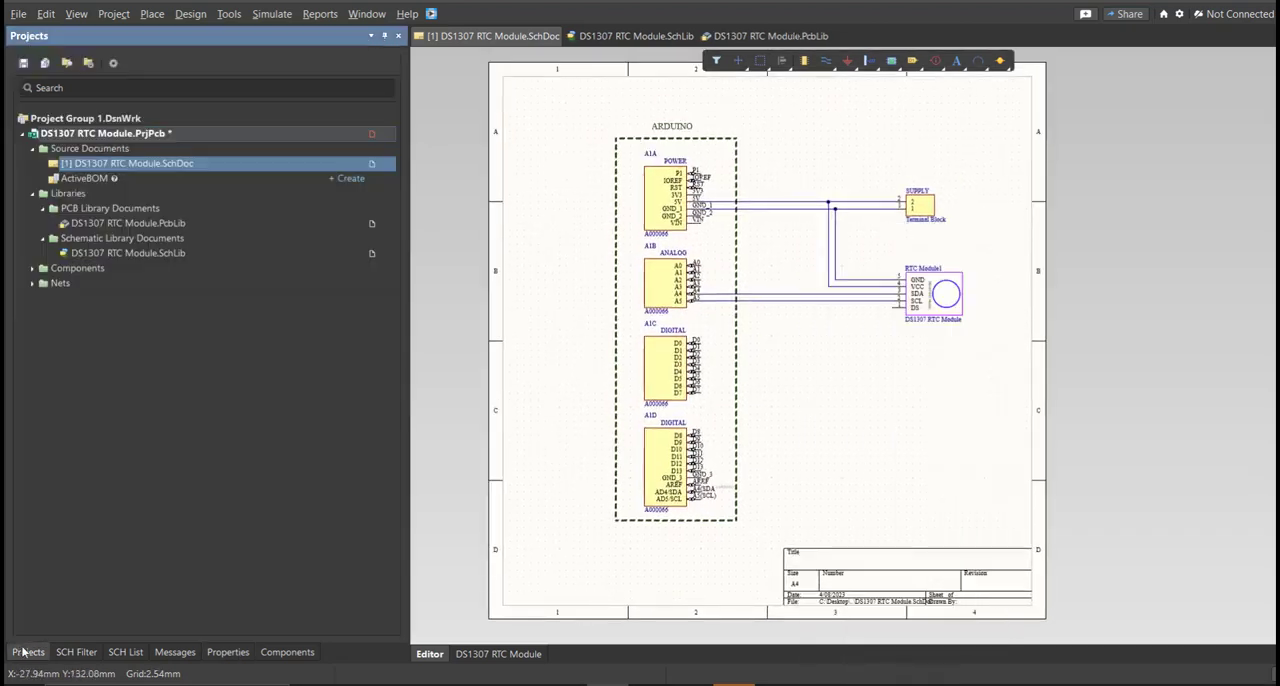
right_click(325, 136)
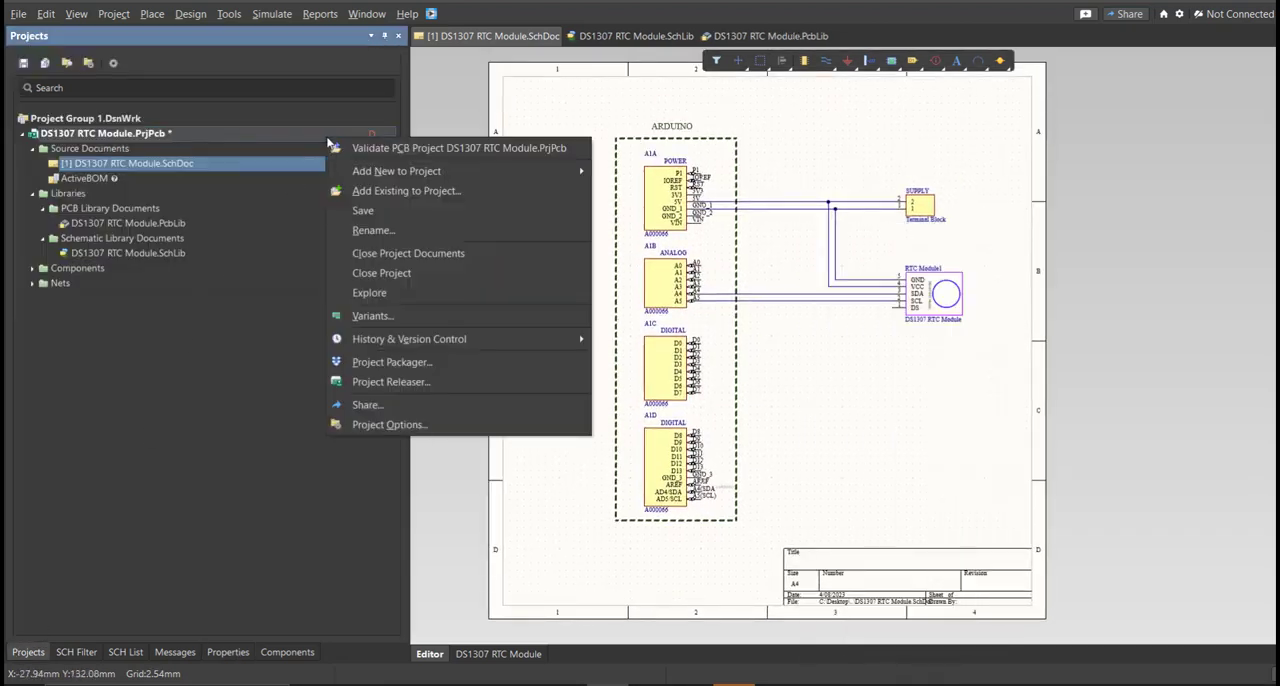
click(384, 150)
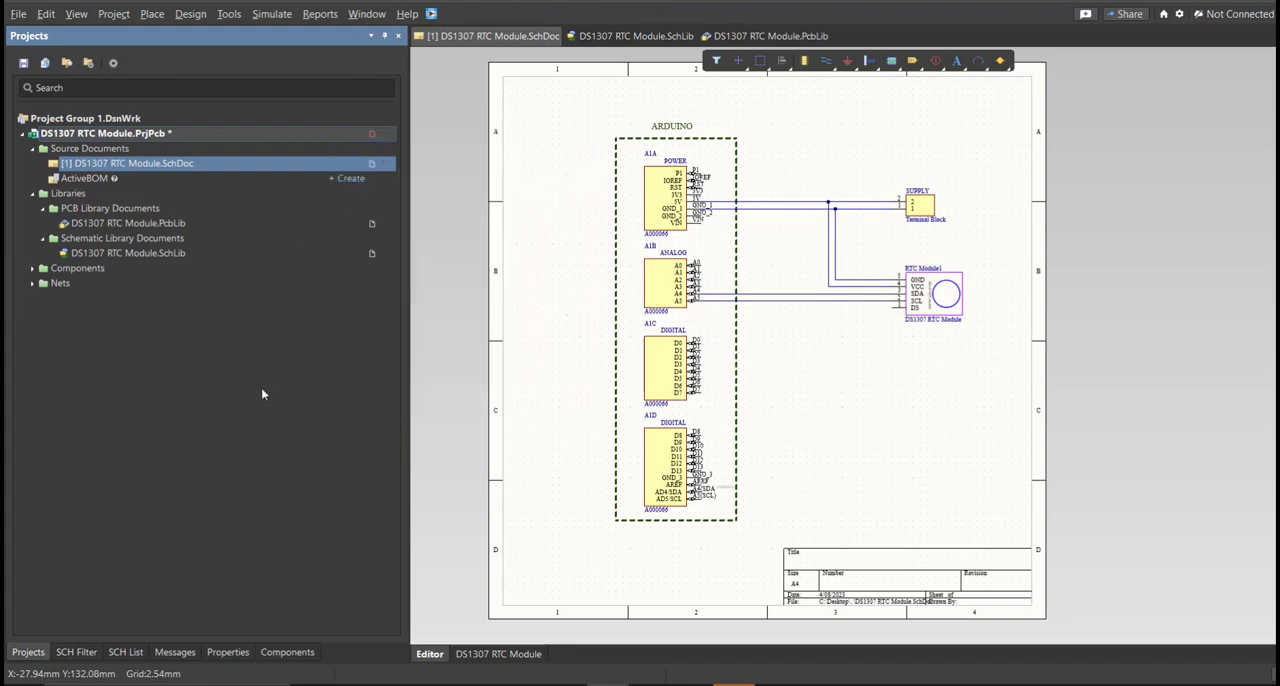
click(176, 652)
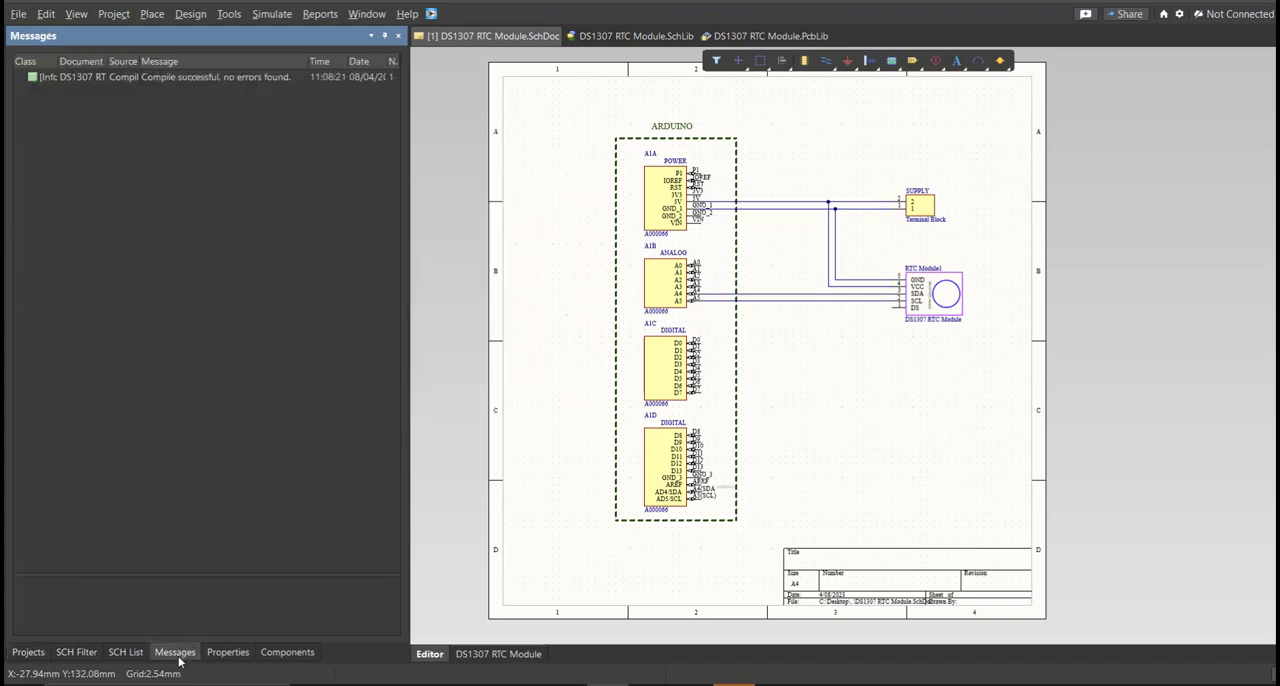
click(219, 80)
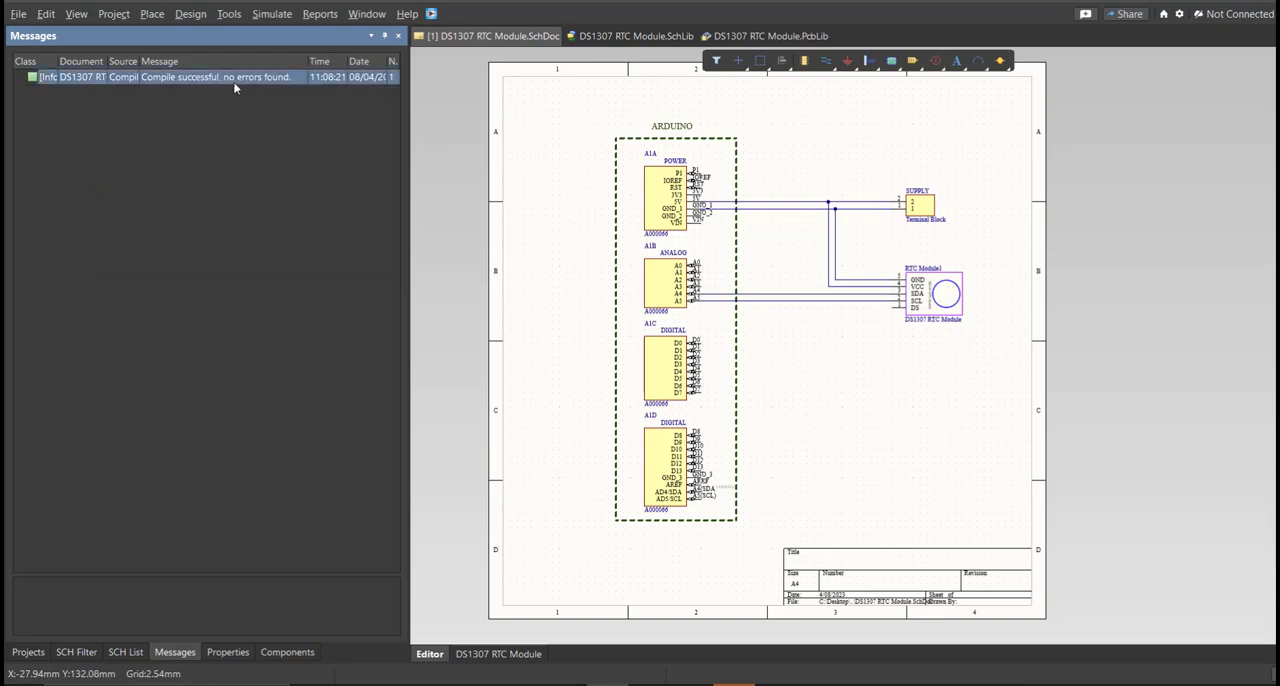
Save the DS1307 RTC Module.PrjPcb project.
click(28, 652)
right_click(290, 133)
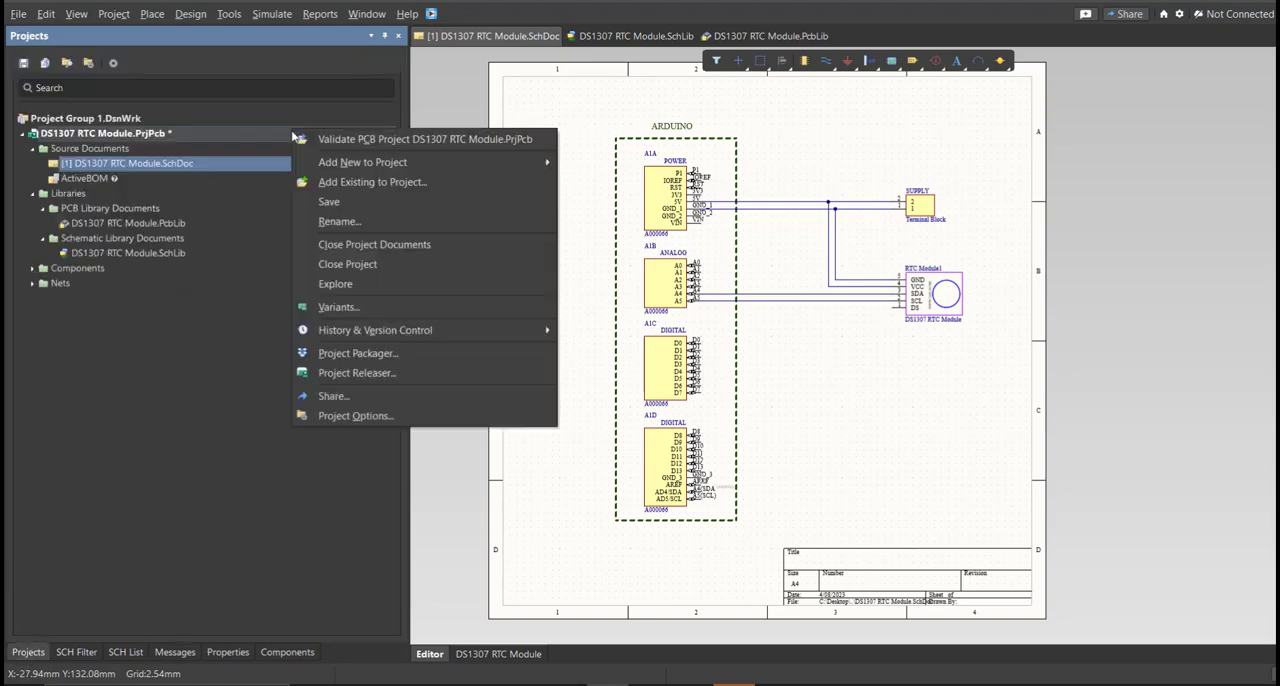
click(343, 199)
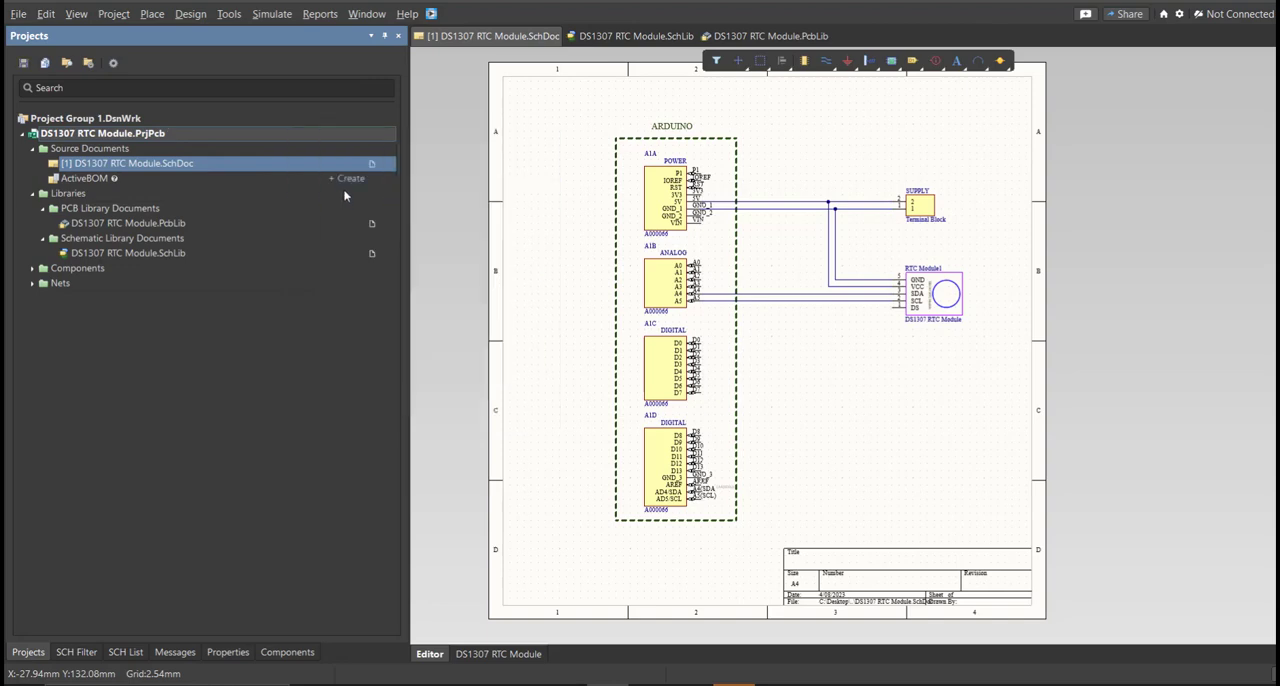
Create a new PCB document and save it in the project folder as DS1307 RTC Module.
click(18, 14)
mouse_move(42, 53)
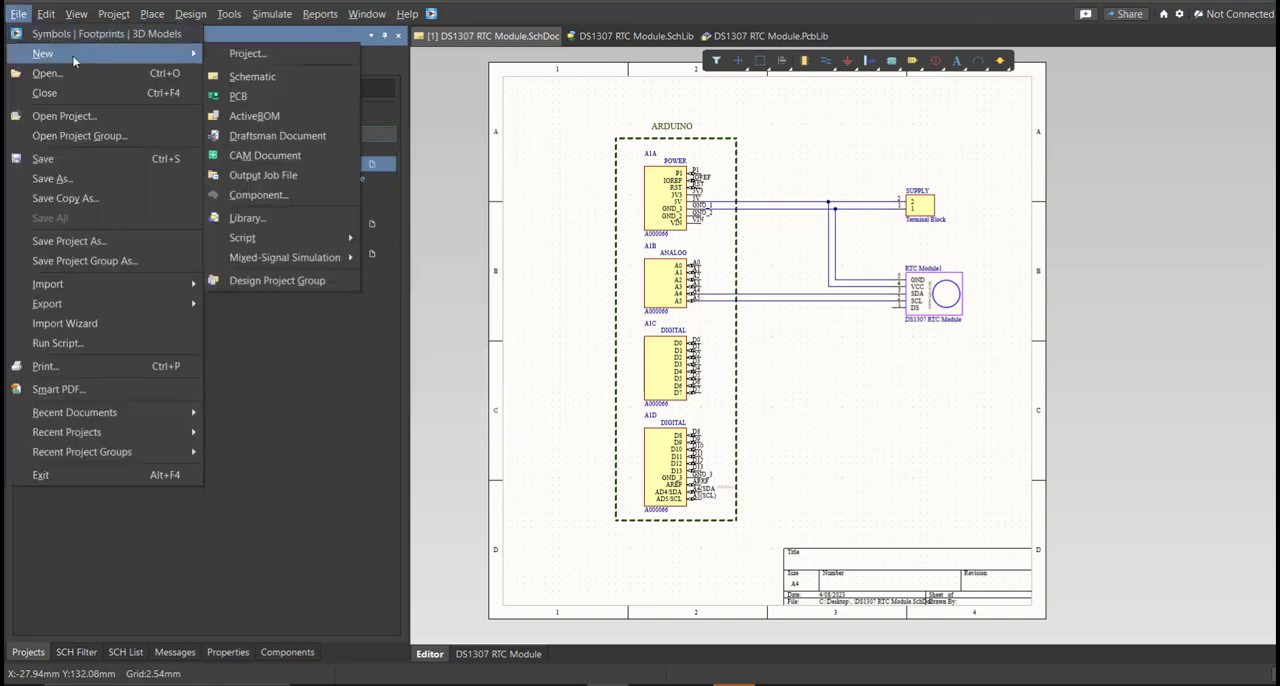
click(279, 103)
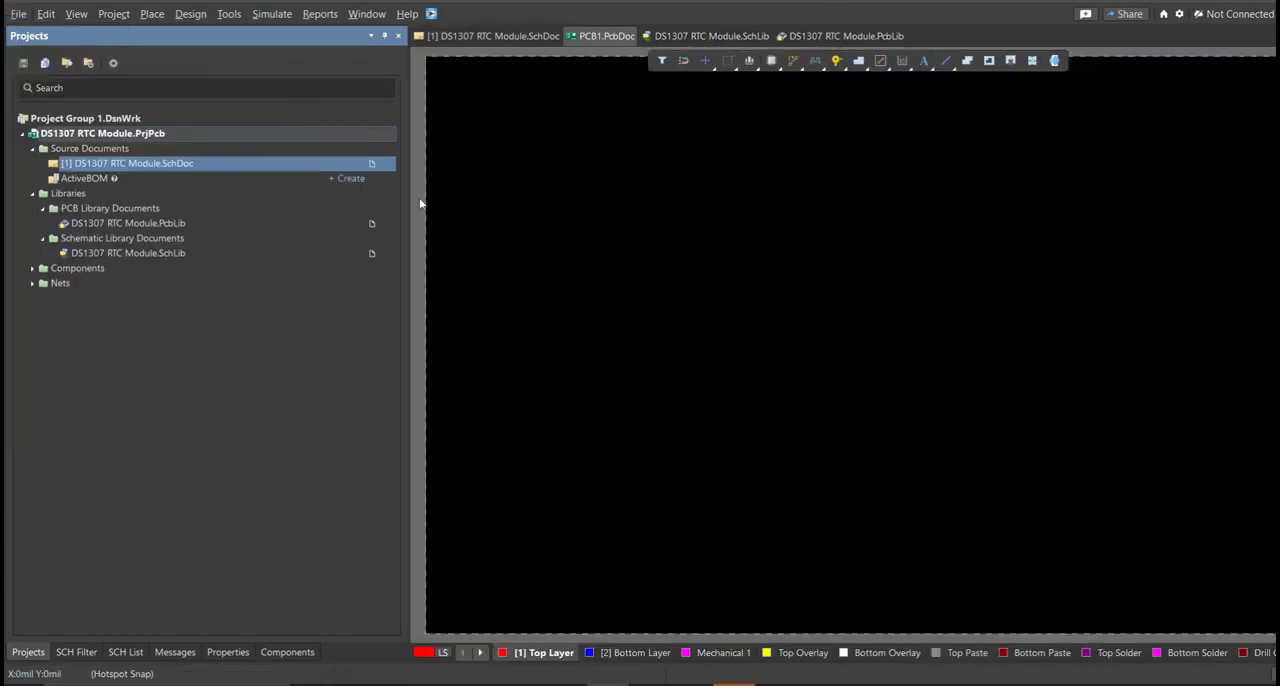
key(ctrl+s)
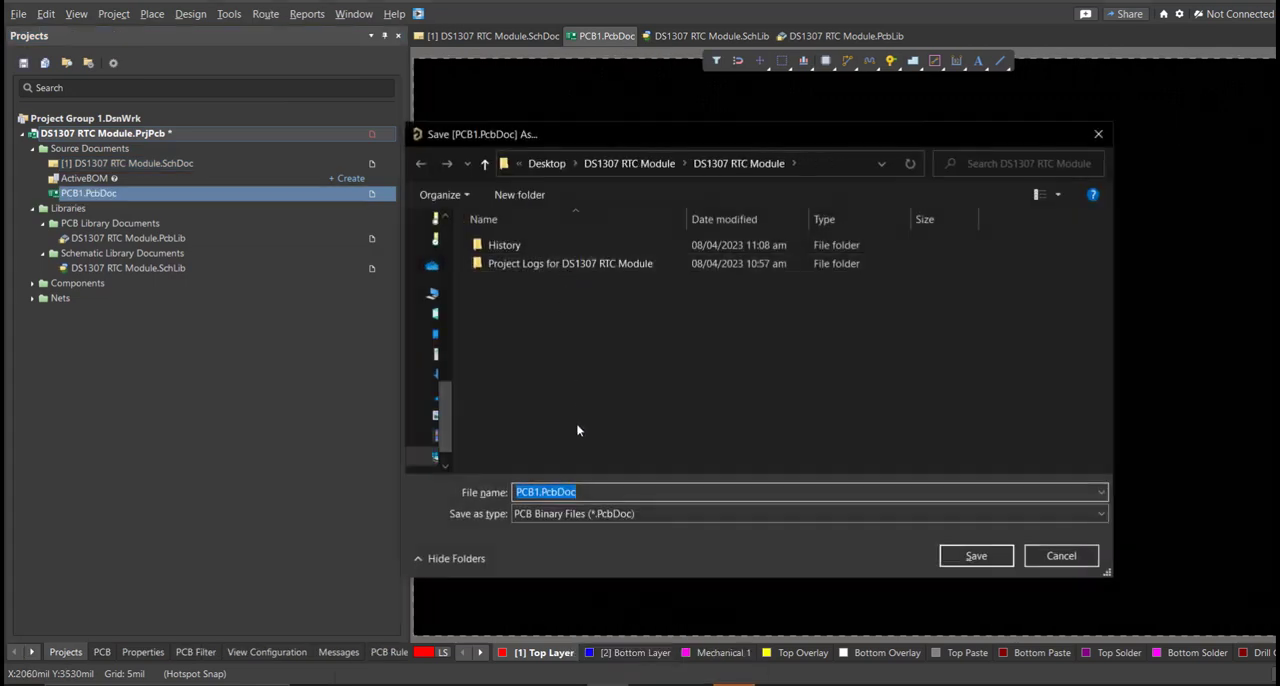
text(d)
click(615, 508)
click(660, 492)
key(BackSpace)
key(BackSpace)
key(BackSpace)
key(BackSpace)
key(BackSpace)
key(BackSpace)
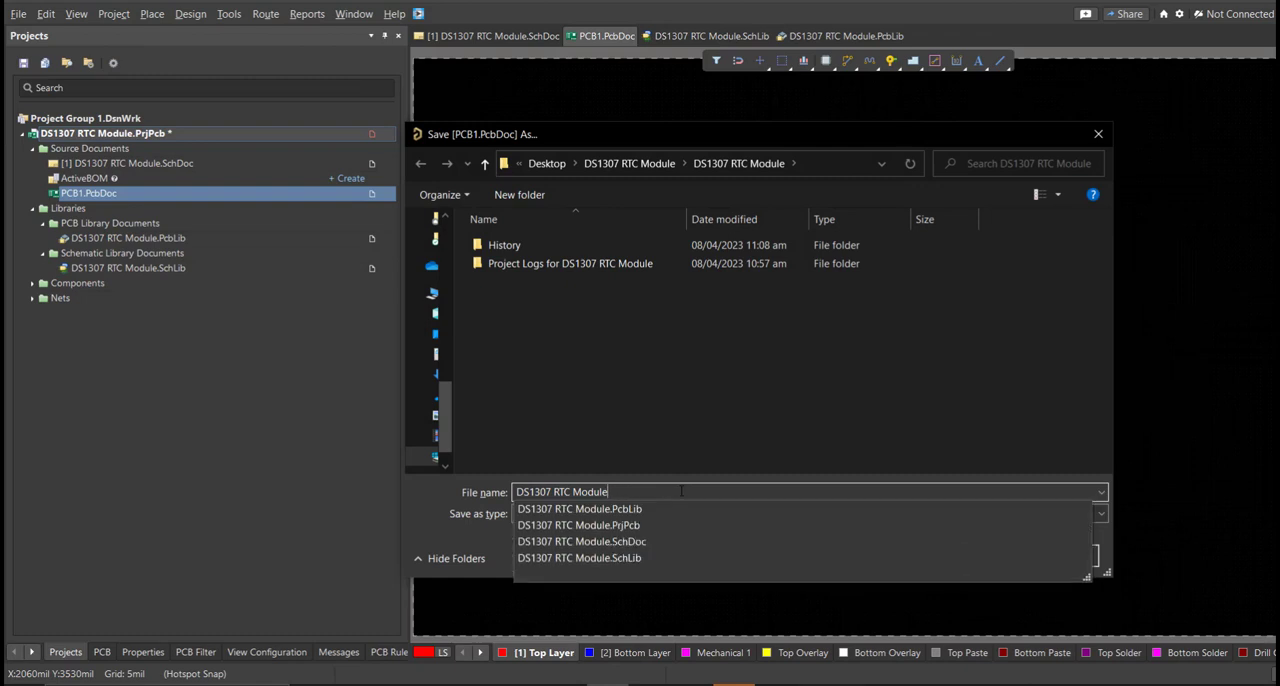
key(Return)
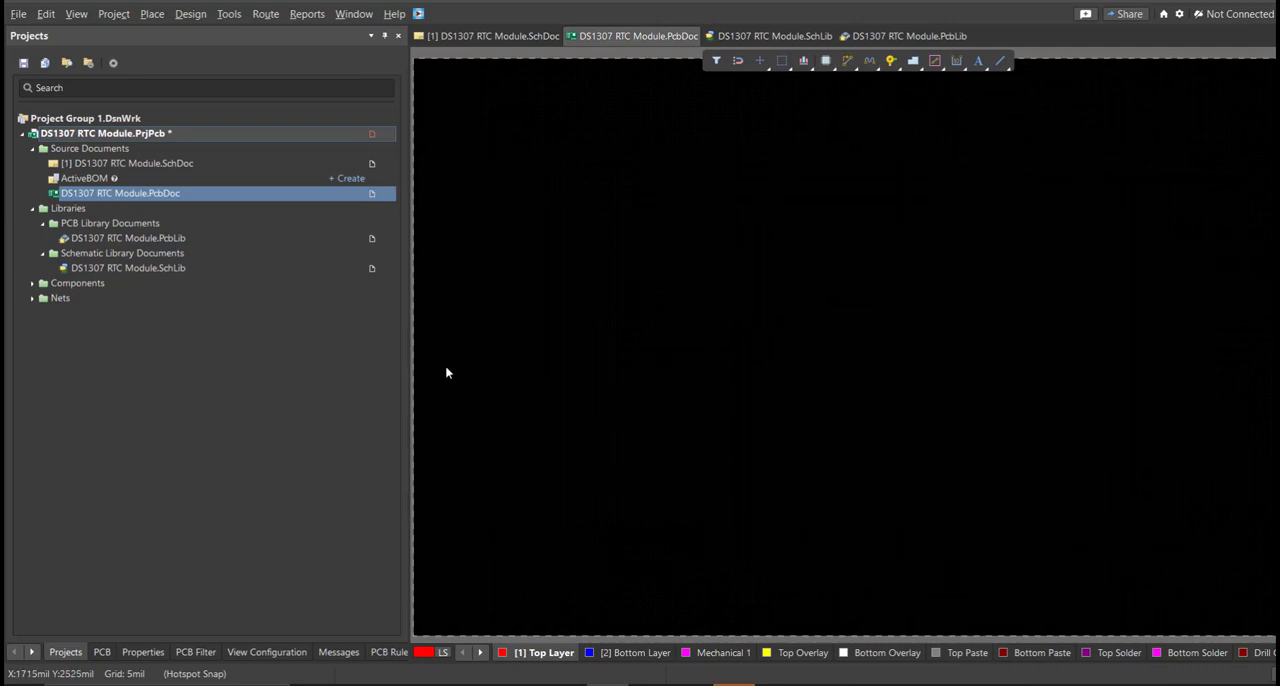
Update DS1307 RTC Module.PcbDoc from the schematic, validating and executing all changes in the engineering change order.
double_click(274, 163)
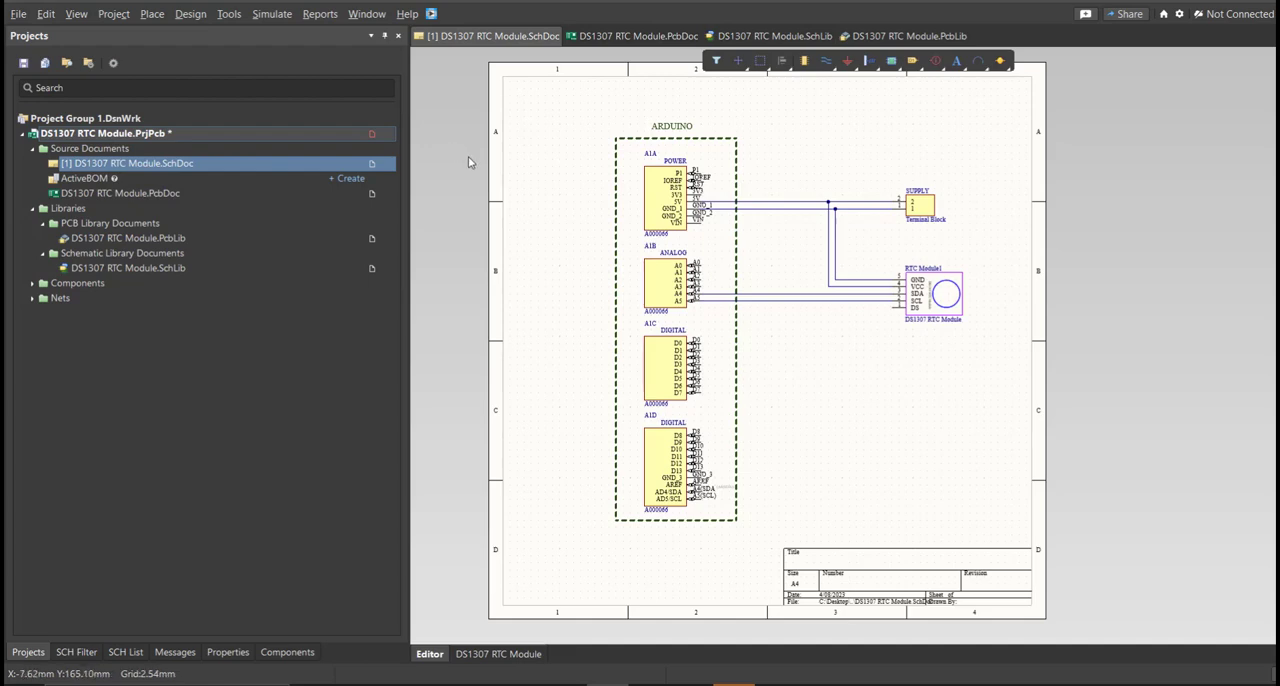
click(195, 15)
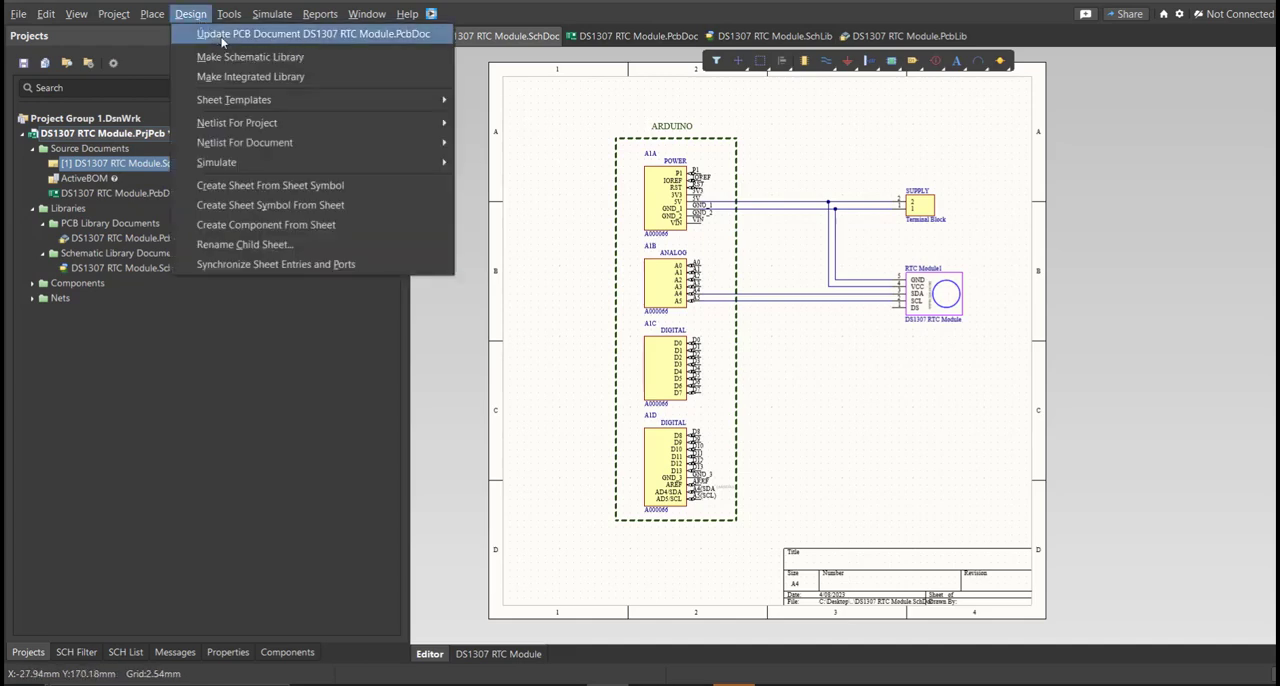
click(222, 37)
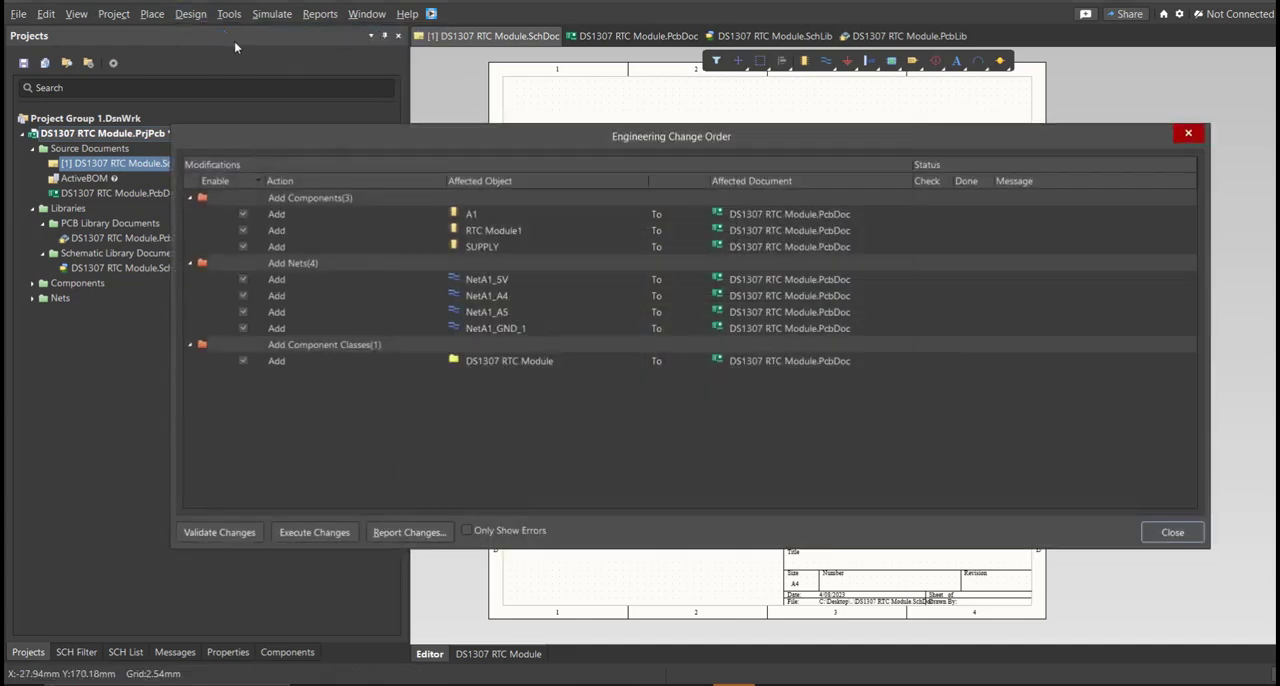
drag(528, 153, 511, 168)
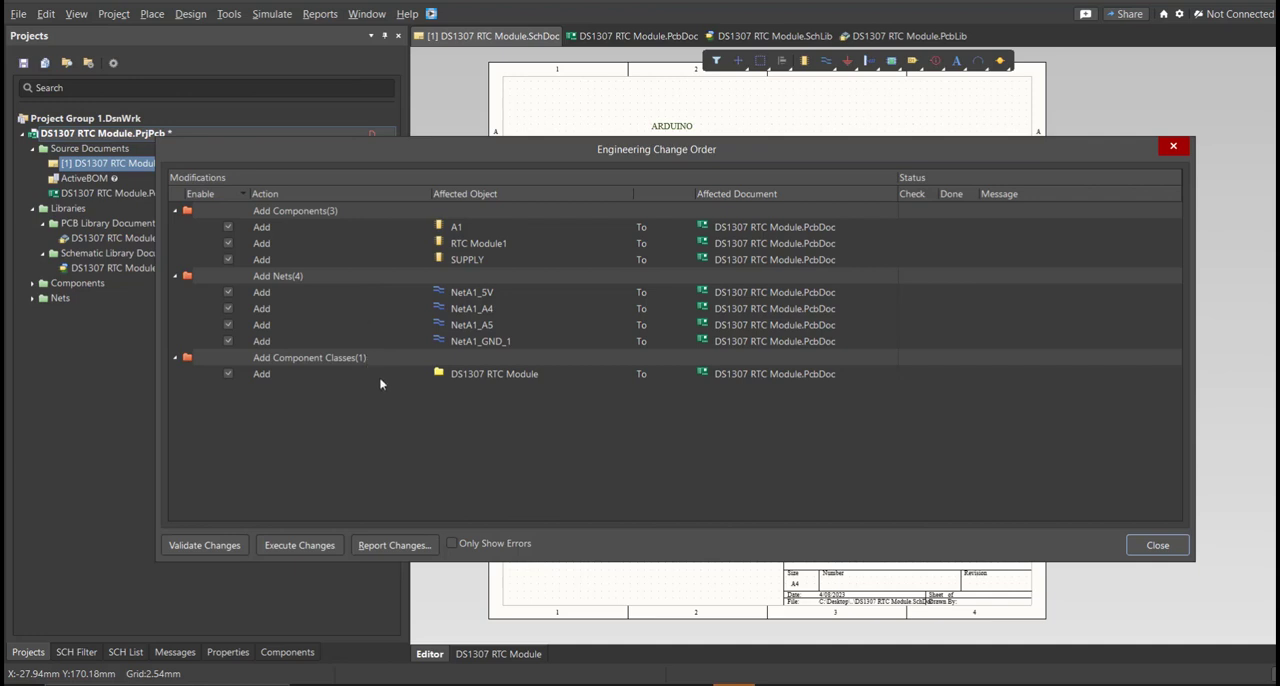
click(227, 545)
click(300, 544)
click(1135, 551)
Place the rotated A1 footprint at the board's lower left, RTC Module1 to its right and SUPPLY above it, and save the PCB.
scroll(1055, 504, down, 1)
ctrl+scroll(1052, 502, down, 3)
right_drag(1020, 460, 908, 470)
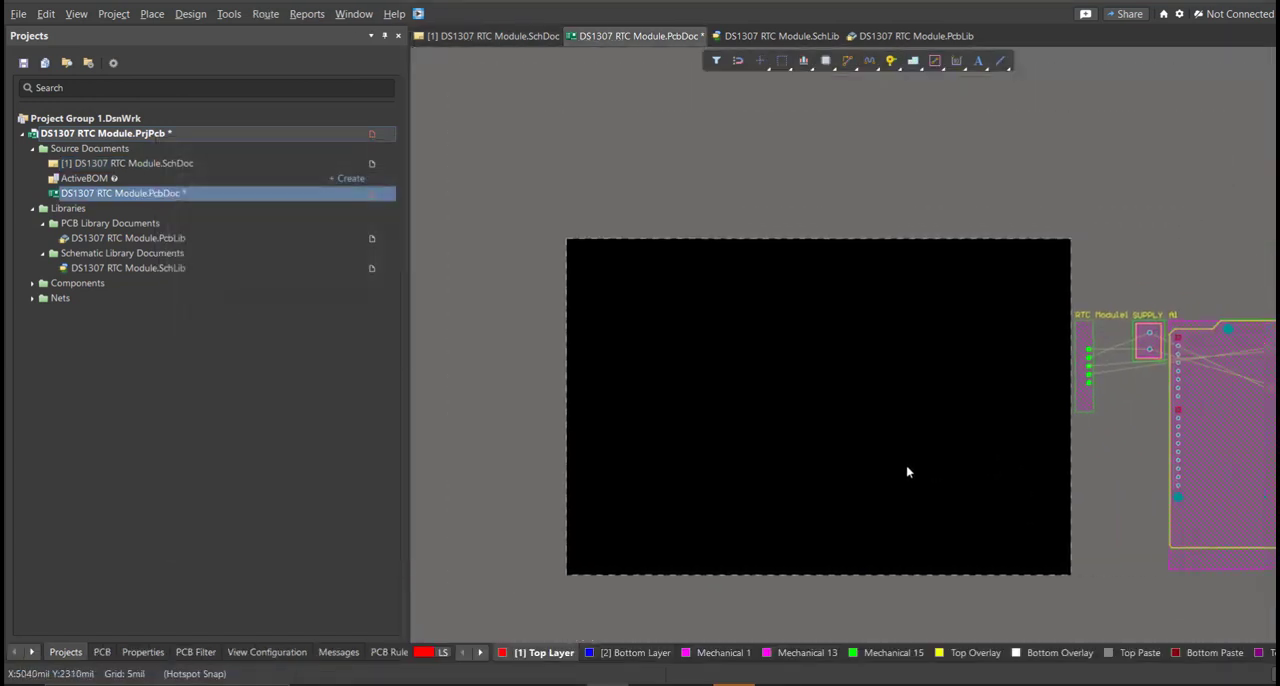
ctrl+scroll(908, 472, down, 2)
drag(1118, 488, 766, 526)
key(space)
drag(1022, 388, 857, 472)
drag(1068, 367, 658, 368)
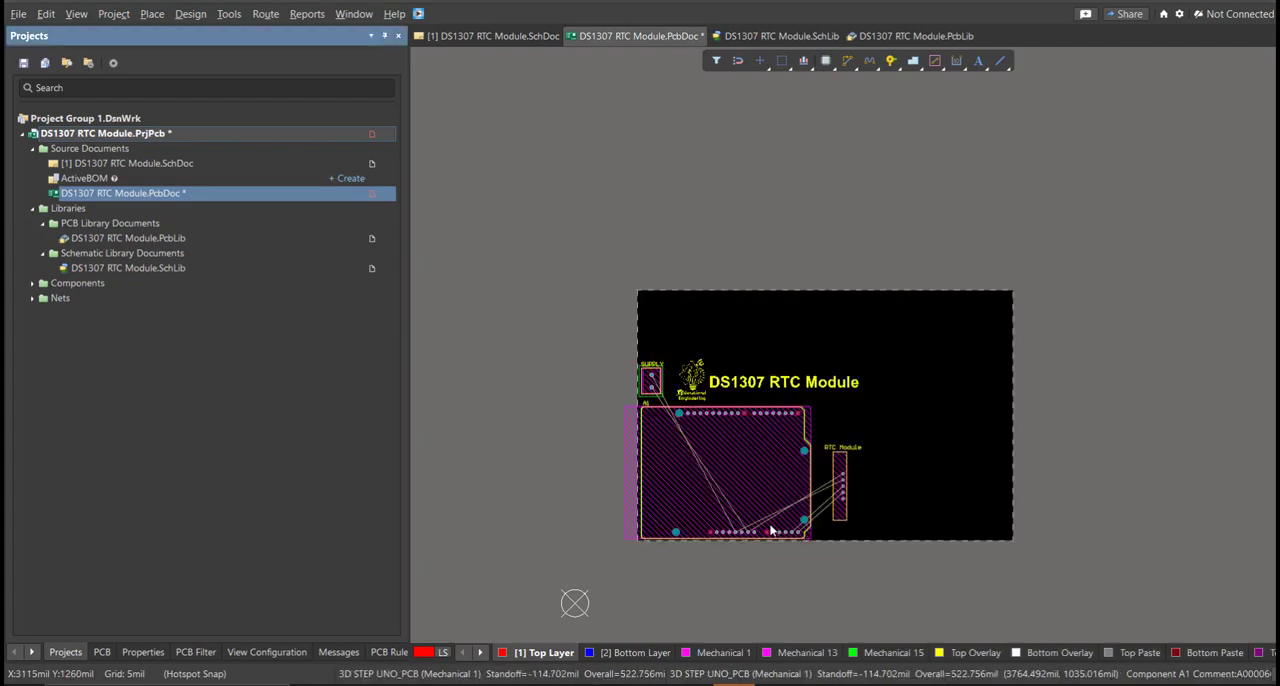
key(ctrl+s)
ctrl+scroll(693, 501, up, 5)
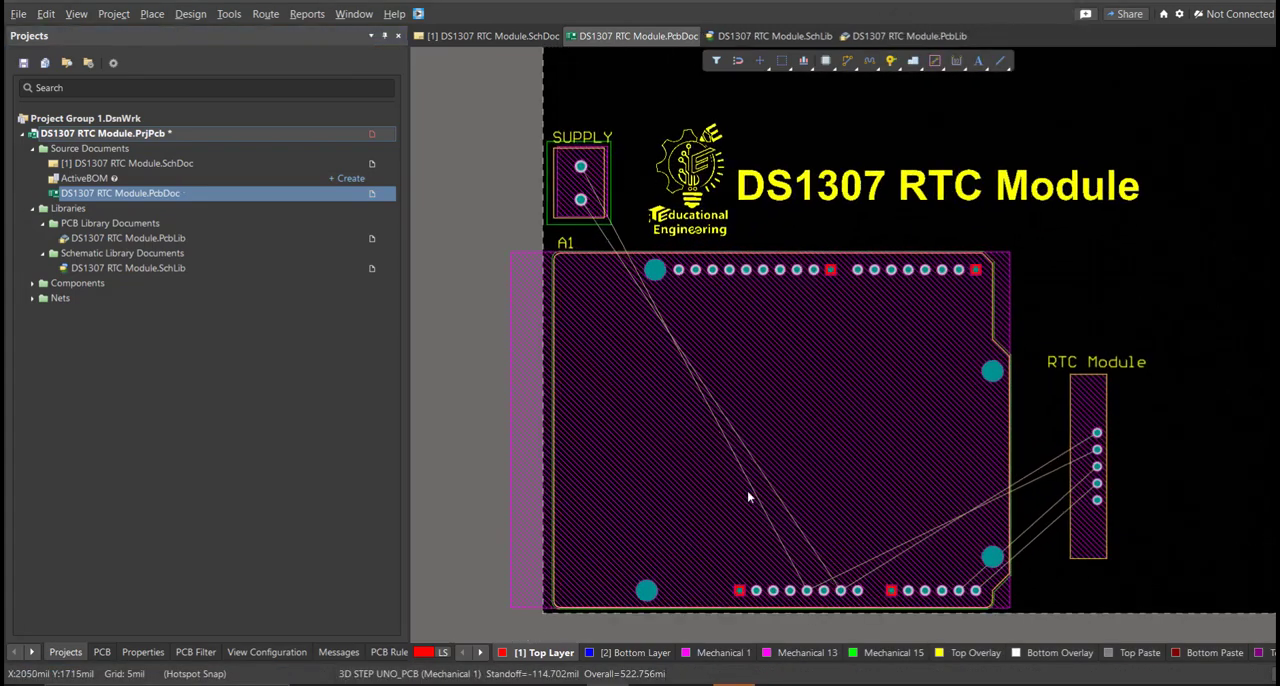
Edit the board shape in board planning mode, pulling its right and top edges in close around the components and title.
ctrl+scroll(708, 508, down, 3)
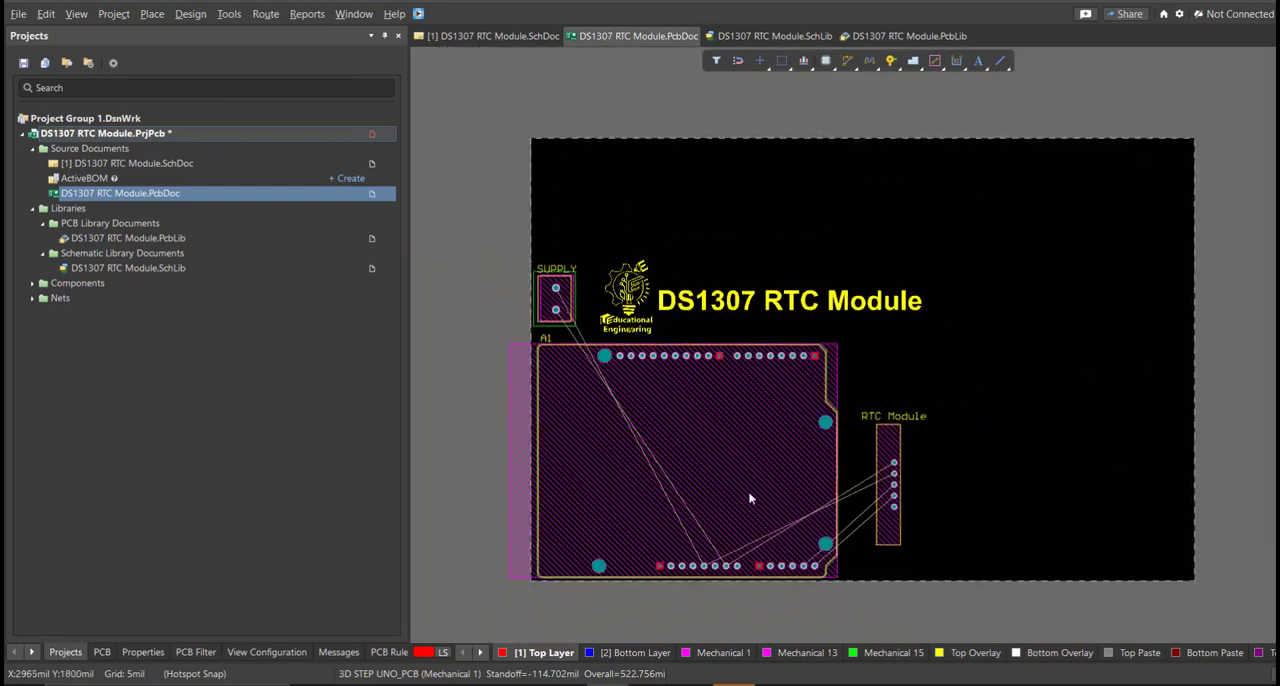
key(1)
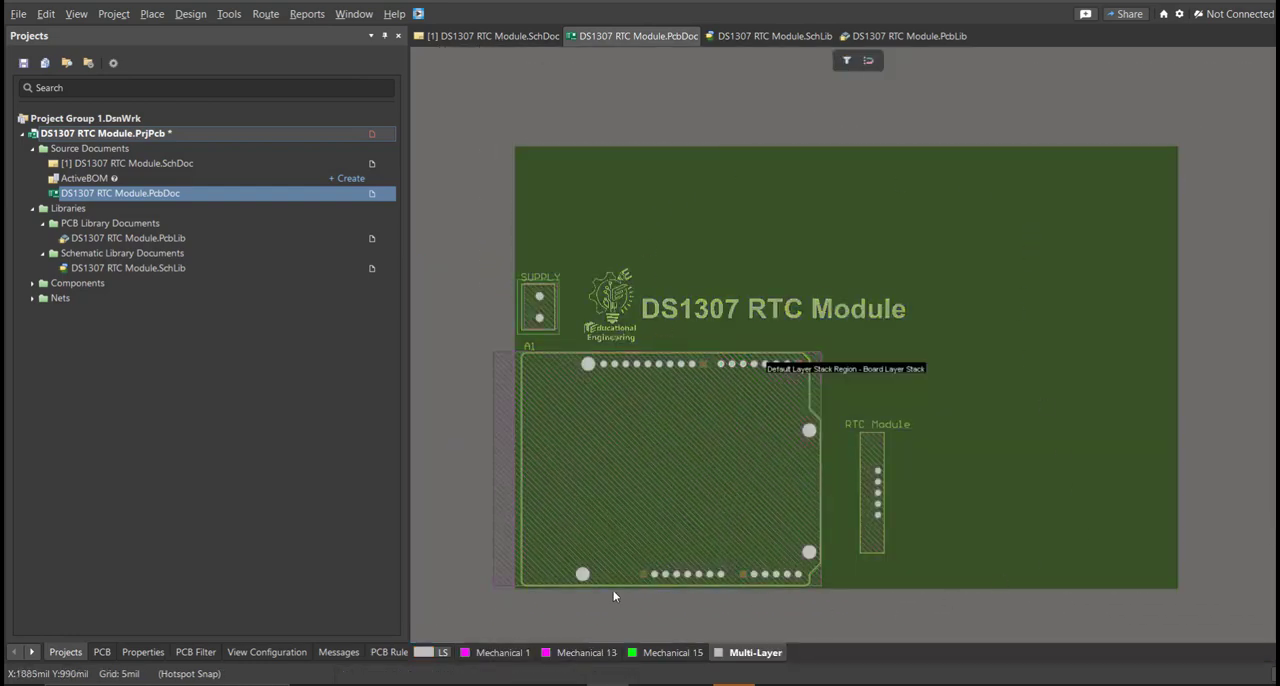
click(191, 14)
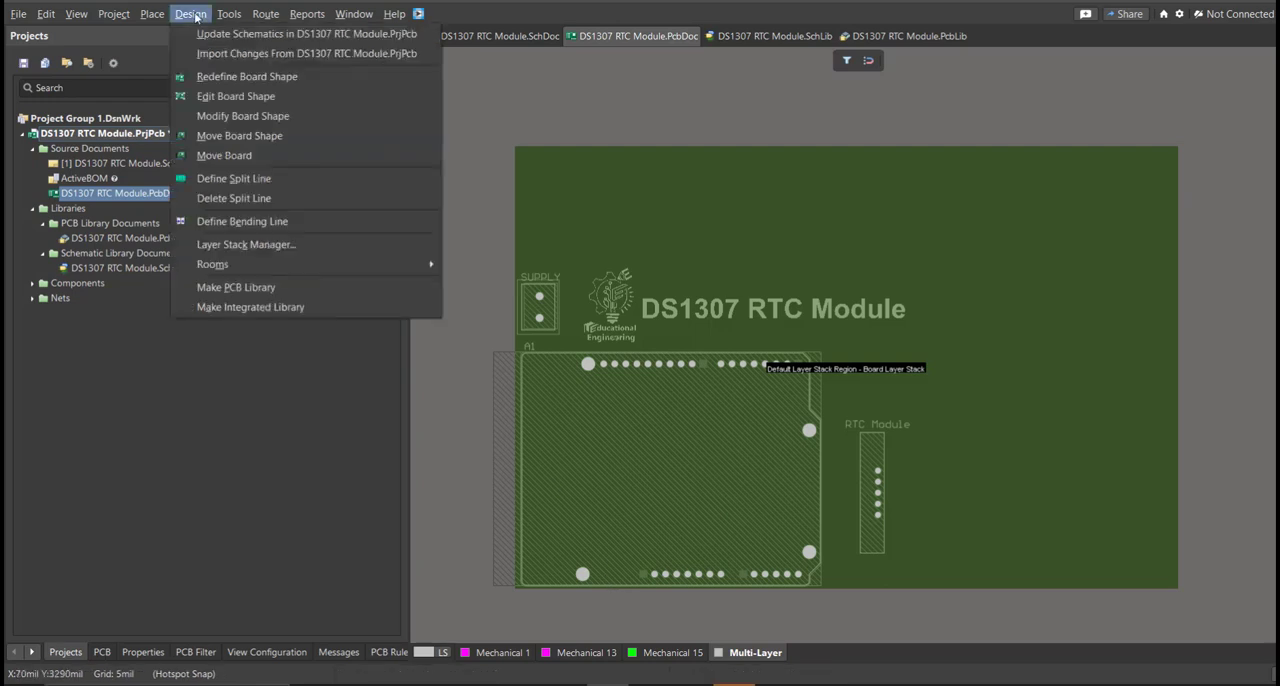
click(237, 98)
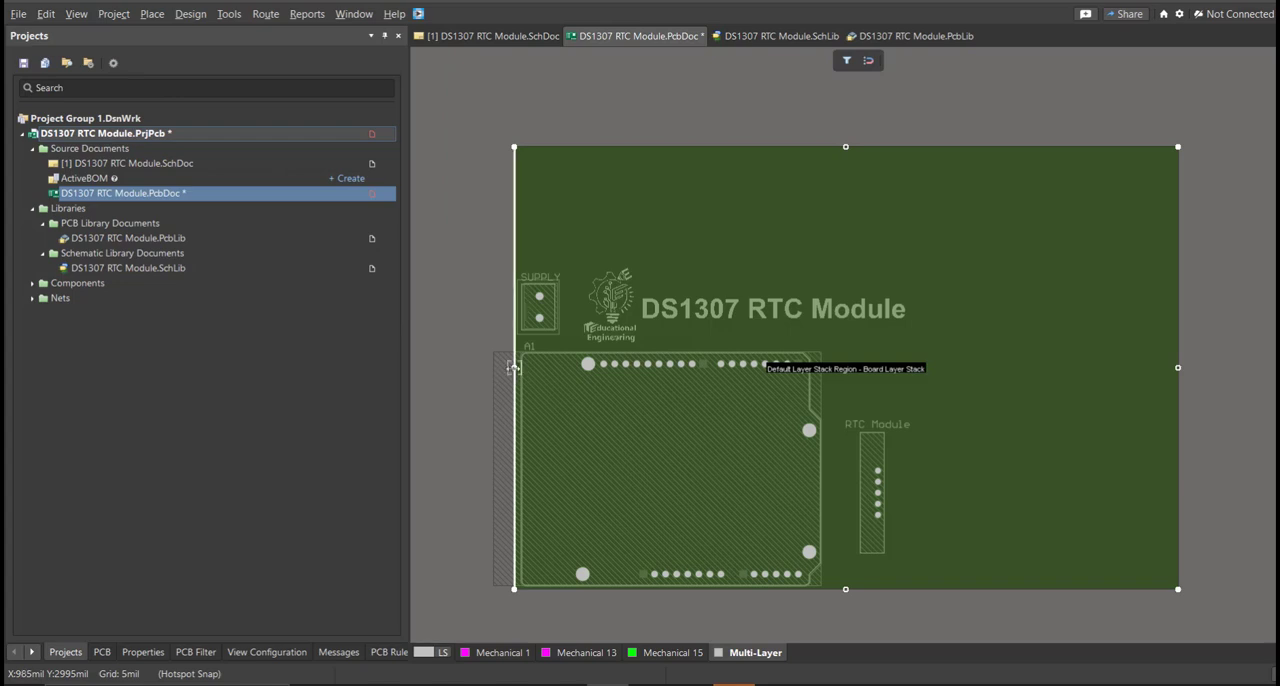
drag(1178, 368, 923, 376)
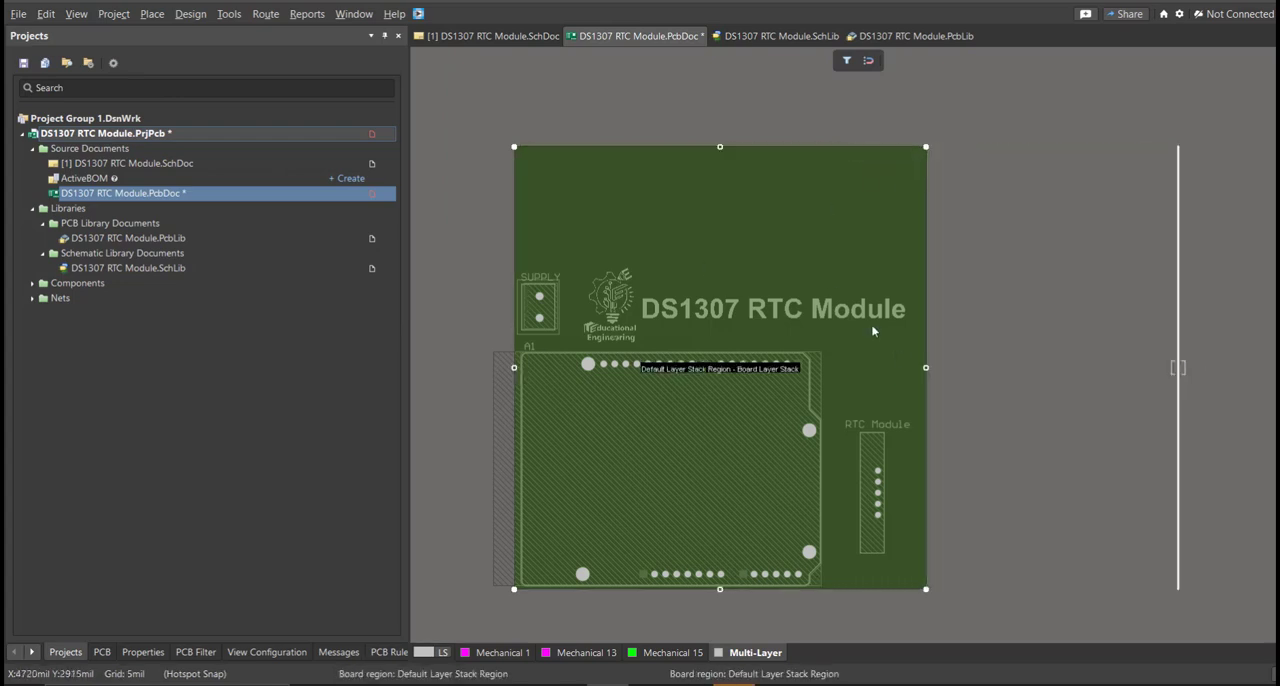
drag(719, 147, 729, 263)
right_drag(825, 402, 926, 369)
ctrl+scroll(926, 369, up, 1)
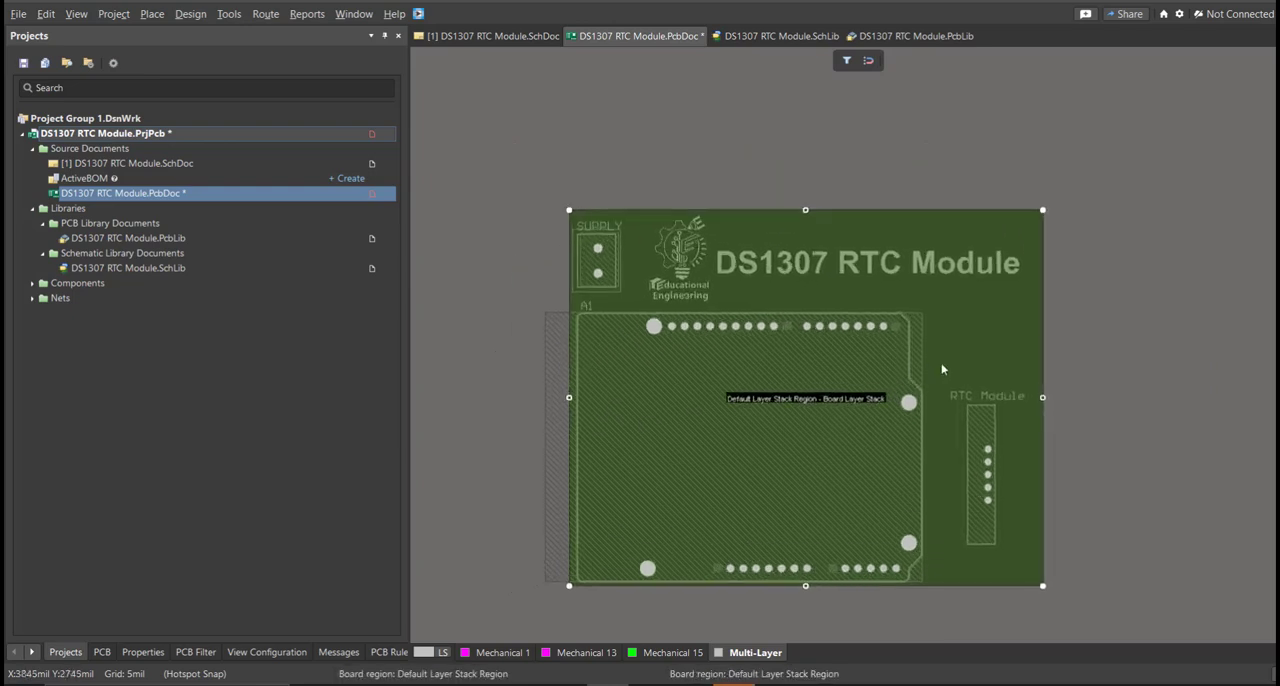
drag(1042, 400, 1035, 412)
right_drag(988, 401, 992, 380)
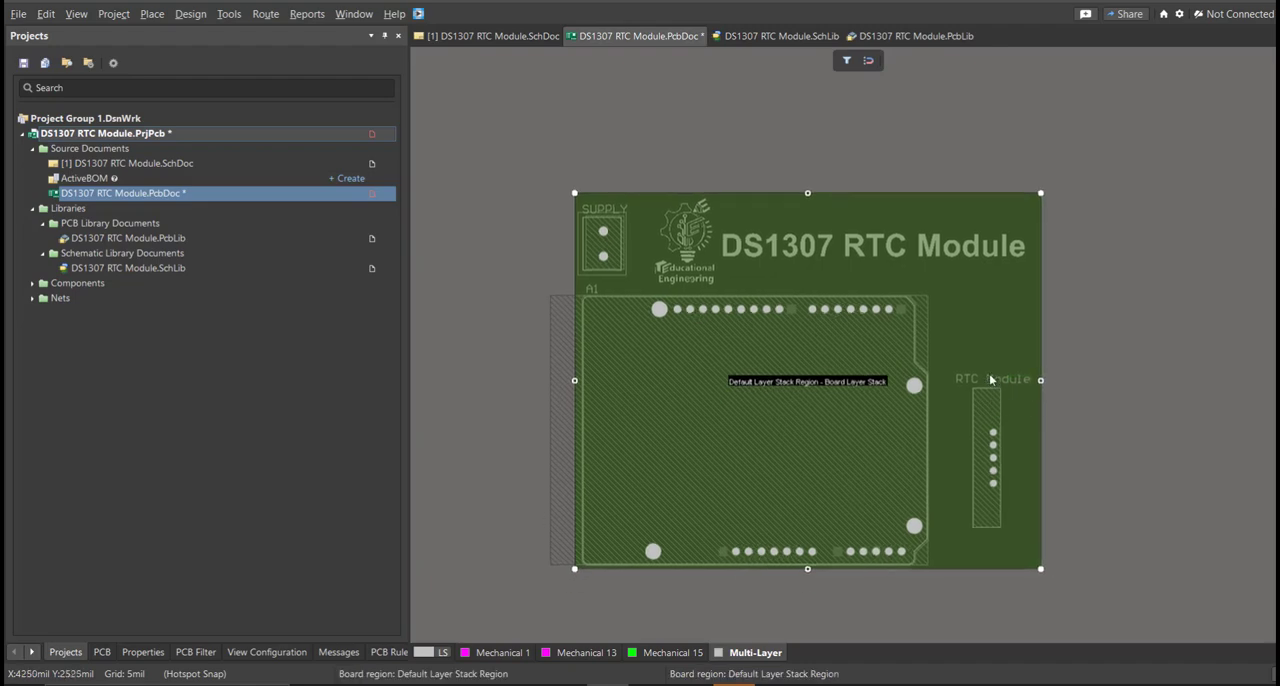
Return to the 2D layout view of the resized board and save the PCB document.
key(2)
ctrl+scroll(790, 452, up, 2)
right_drag(790, 455, 786, 476)
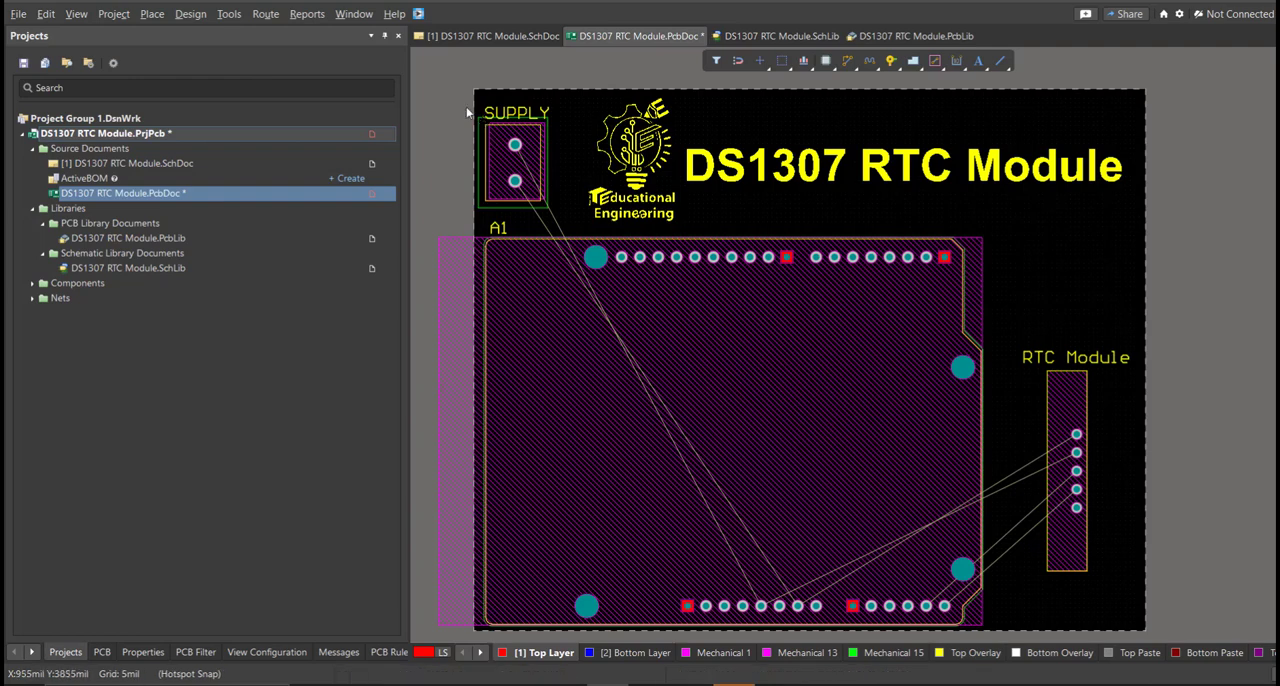
key(ctrl+s)
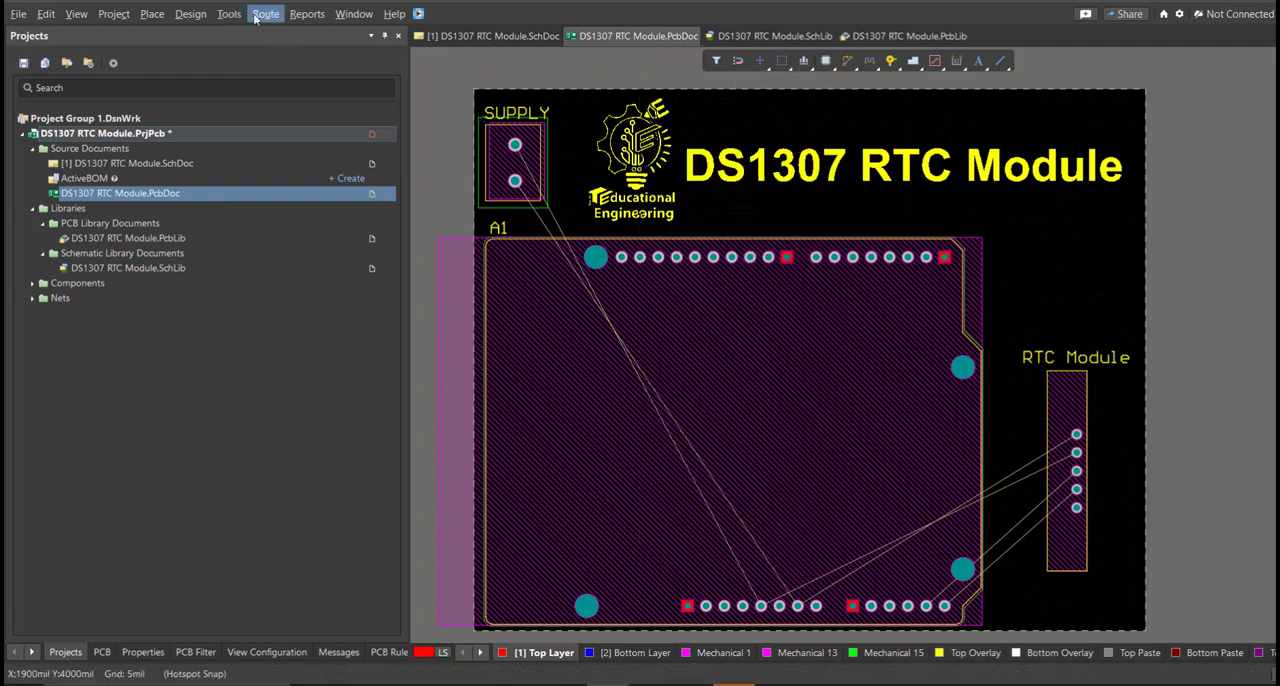
Route the GND net on the top layer from the lower SUPPLY pad down and beneath the header to A1's GND pad.
click(265, 14)
click(338, 57)
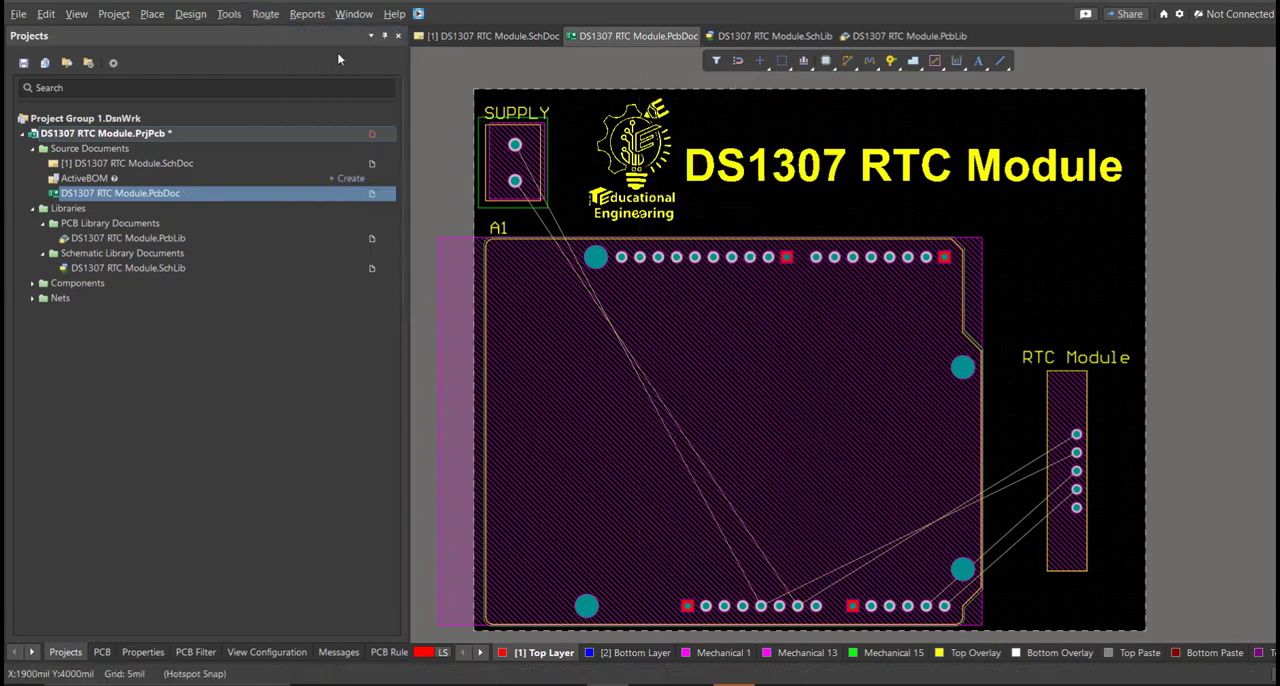
click(515, 184)
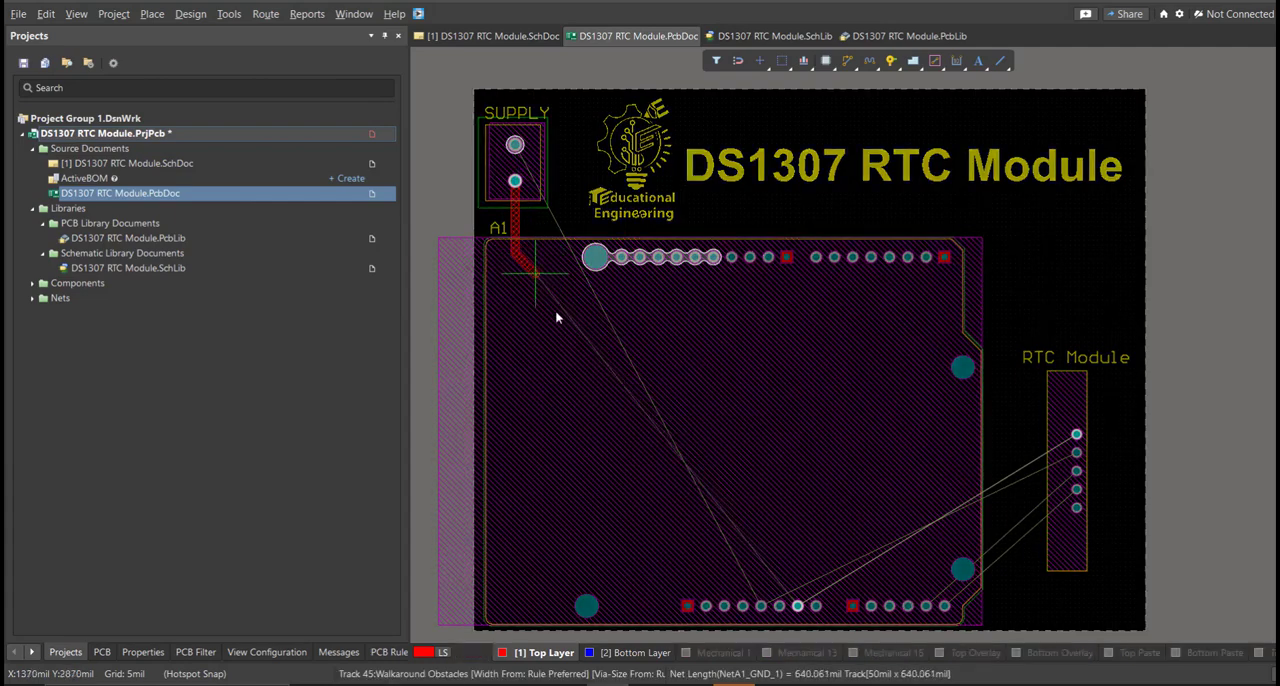
ctrl+scroll(696, 555, up, 3)
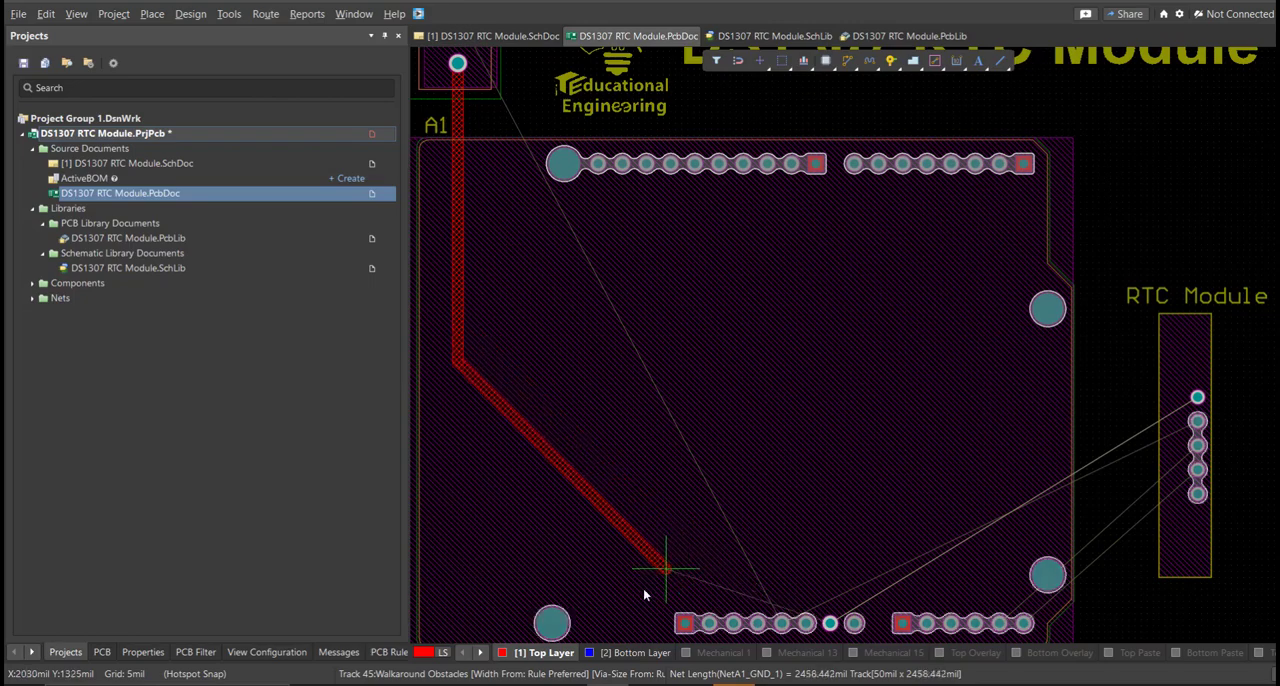
right_drag(621, 553, 581, 452)
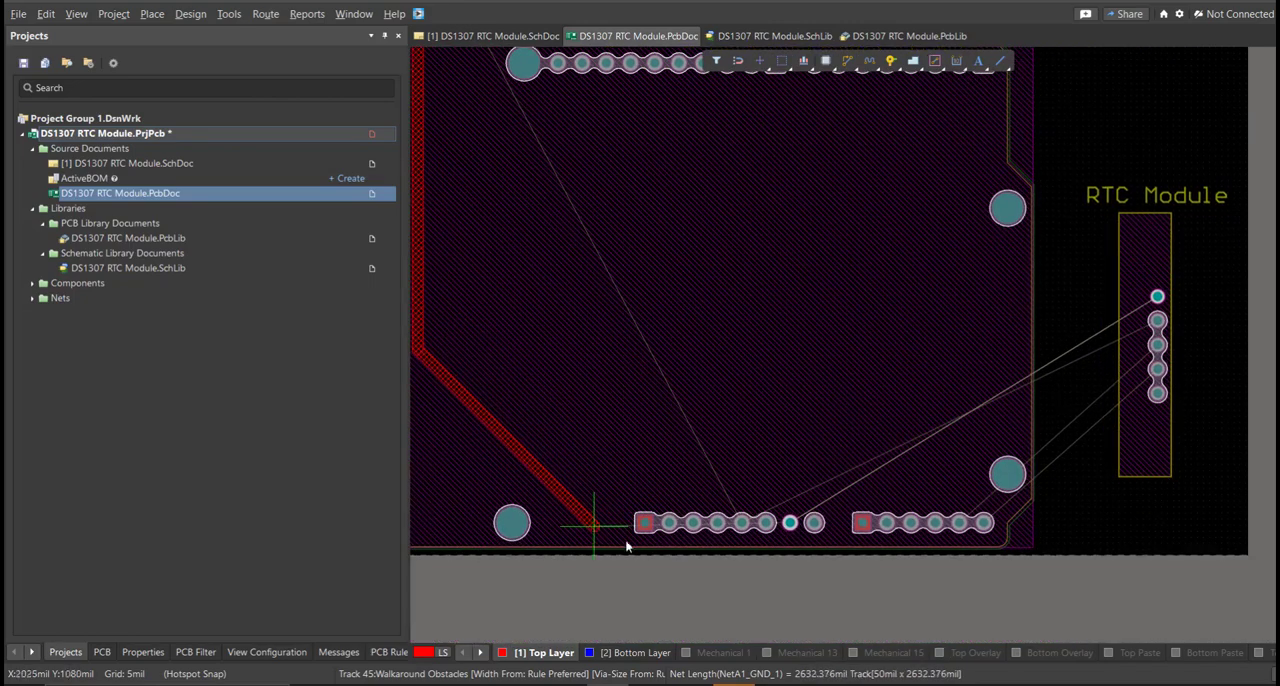
click(611, 541)
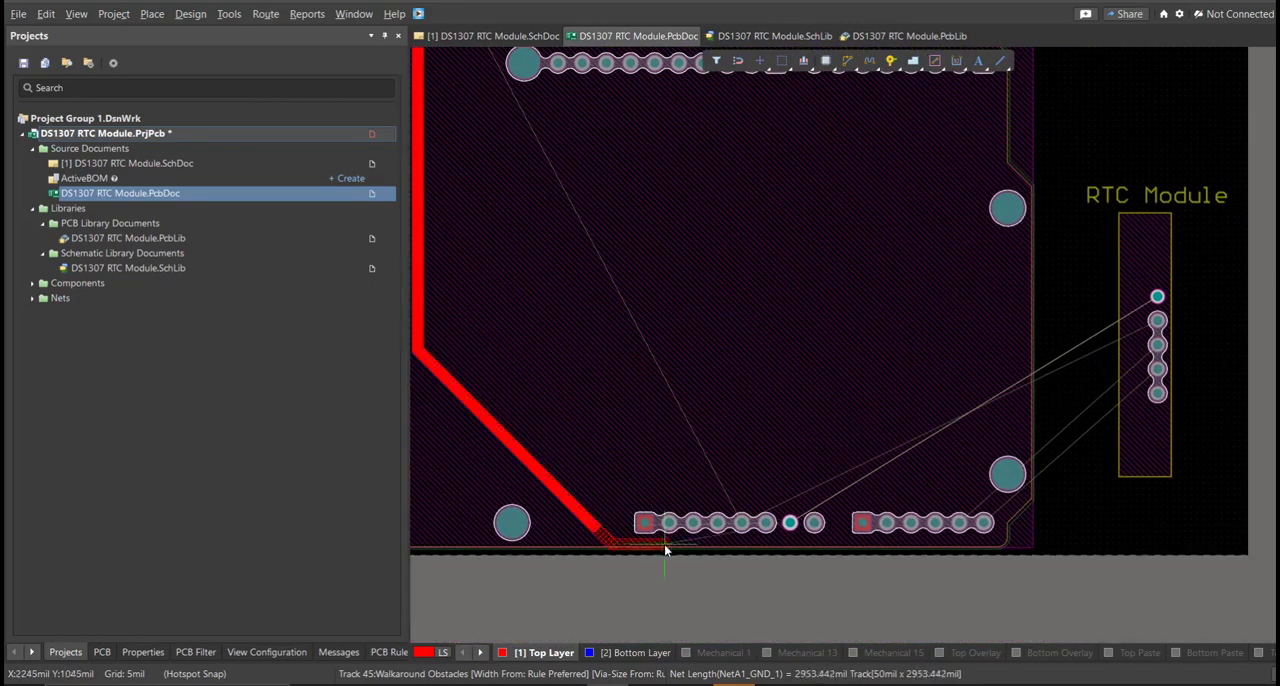
click(790, 524)
Route the 5V net on the top layer from A1's 5V pad to the upper SUPPLY pad, alongside the GND track.
click(741, 522)
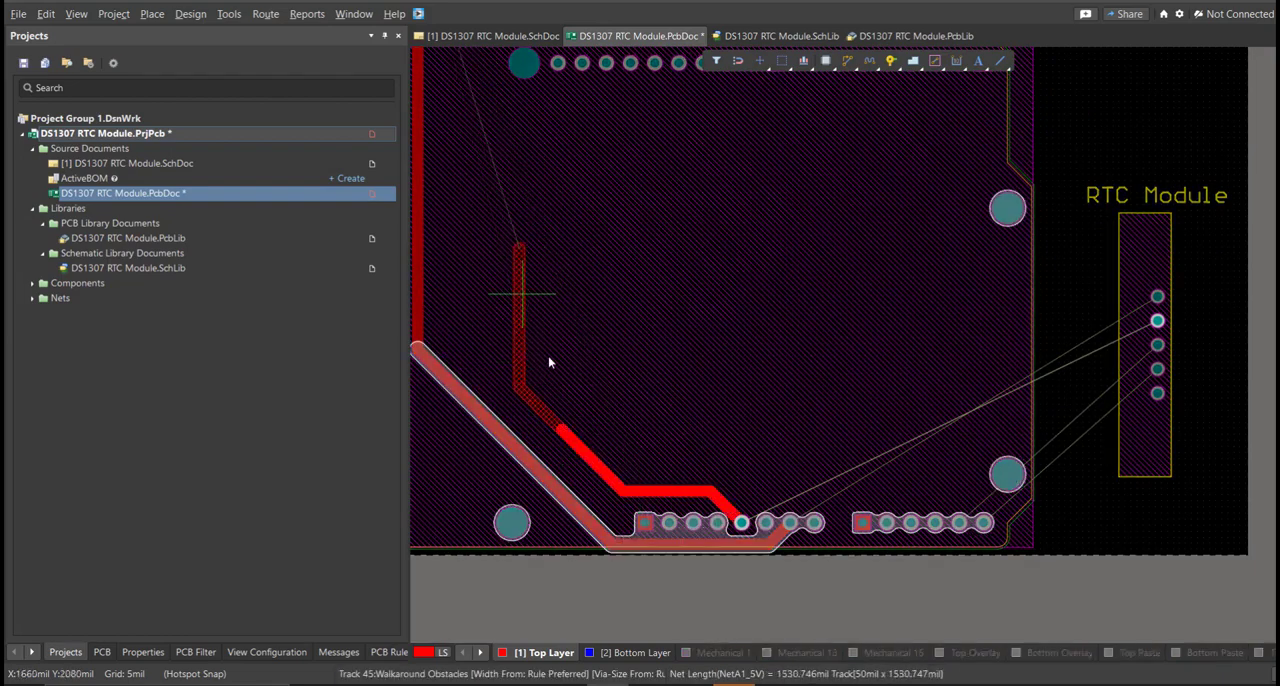
right_drag(571, 370, 674, 574)
click(560, 220)
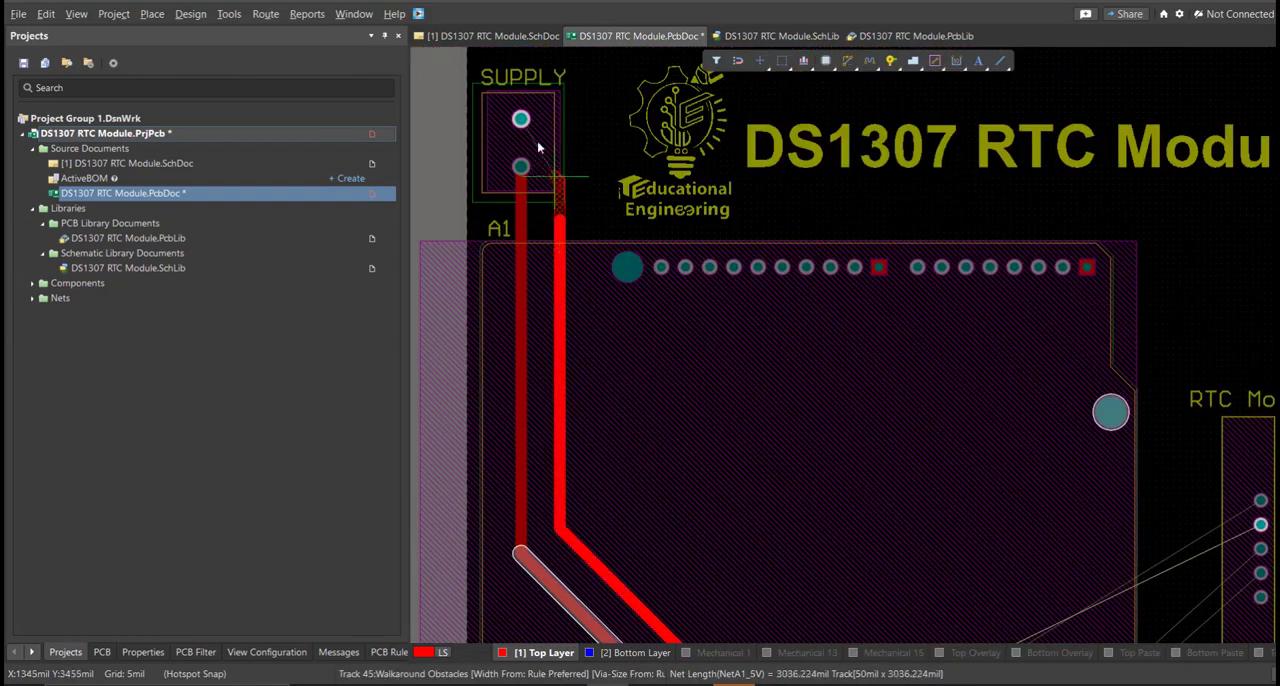
click(523, 121)
Route the GND net on the top layer from A1's GND pad to the first pad of the RTC Module.
right_drag(780, 430, 620, 240)
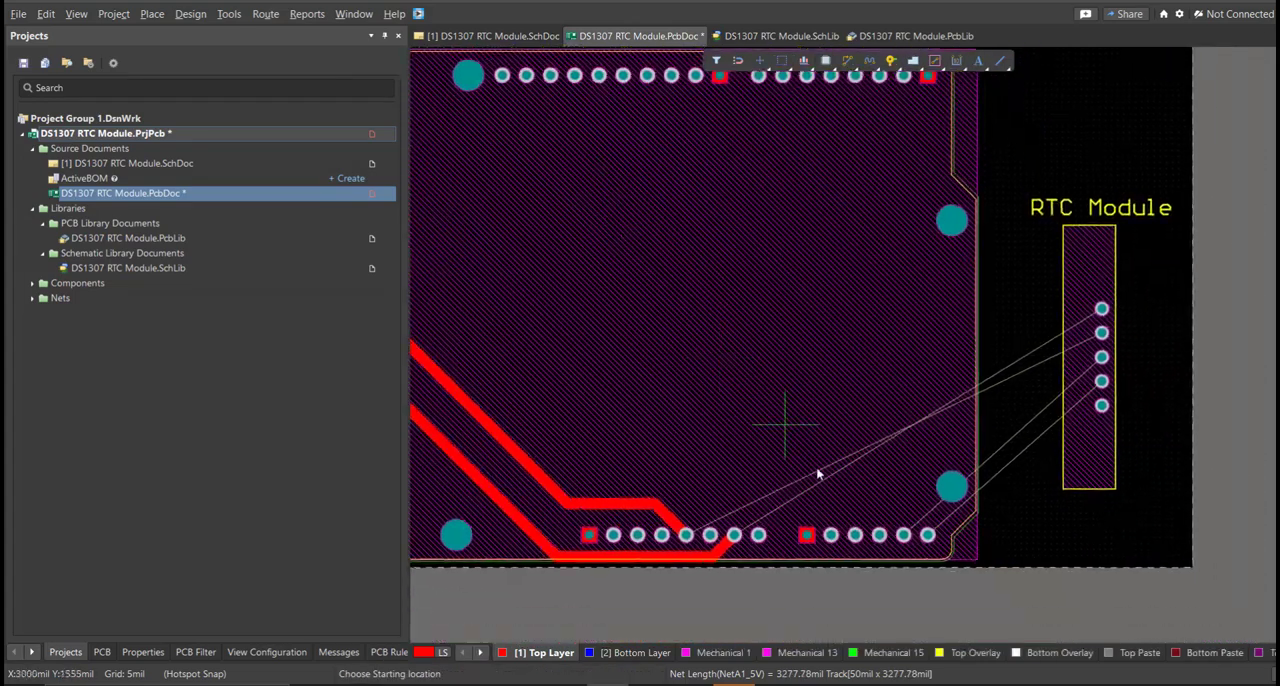
ctrl+scroll(812, 470, up, 1)
click(712, 551)
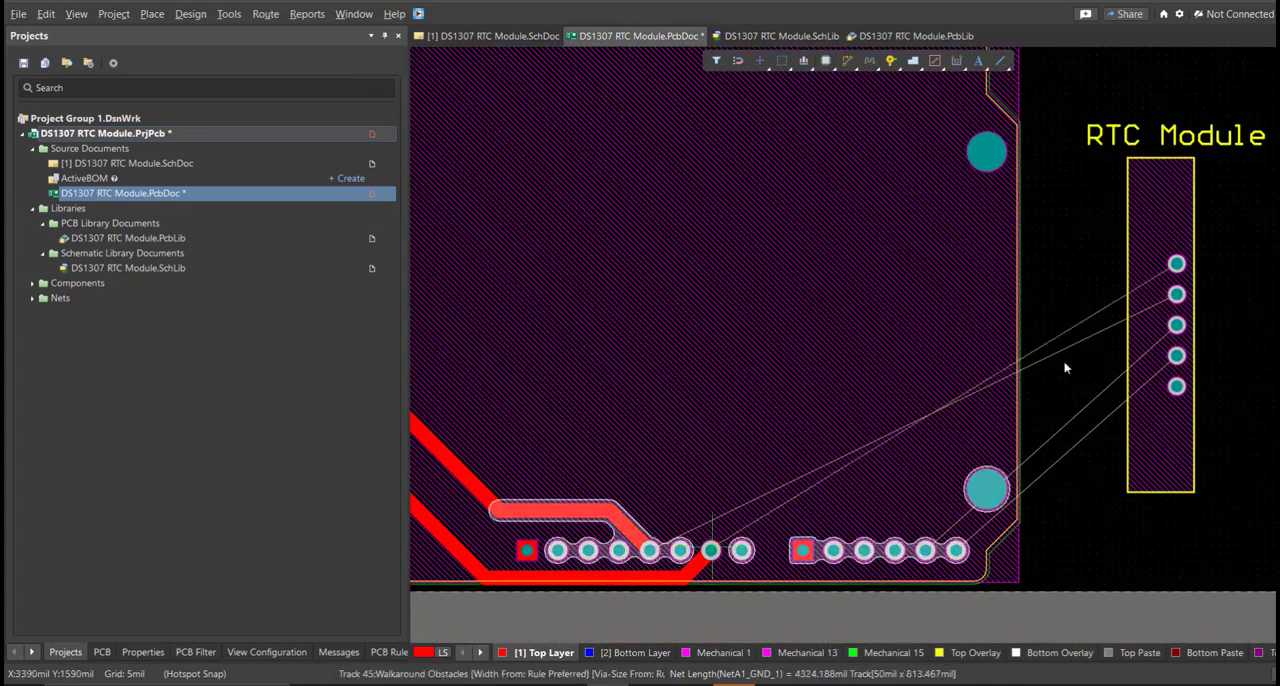
click(1176, 264)
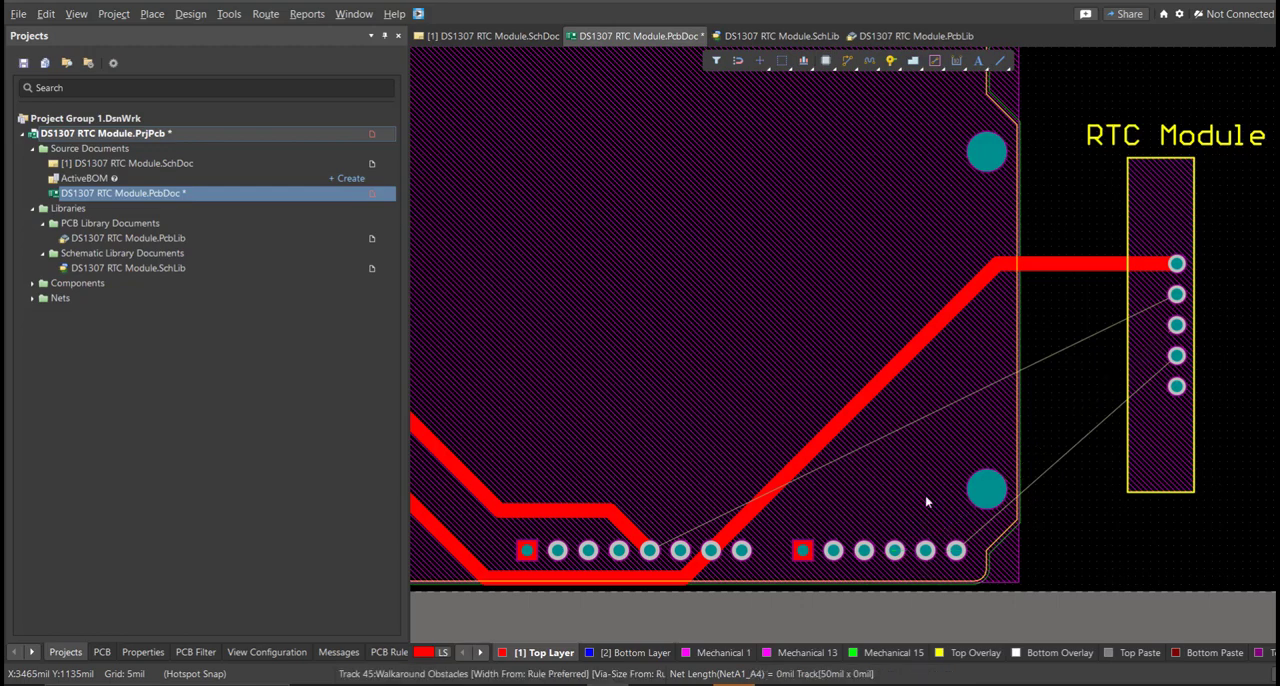
Route A1's A4 and A5 pads on the top layer to the third and fourth pads of the RTC Module.
click(925, 550)
click(990, 376)
click(1176, 326)
click(956, 550)
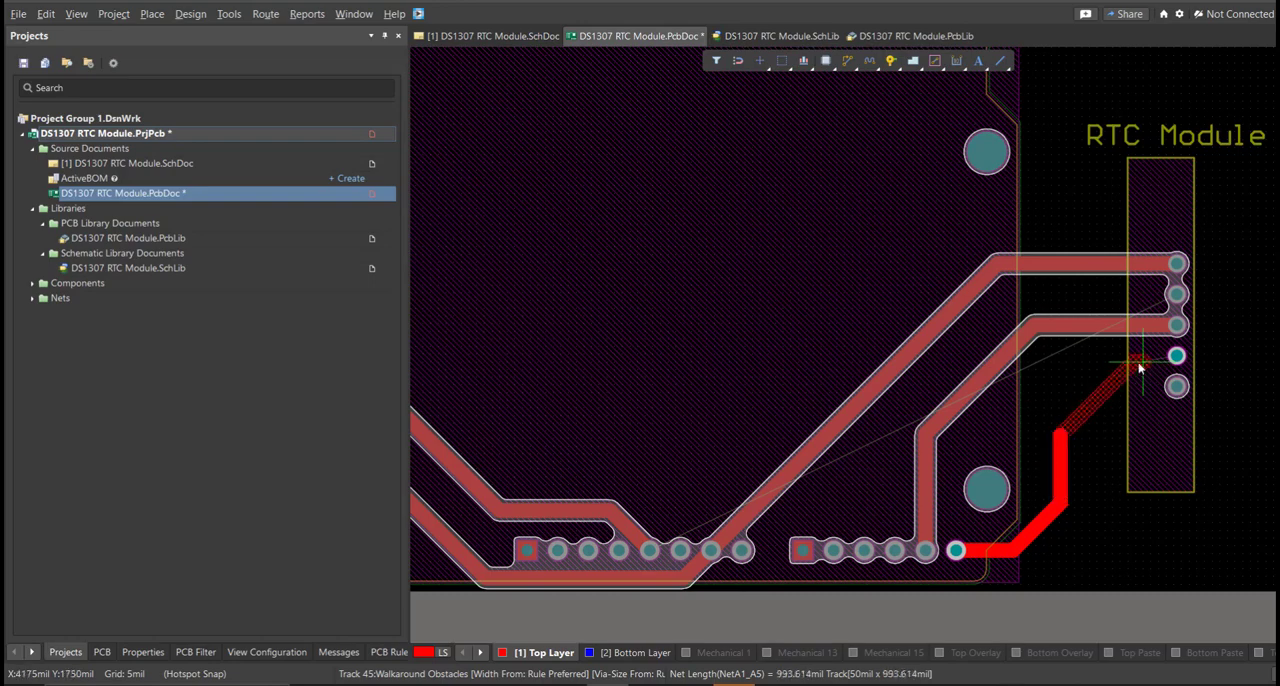
click(1176, 358)
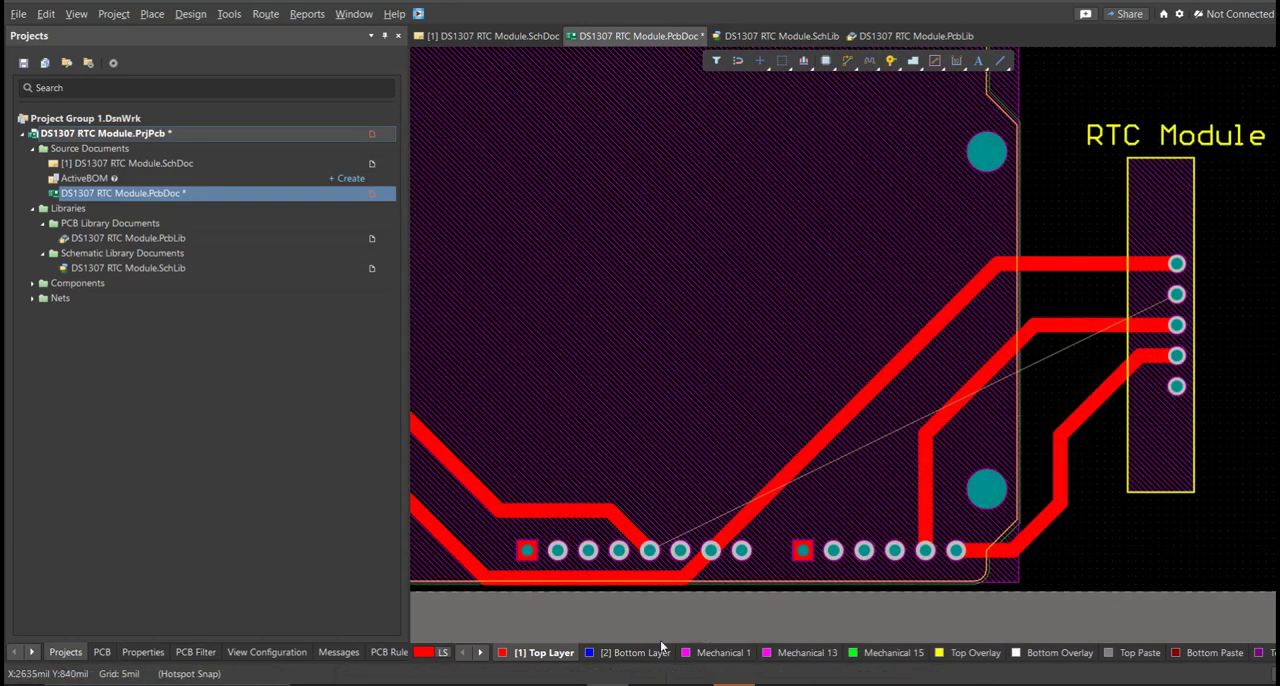
Route the 5V net on the bottom layer from A1's 5V pad to the second RTC Module pad, using single-layer display.
right_drag(747, 541, 708, 557)
ctrl+scroll(803, 534, down, 1)
key(shift+s)
click(620, 563)
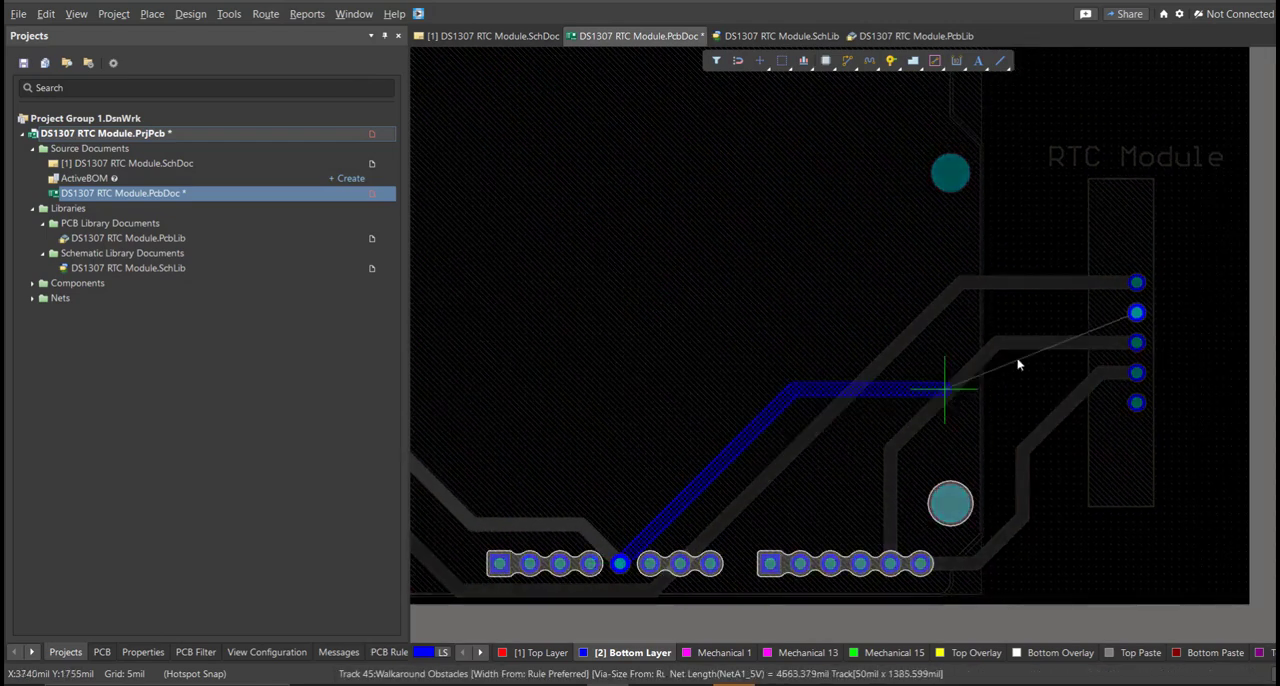
click(1137, 313)
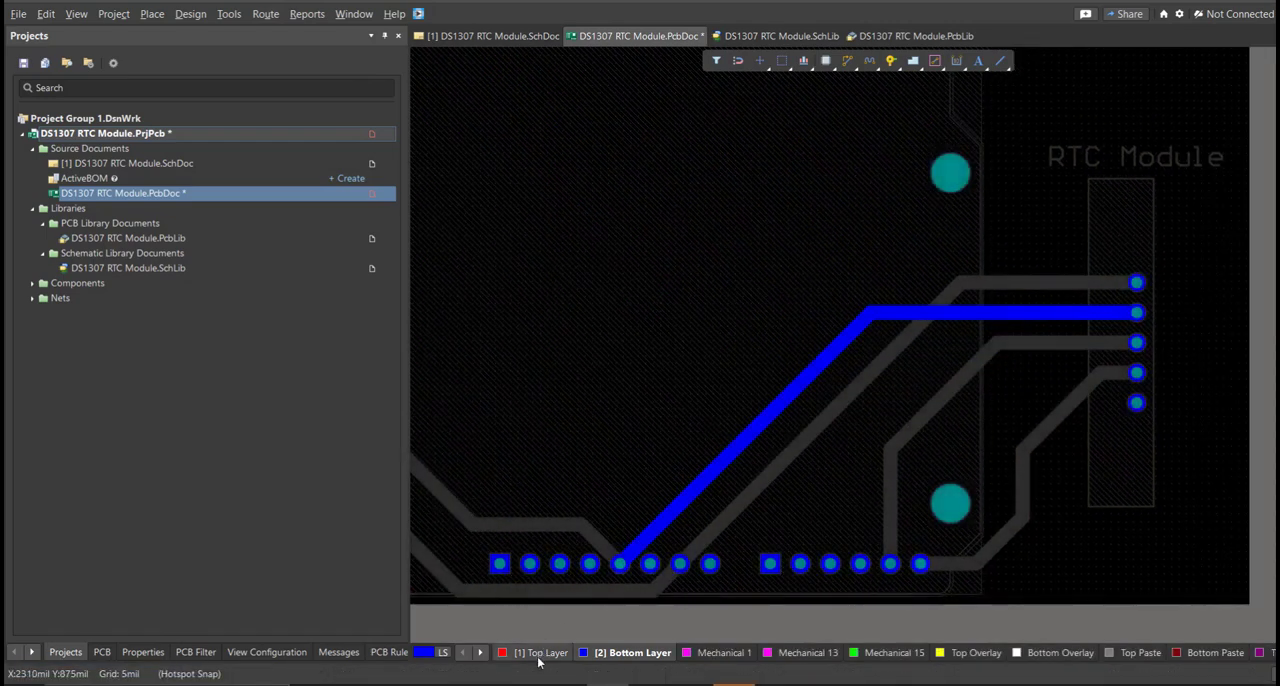
Reroute the A5 and A4 tracks on the top layer side by side below the mounting hole and up to the RTC Module pads.
key(KP_Multiply)
right_drag(897, 552, 903, 544)
key(ctrl+w)
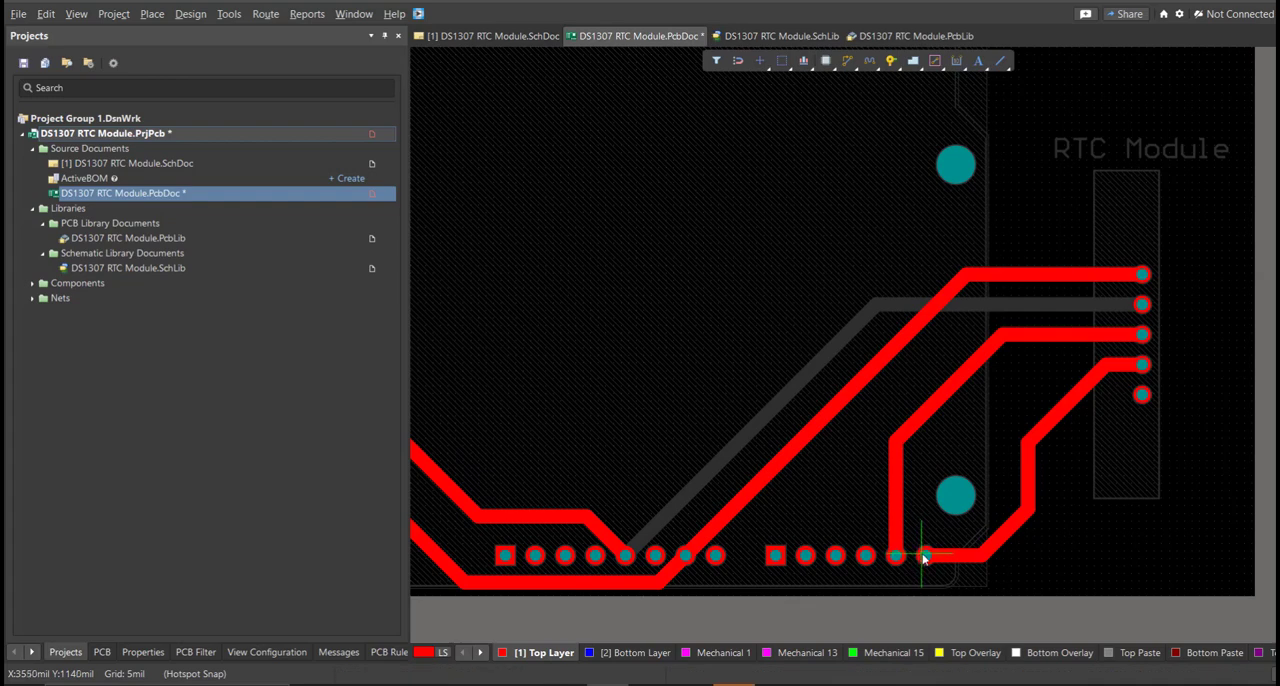
click(1072, 533)
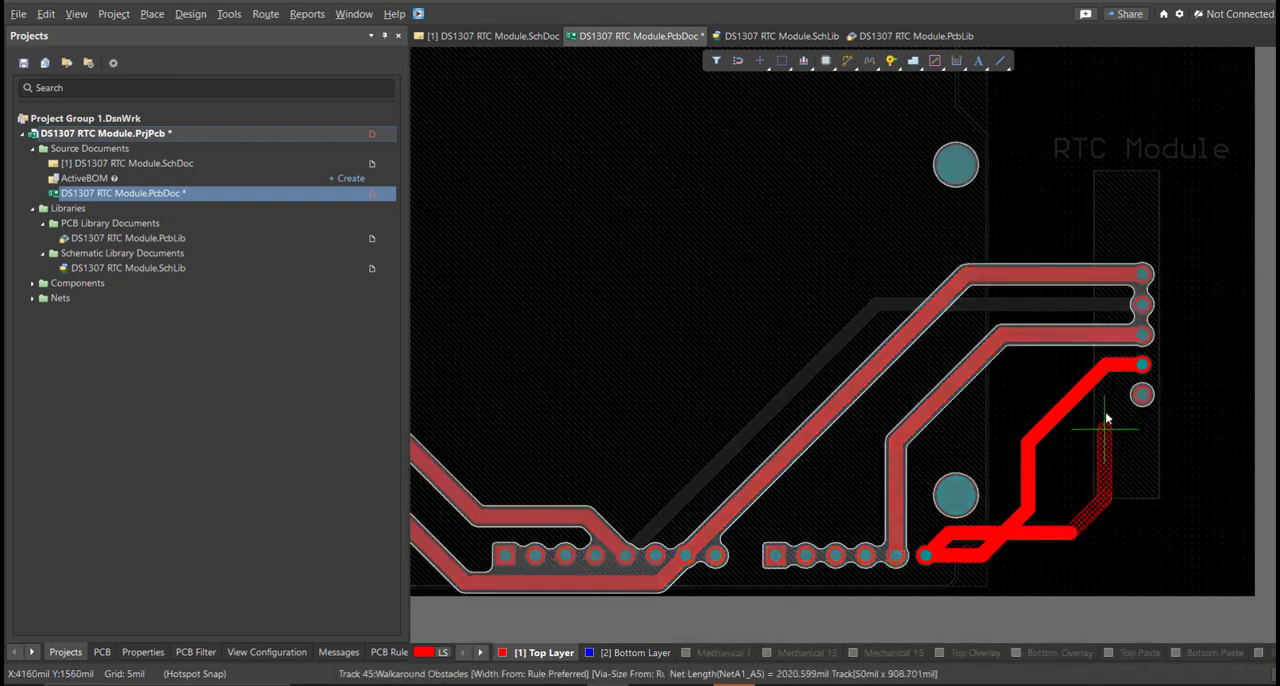
click(1143, 366)
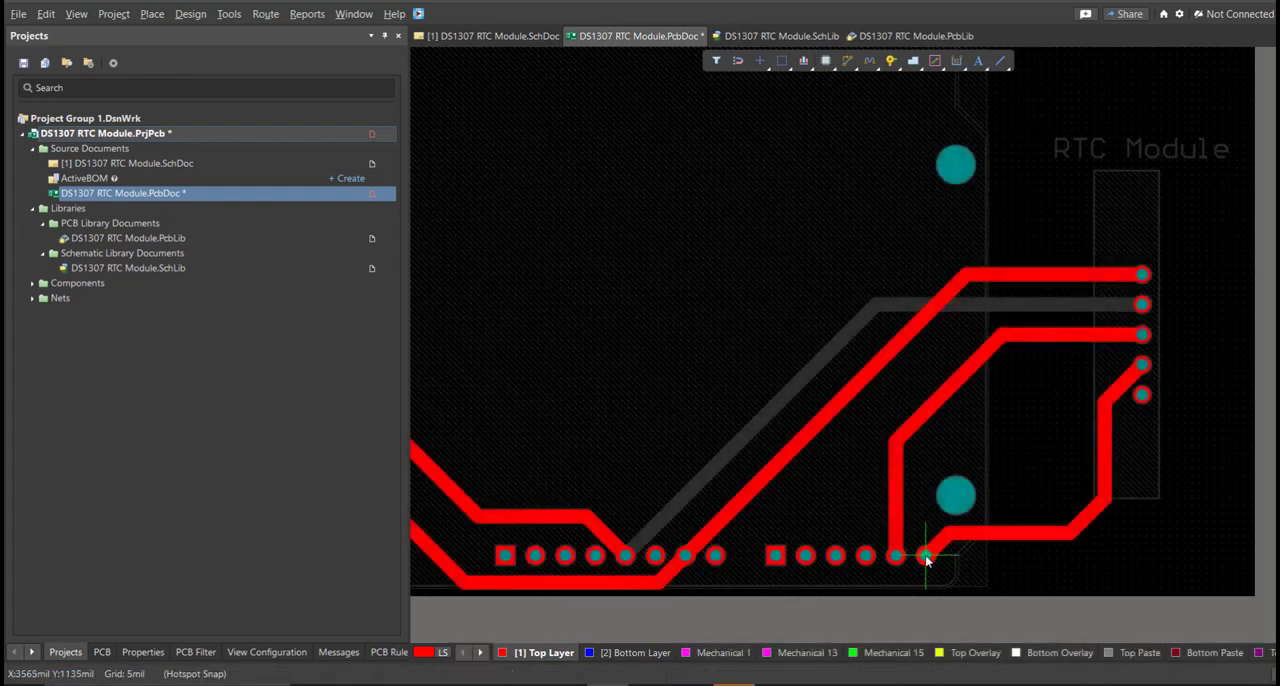
click(1077, 554)
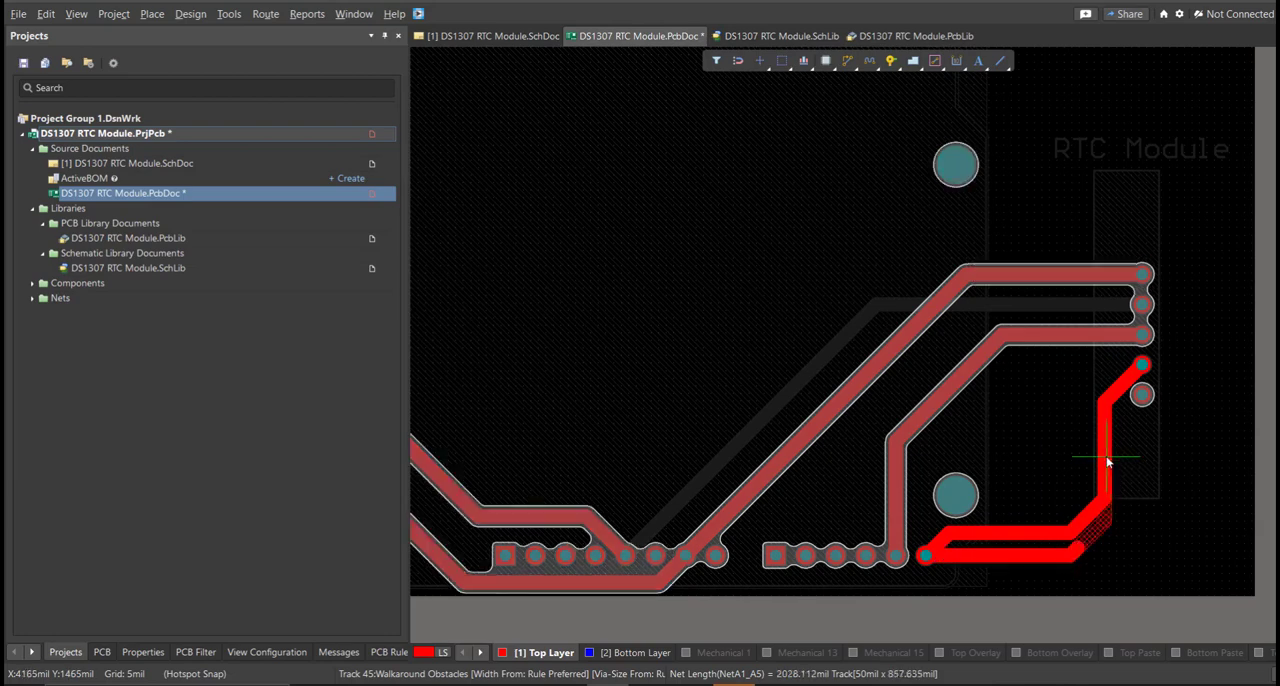
click(1108, 462)
click(905, 546)
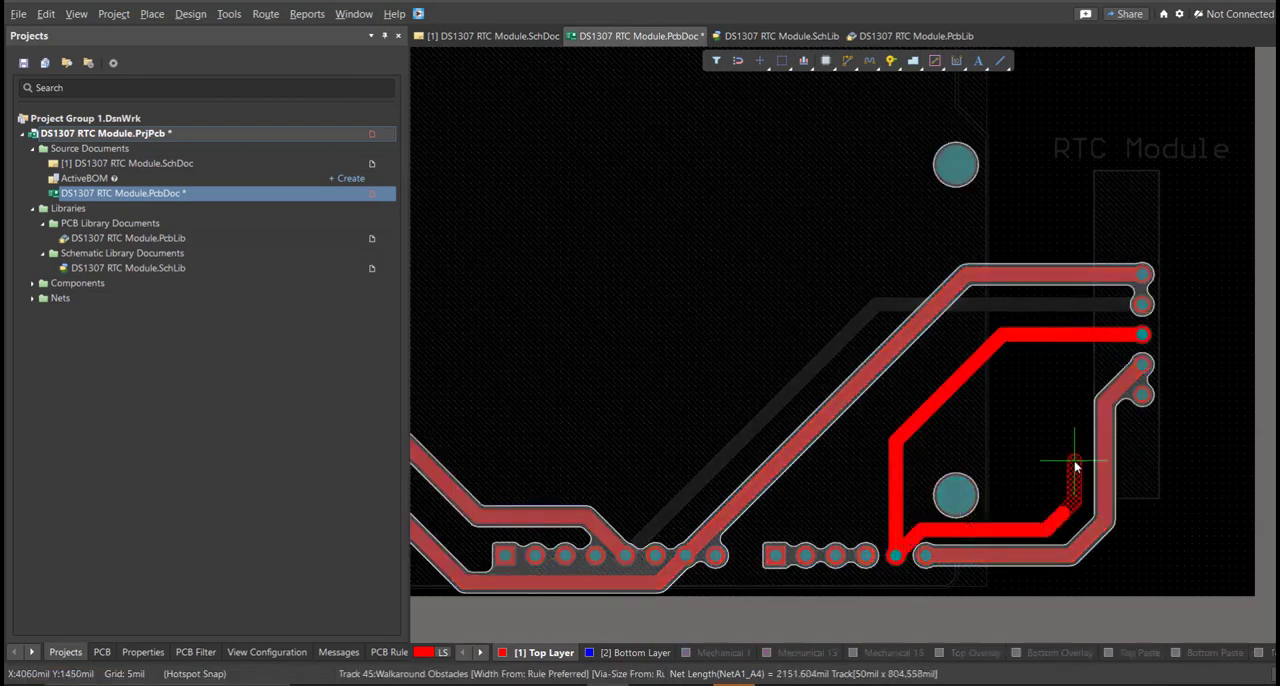
click(1141, 338)
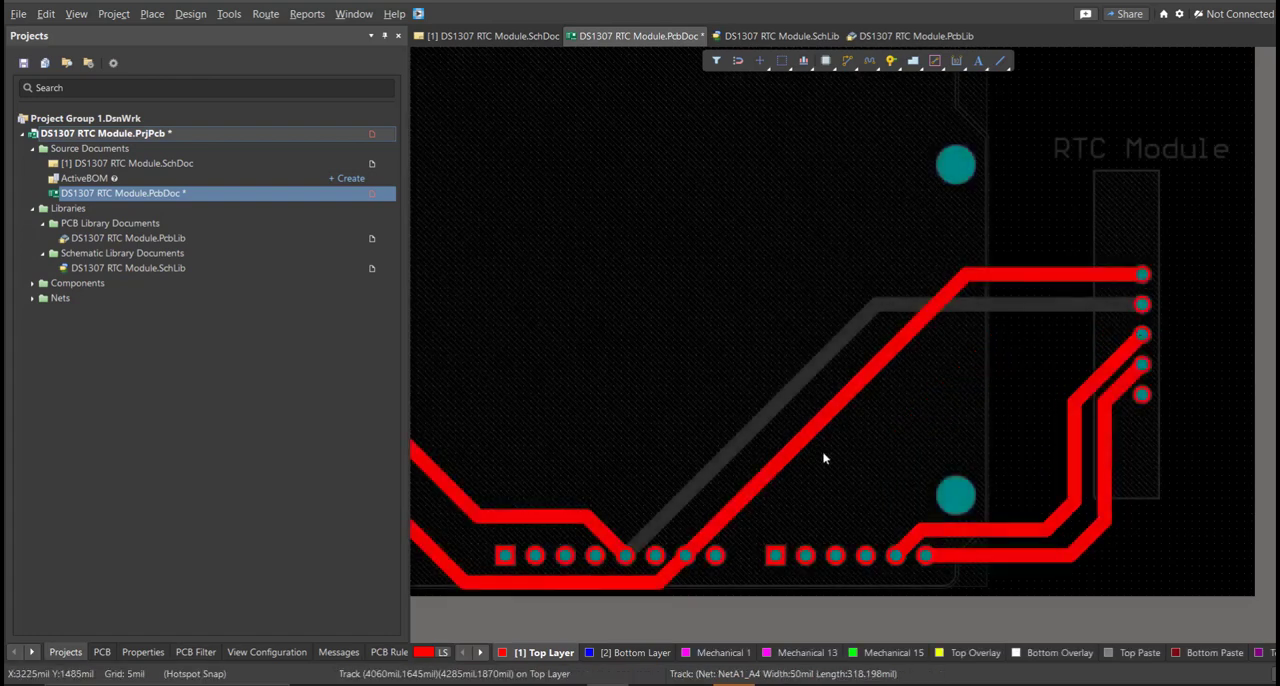
Check the routed tracks across the whole board on the bottom layer and on the top layer.
scroll(1097, 348, up, 1)
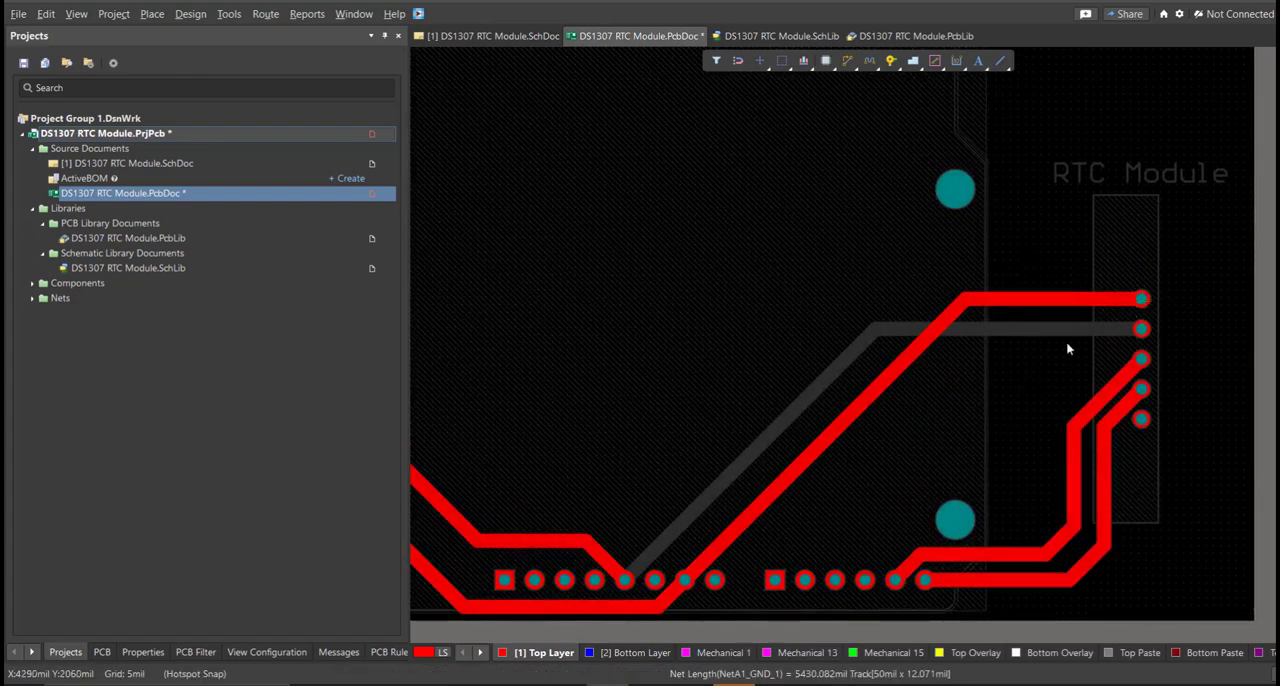
click(620, 653)
ctrl+scroll(769, 491, down, 5)
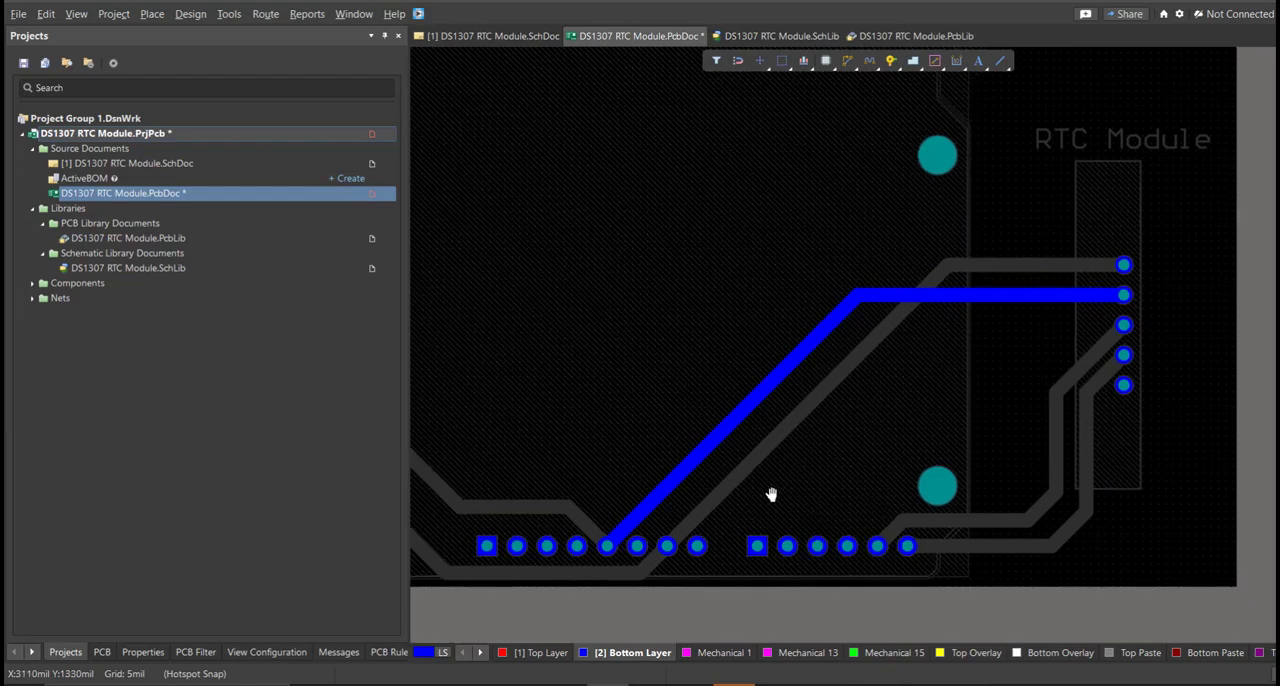
ctrl+scroll(854, 491, up, 4)
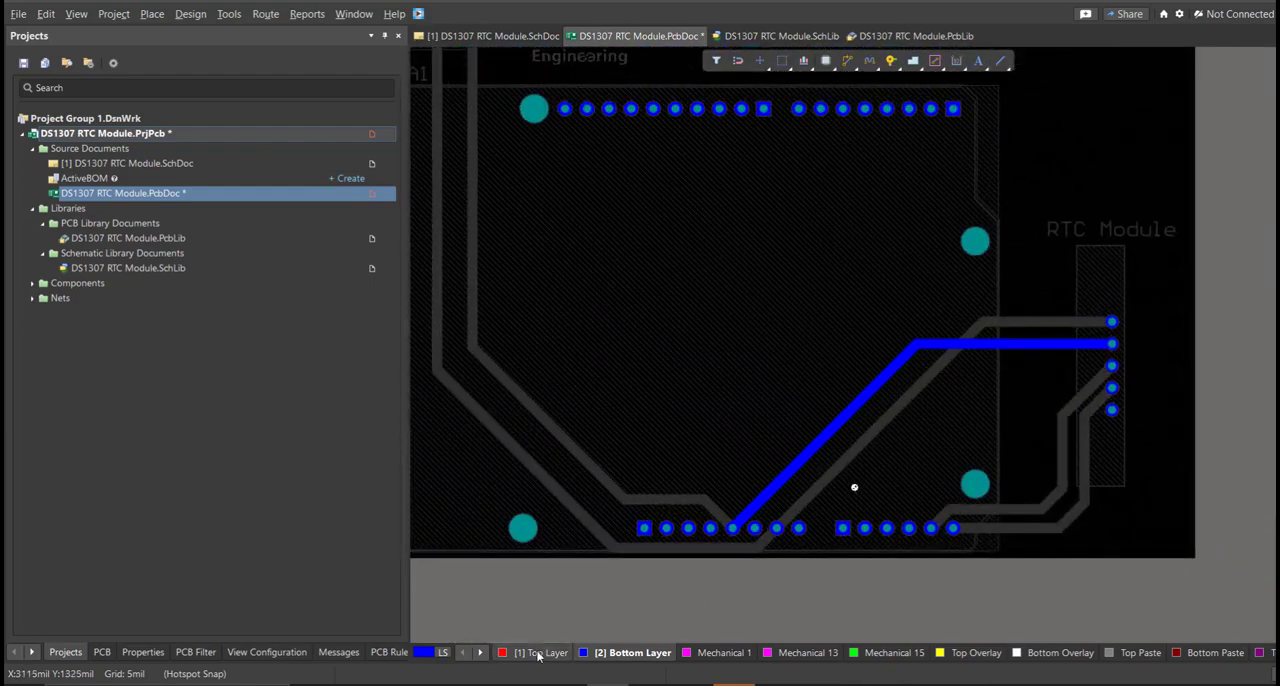
click(538, 653)
ctrl+scroll(808, 491, down, 3)
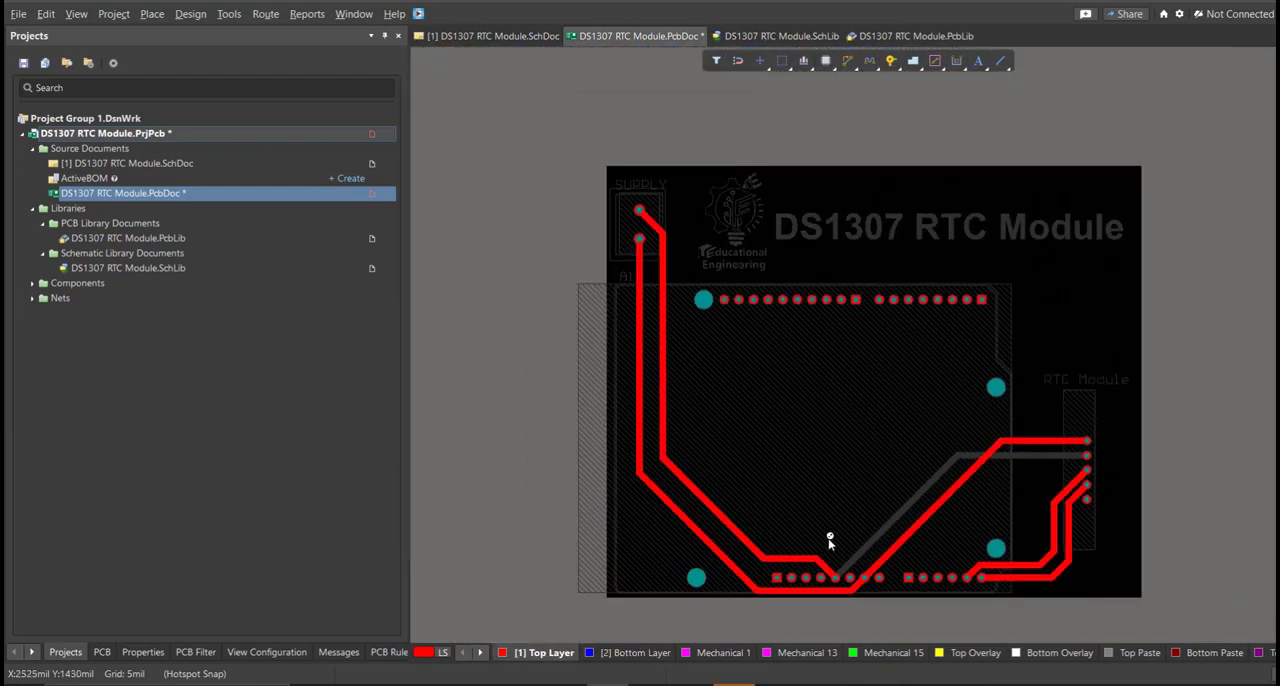
ctrl+scroll(799, 513, down, 1)
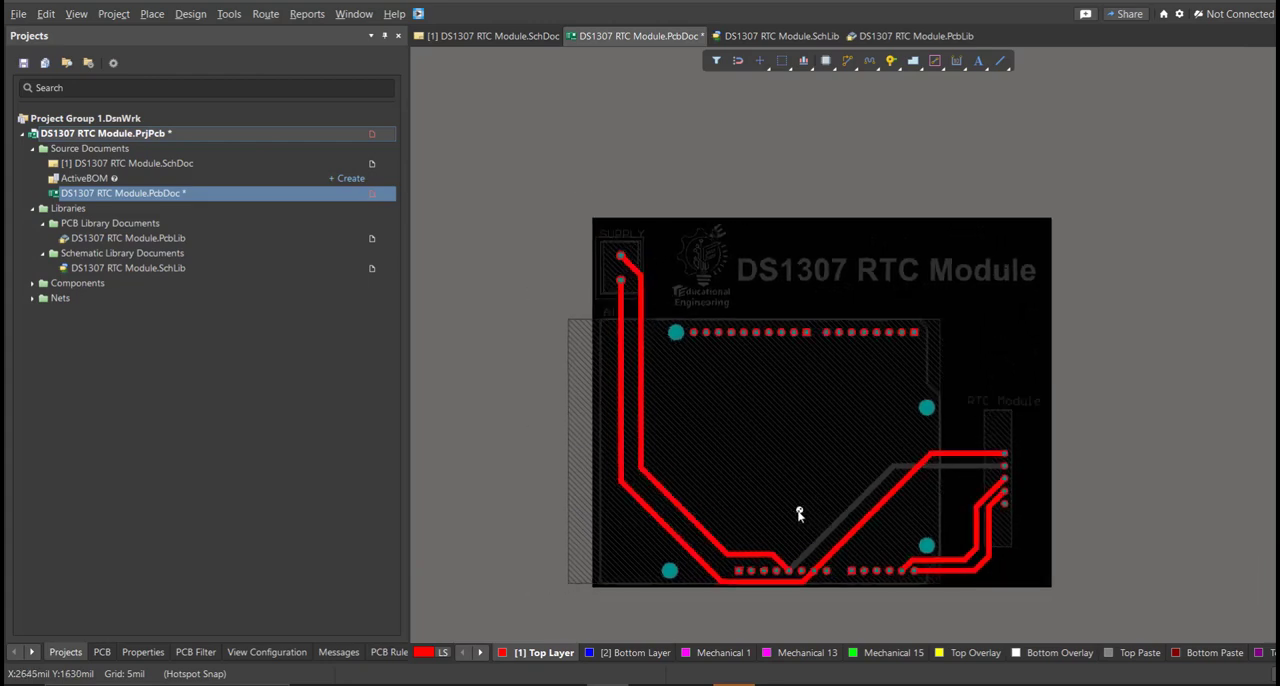
Inspect the board in 3D from both sides, flipping it to the underside and rotating it around the mounted components.
key(3)
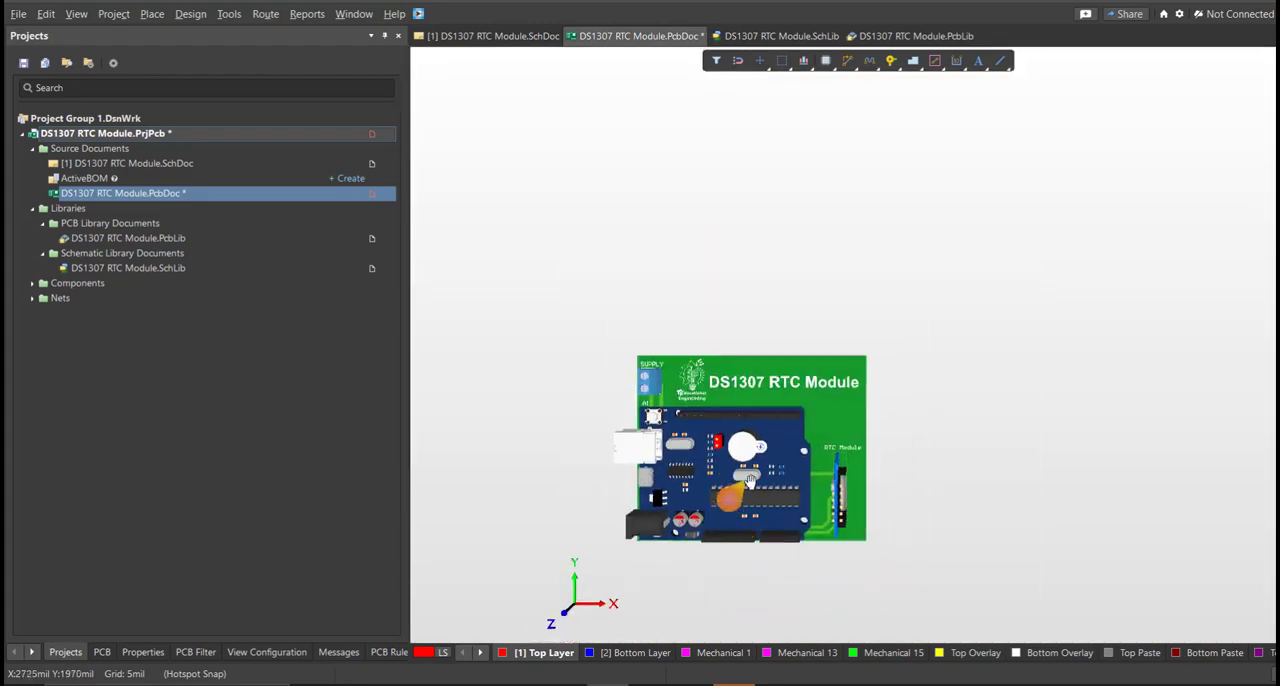
shift+right_drag(768, 456, 928, 415)
key(v)
key(b)
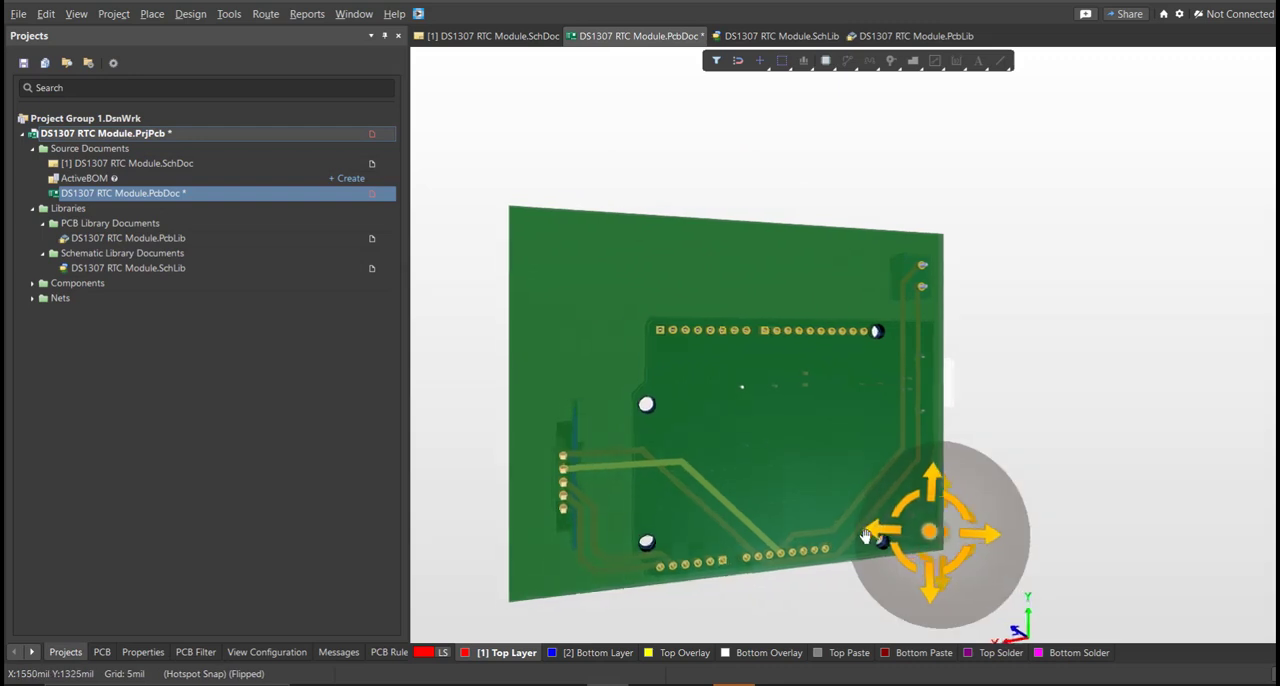
shift+right_drag(956, 538, 873, 542)
shift+right_drag(1082, 508, 800, 435)
shift+right_drag(1031, 427, 1172, 455)
ctrl+scroll(905, 412, up, 5)
mouse_move(1084, 450)
shift+right_down()
mouse_move(1045, 455)
mouse_move(1095, 470)
mouse_move(1165, 451)
mouse_move(1080, 446)
shift+right_up()
right_drag(791, 431, 826, 446)
ctrl+scroll(917, 460, down, 2)
ctrl+scroll(829, 484, down, 3)
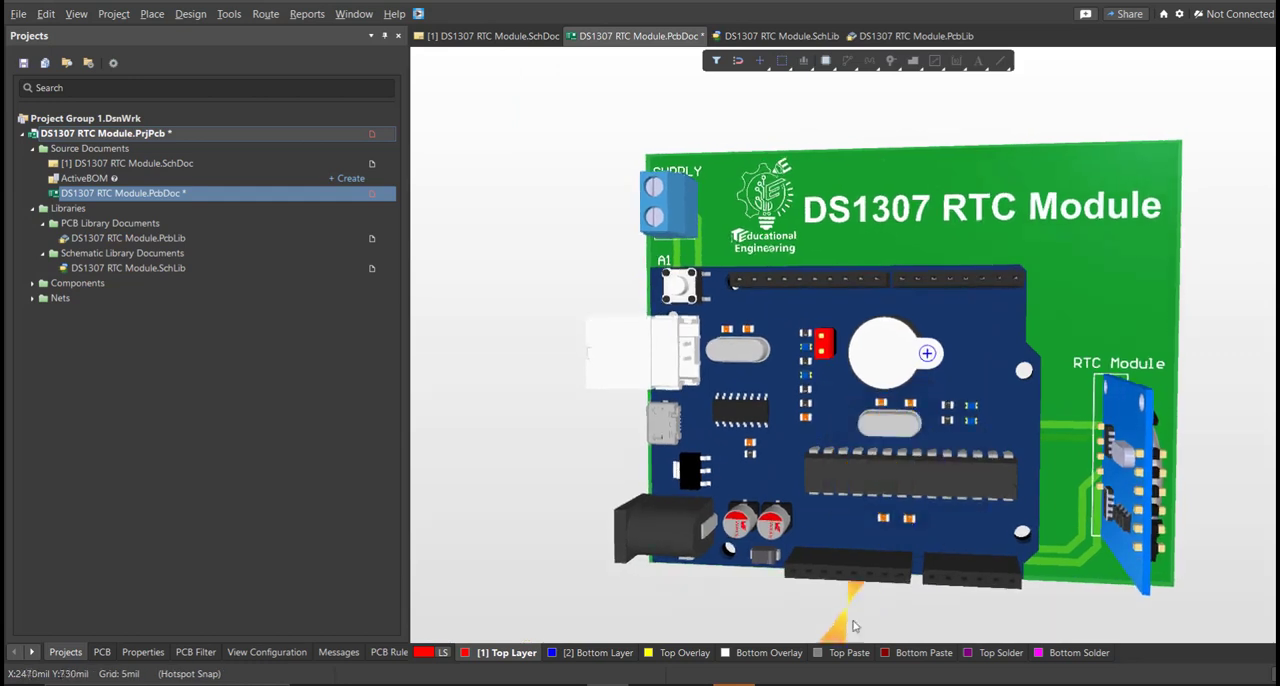